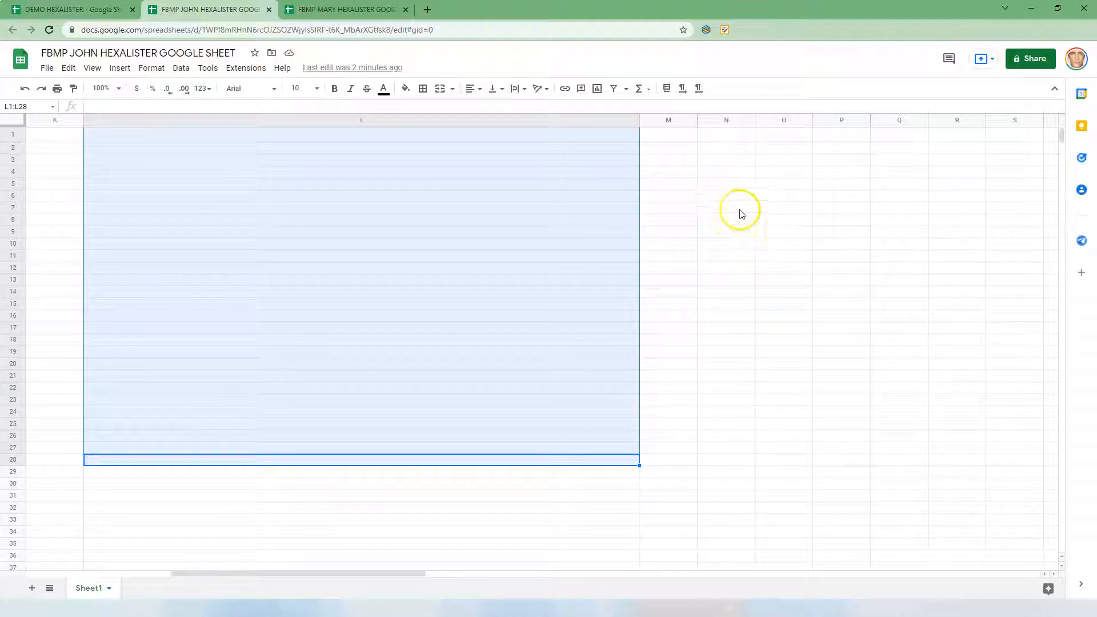
left_click(784, 230)
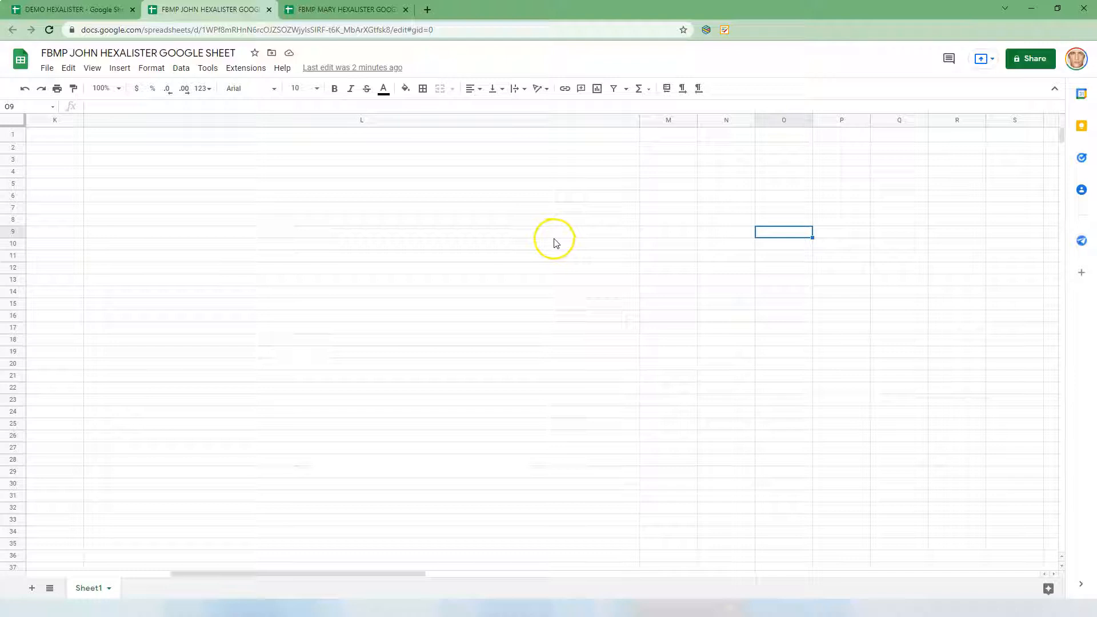
left_click(446, 138)
left_click(383, 217)
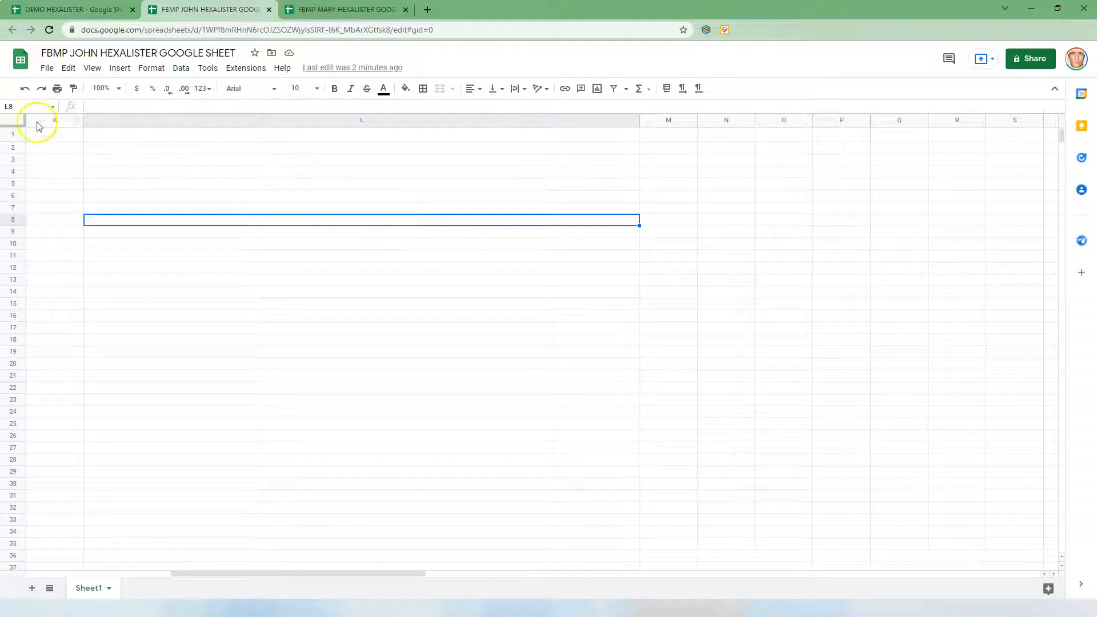
left_click(48, 71)
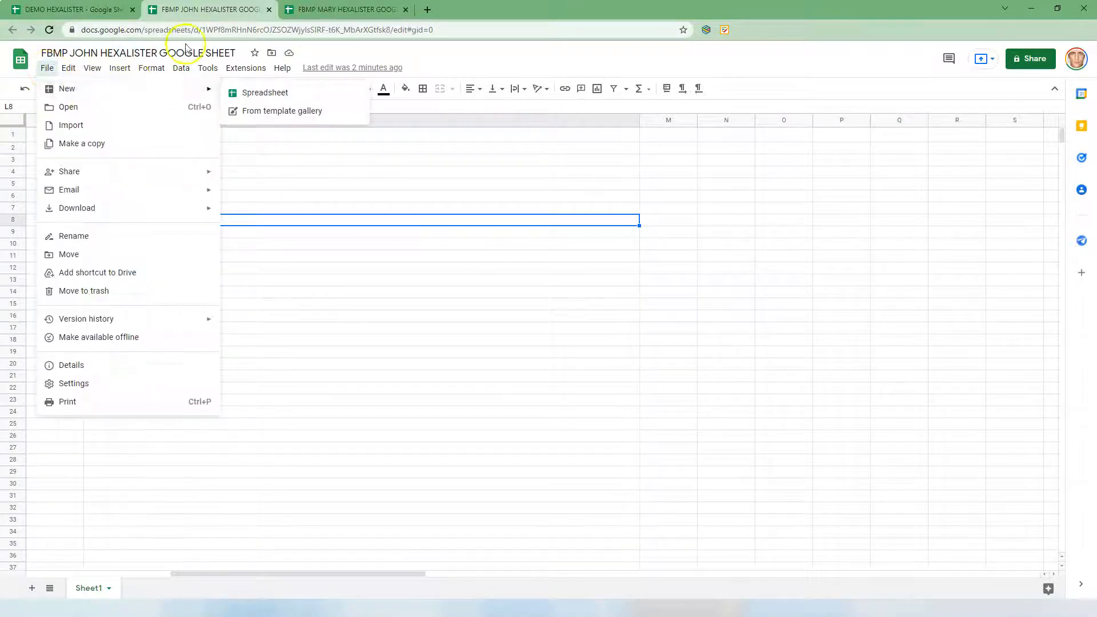
Check the titles of the three open spreadsheets: the two FBMP HexaLister sheets and DEMO HEXALISTER
left_click(138, 46)
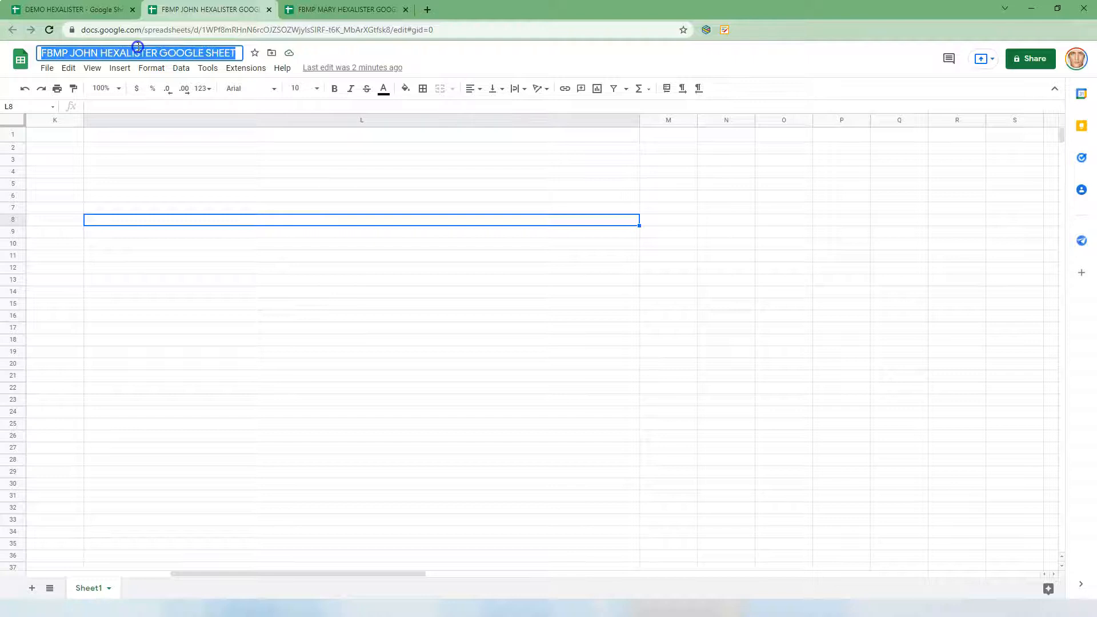
left_click(325, 10)
left_click(147, 51)
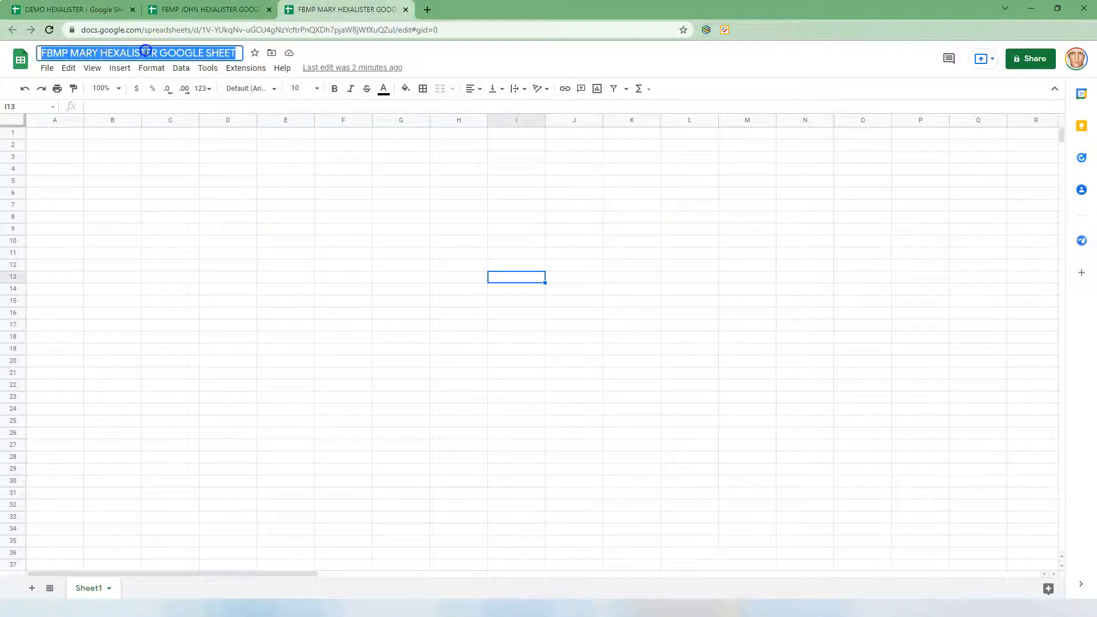
left_click(80, 9)
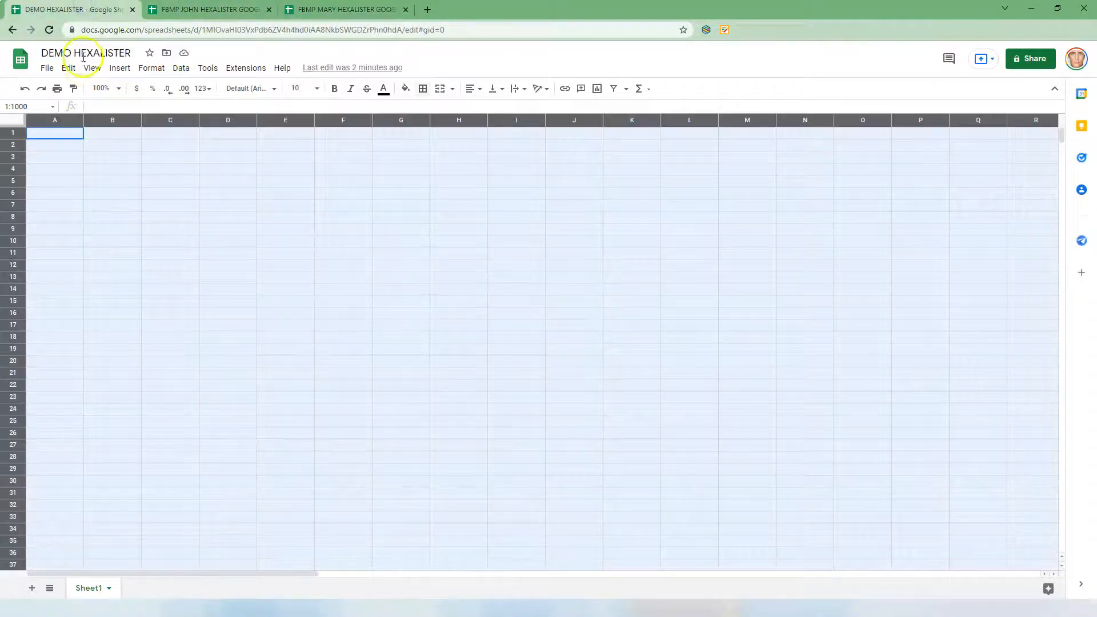
left_click(139, 244)
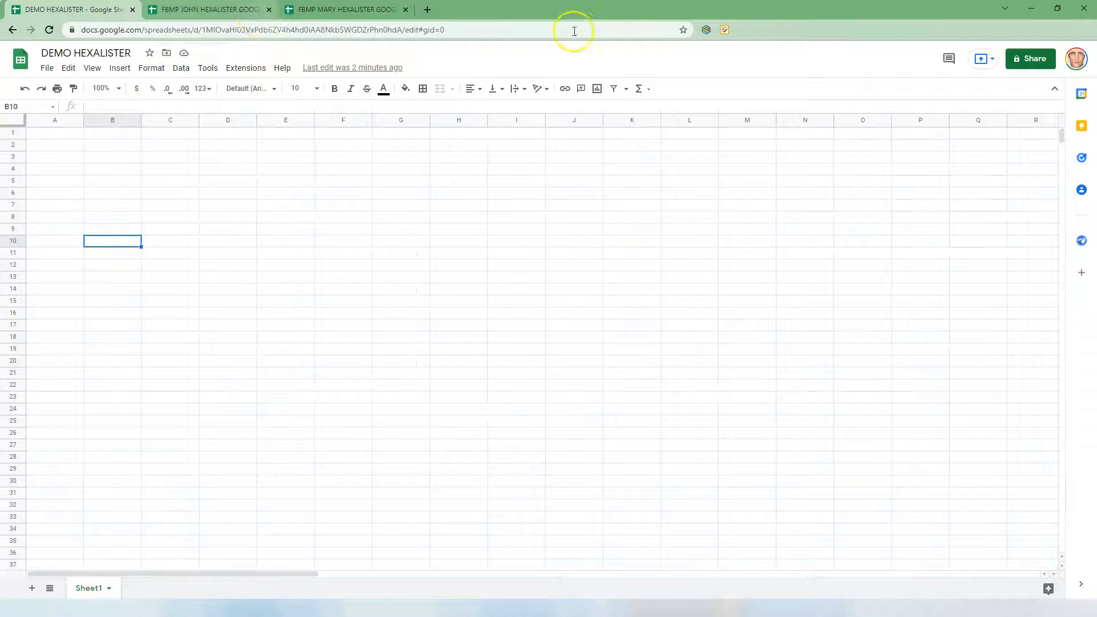
View the HexaLister extension's default settings from the DEMO HEXALISTER sheet, and return to the sheet
left_click(708, 30)
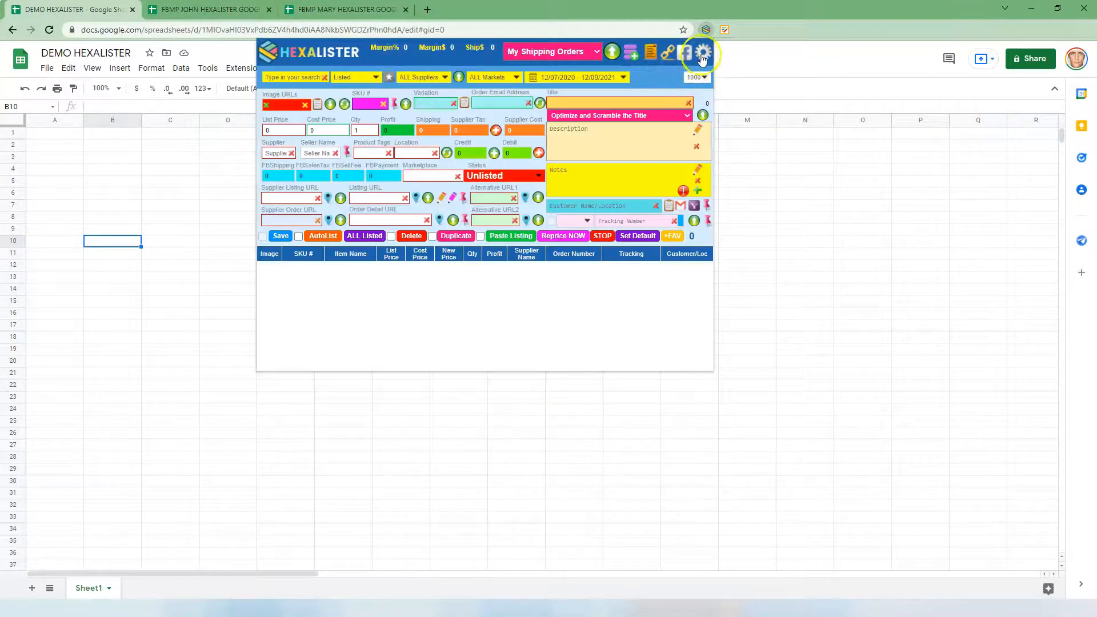
left_click(702, 57)
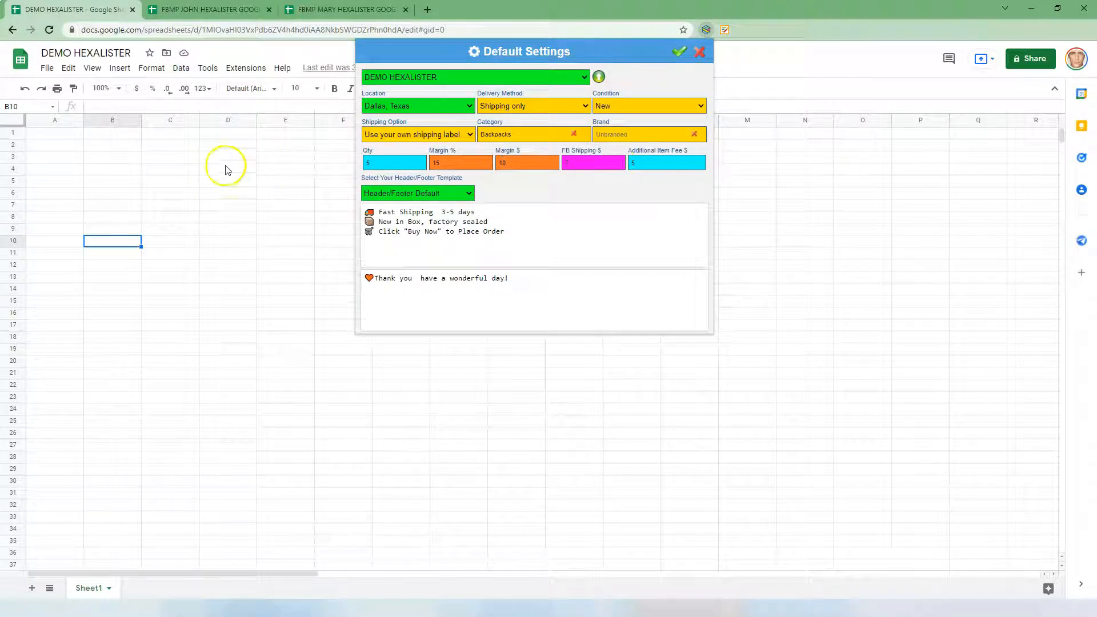
left_click(14, 133)
left_click(209, 196)
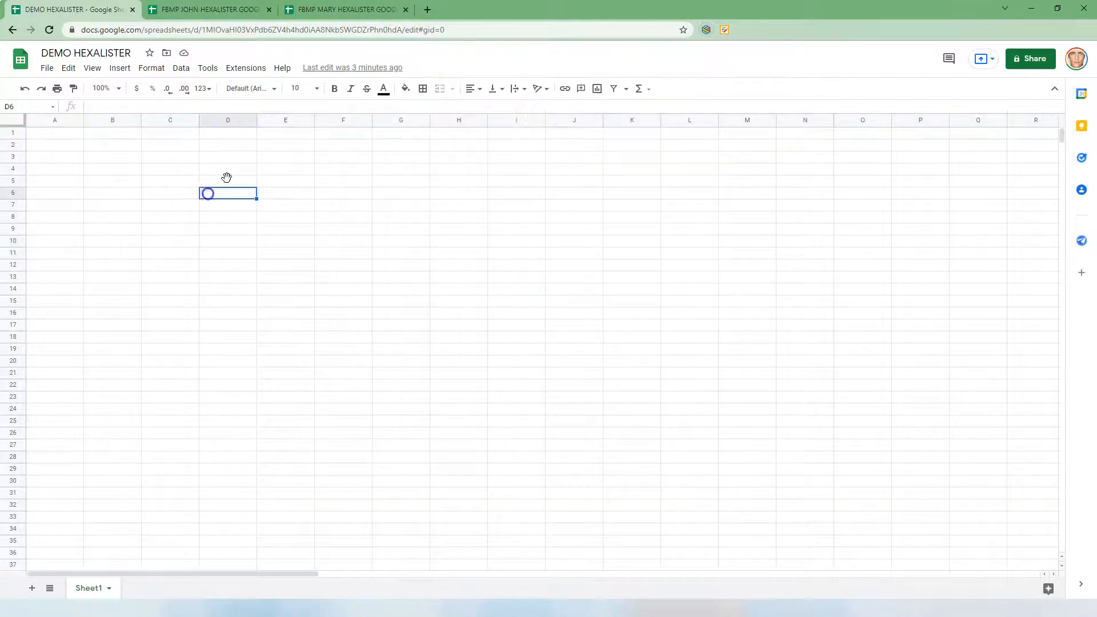
From the first FBMP spreadsheet, check which Google Sheets can be chosen in HexaLister's default settings
left_click(207, 9)
left_click(321, 9)
left_click(207, 12)
left_click(320, 9)
left_click(220, 9)
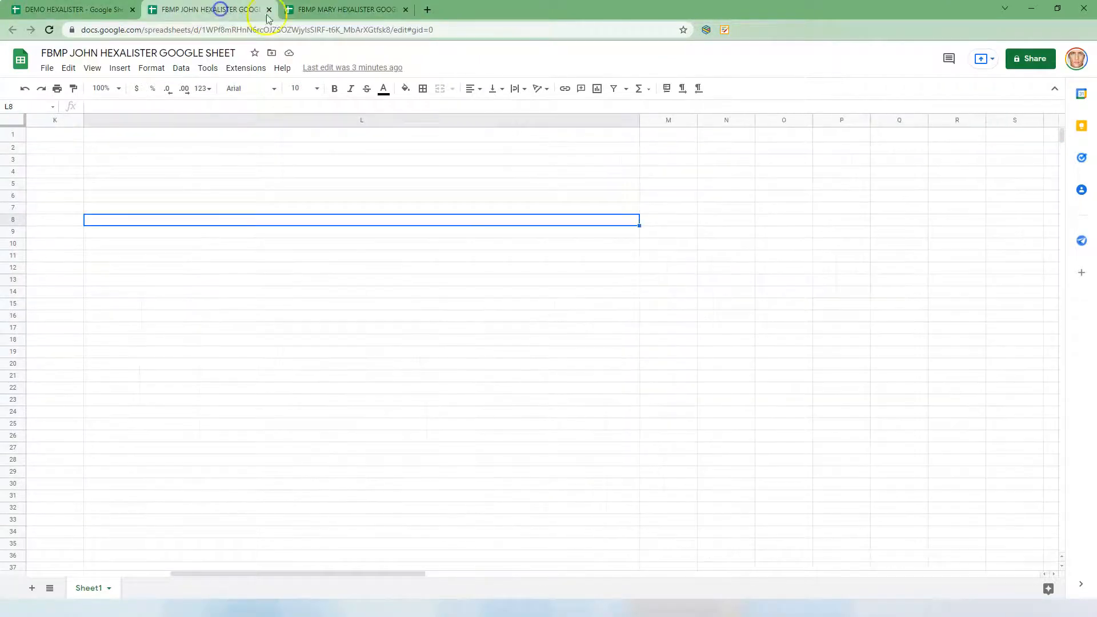
left_click(706, 30)
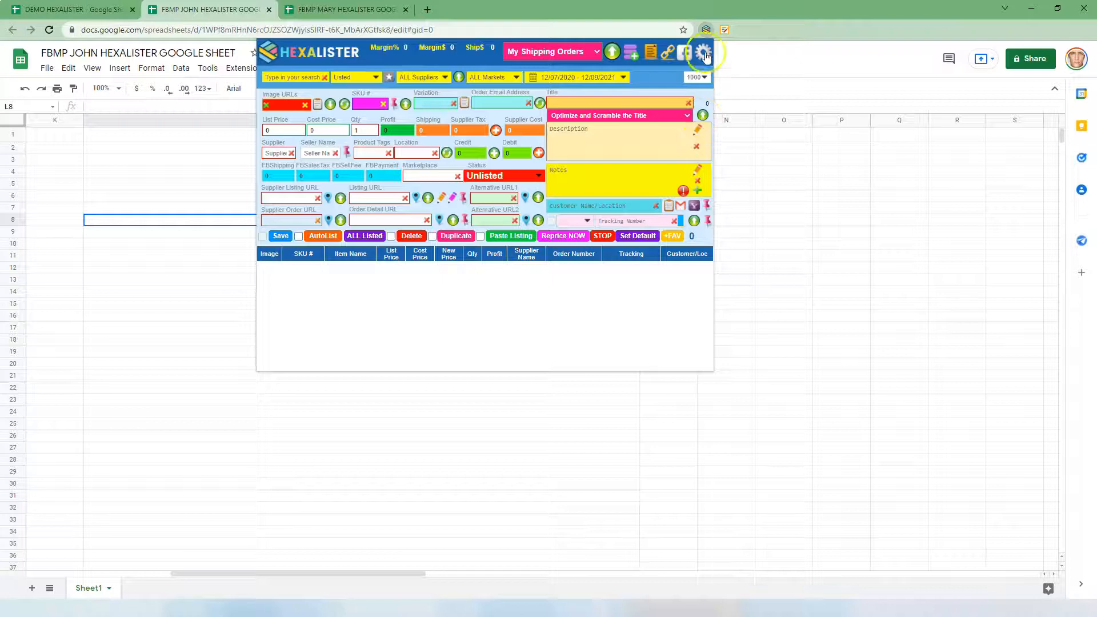
left_click(703, 51)
left_click(589, 78)
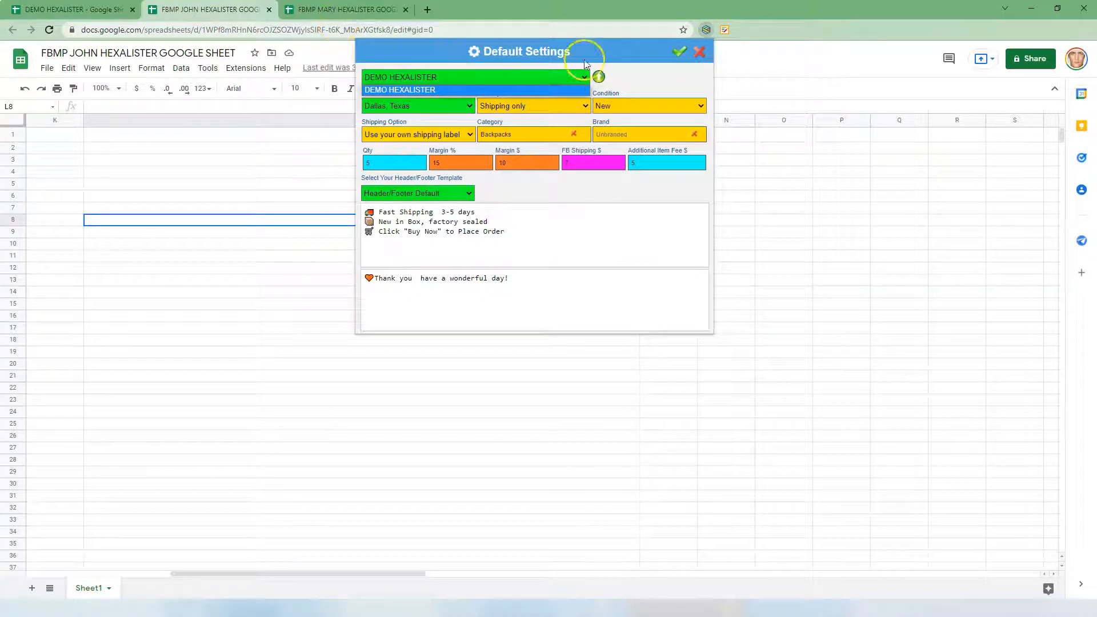
left_click(708, 30)
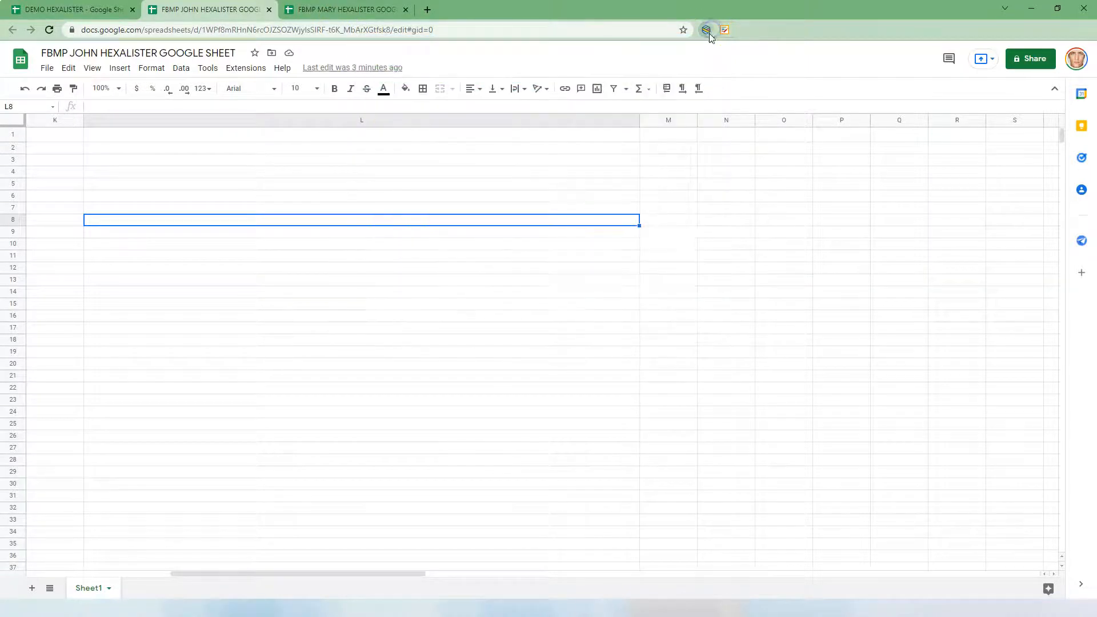
Open HexaLister's template configuration and set the new template's type to HEXALISTER GOOGLE SHEET
left_click(709, 32)
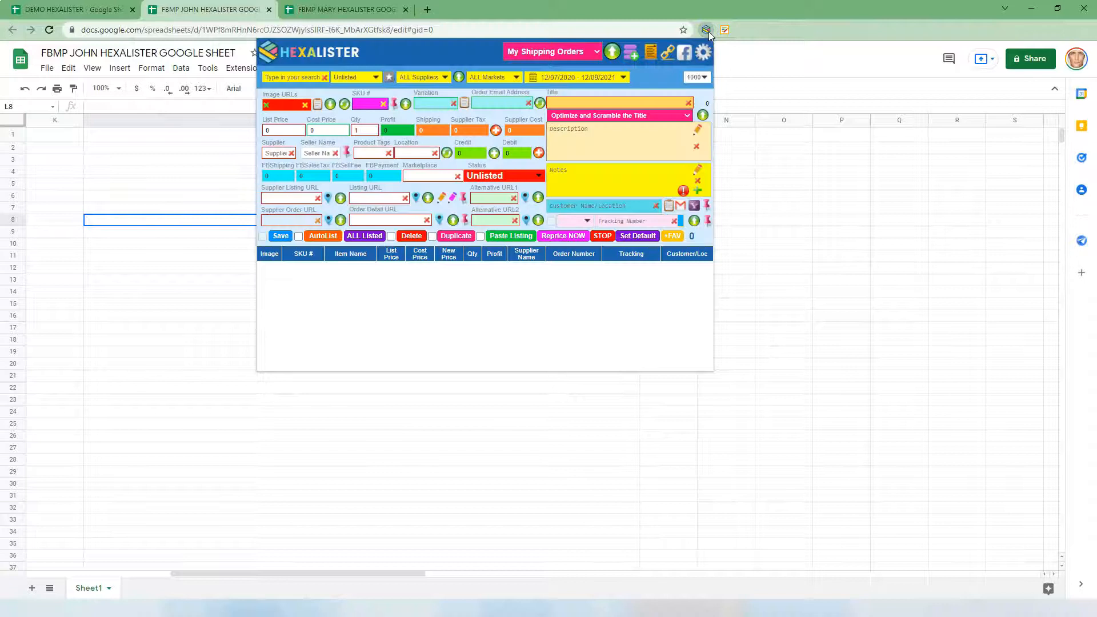
left_click(651, 53)
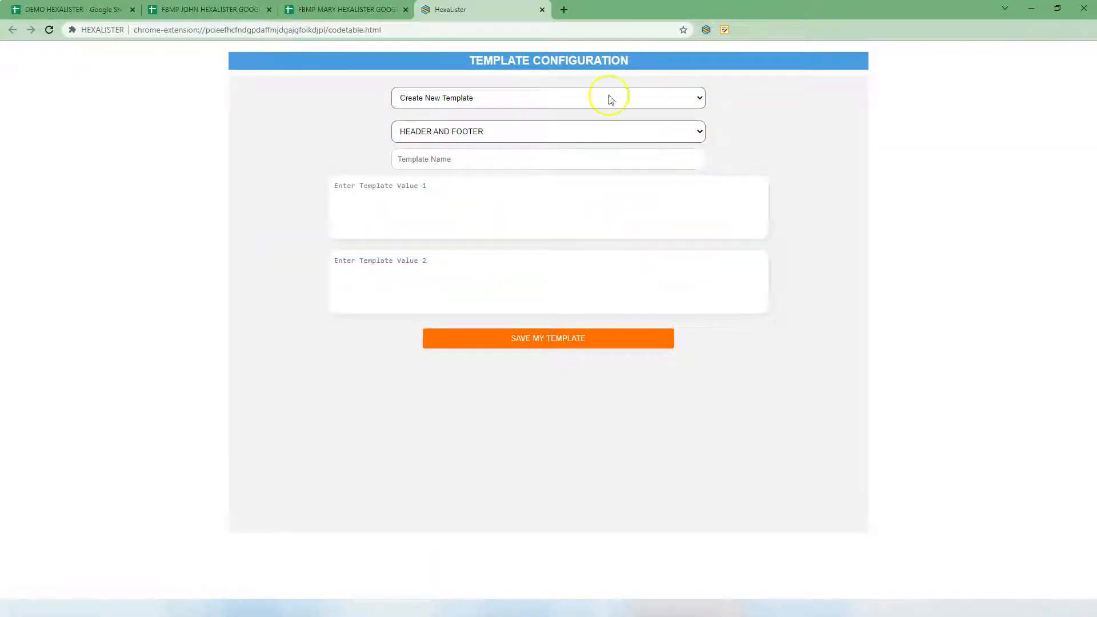
left_click(636, 136)
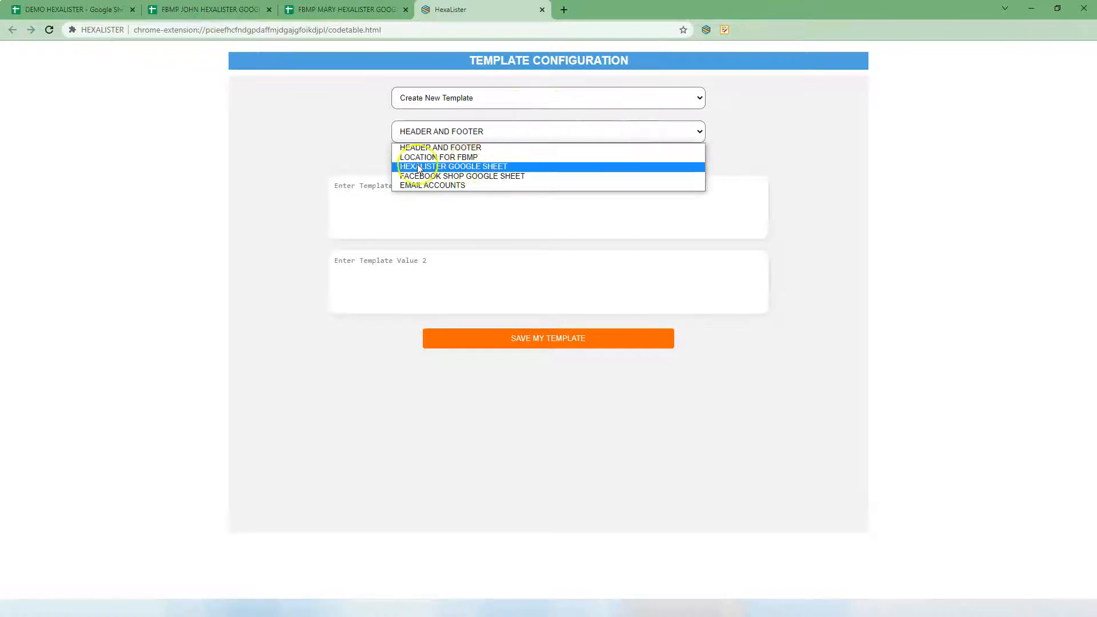
left_click(458, 166)
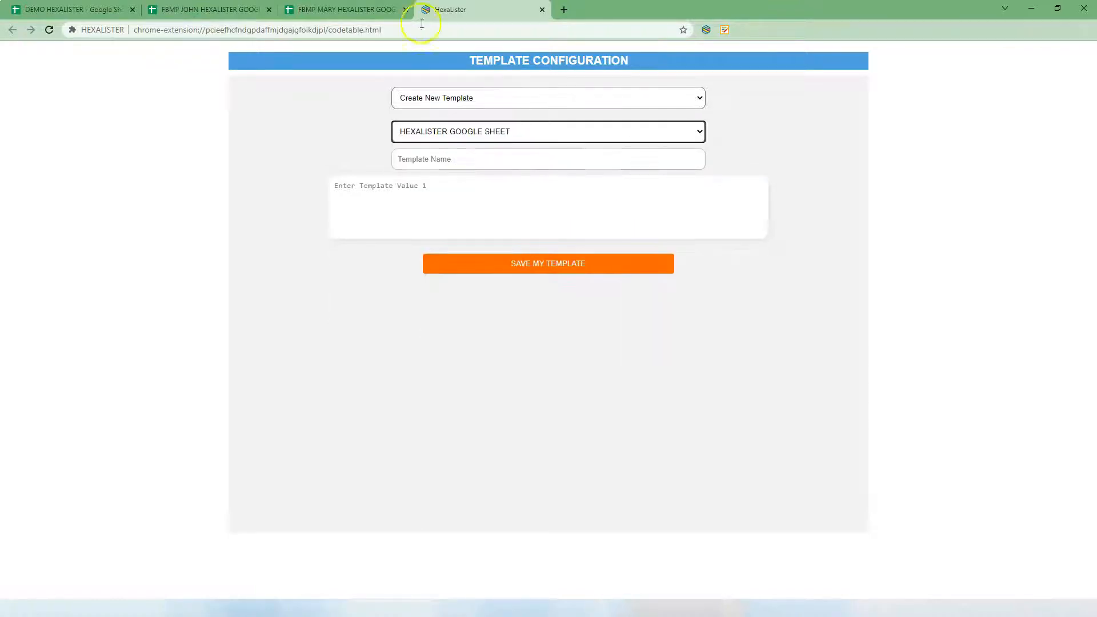
Copy the title of the first FBMP spreadsheet and use it as the new template's name
left_click(204, 10)
left_click(195, 49)
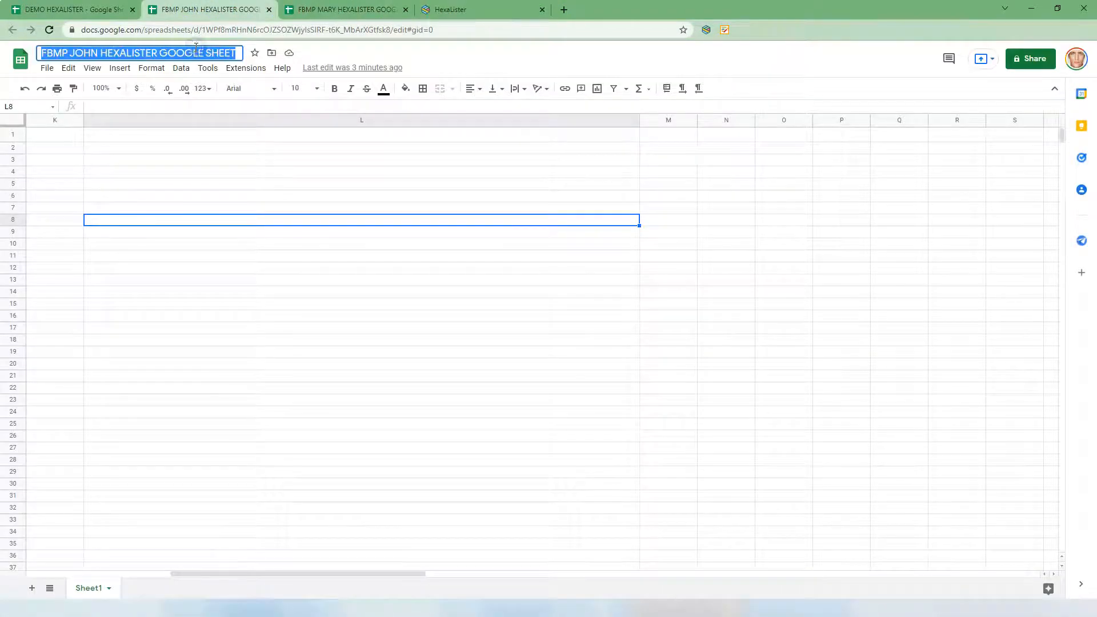
right_click(195, 49)
left_click(229, 76)
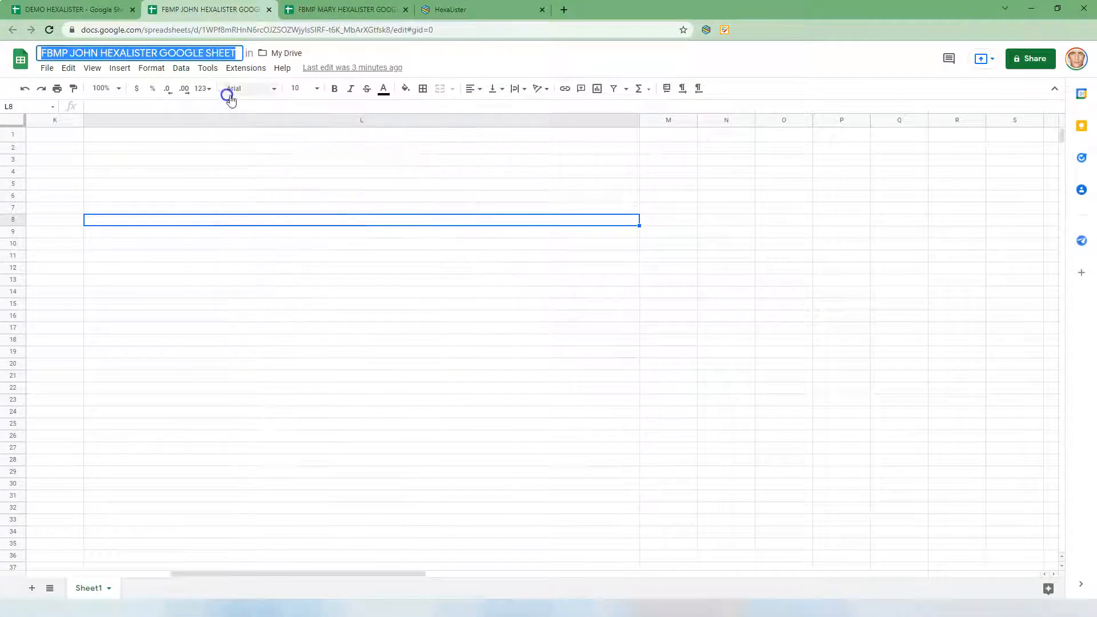
left_click(490, 10)
key("ctrl+v")
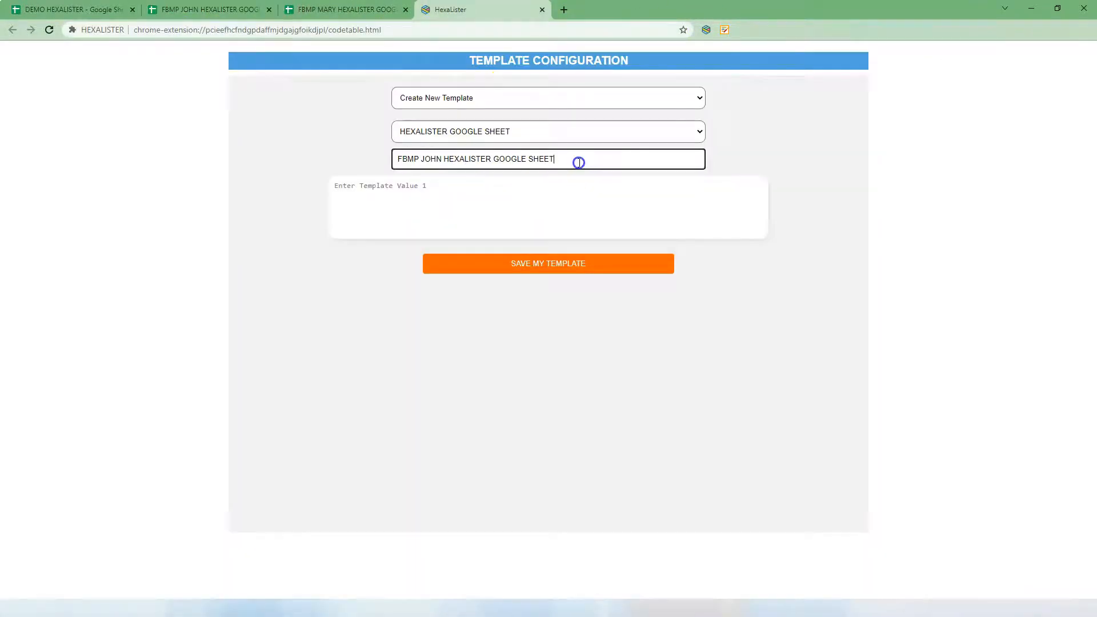
Copy the first FBMP spreadsheet's URL into the template's value 1 and save the template
left_click(206, 10)
left_click(331, 29)
right_click(331, 29)
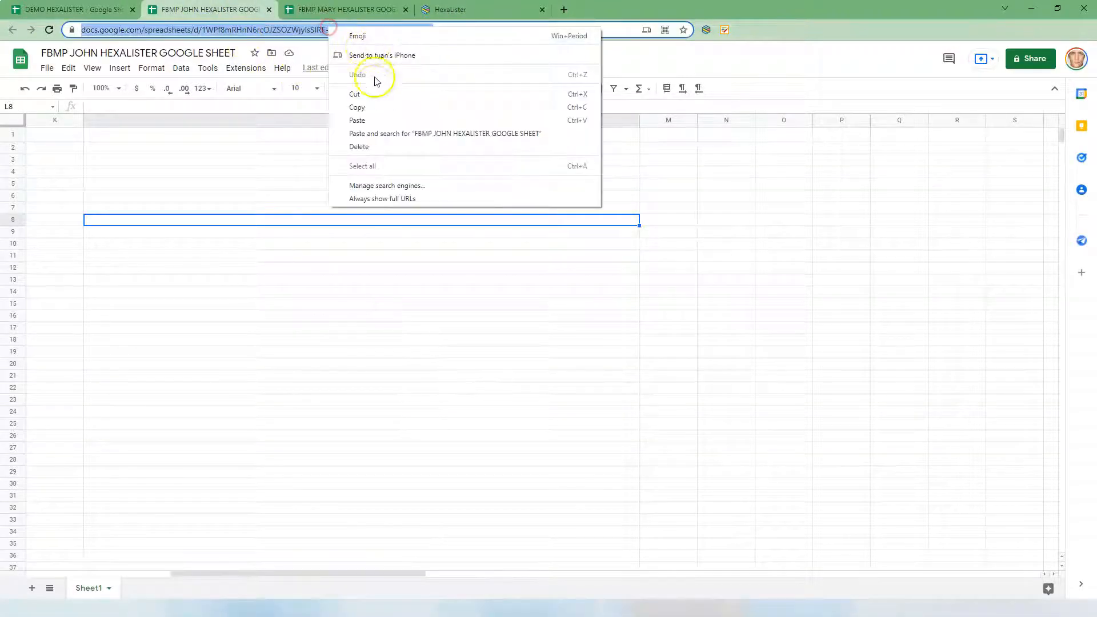
left_click(374, 106)
left_click(485, 9)
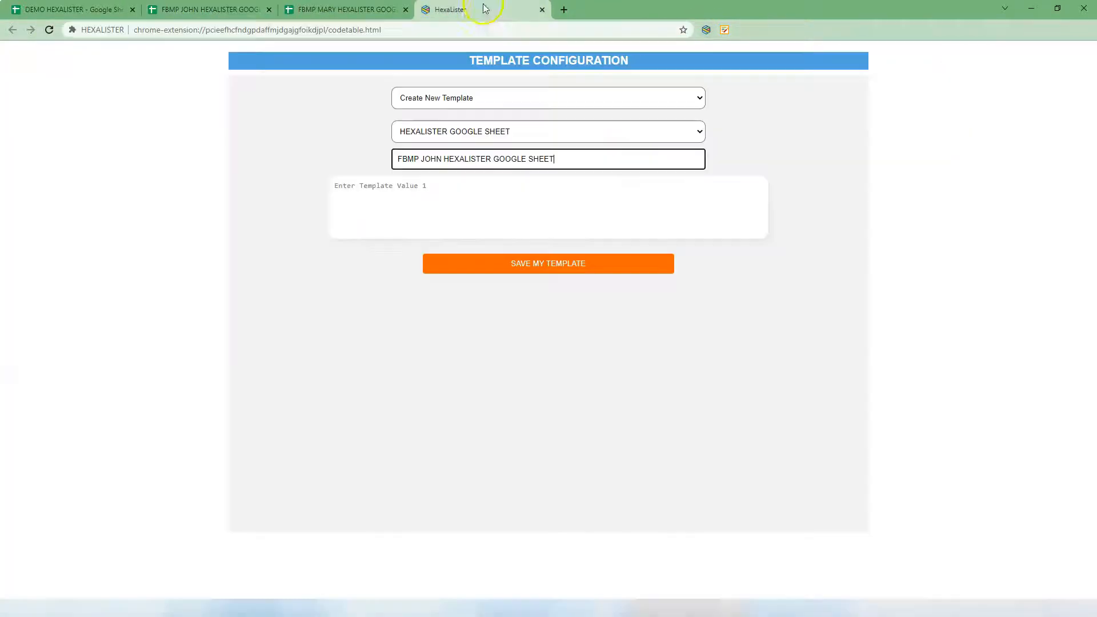
left_click(468, 196)
key("ctrl+v")
left_click(515, 226)
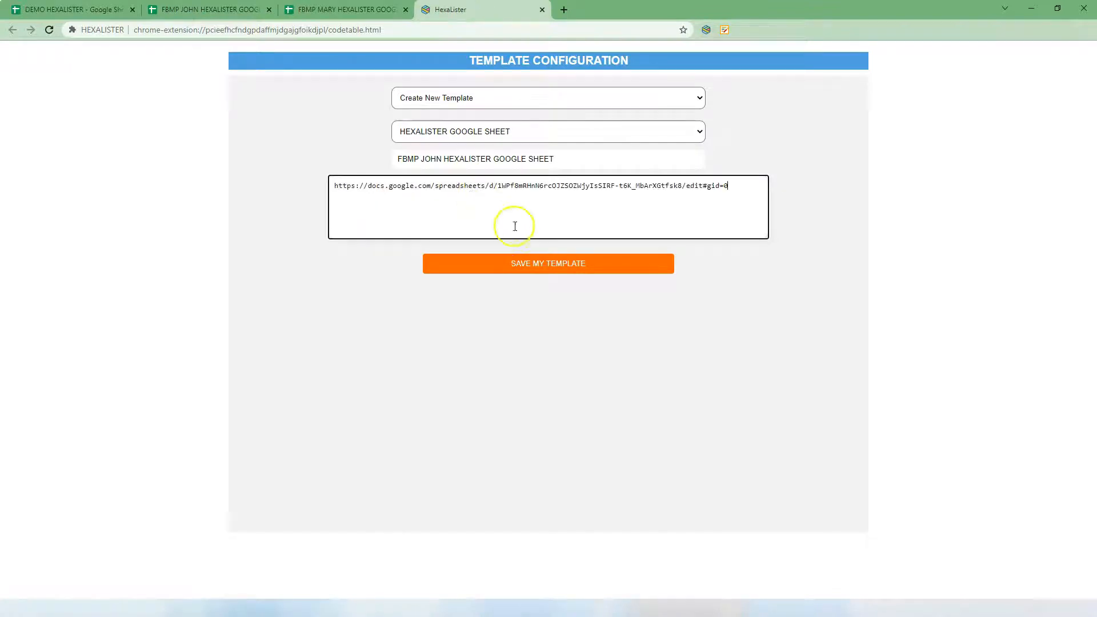
left_click(541, 264)
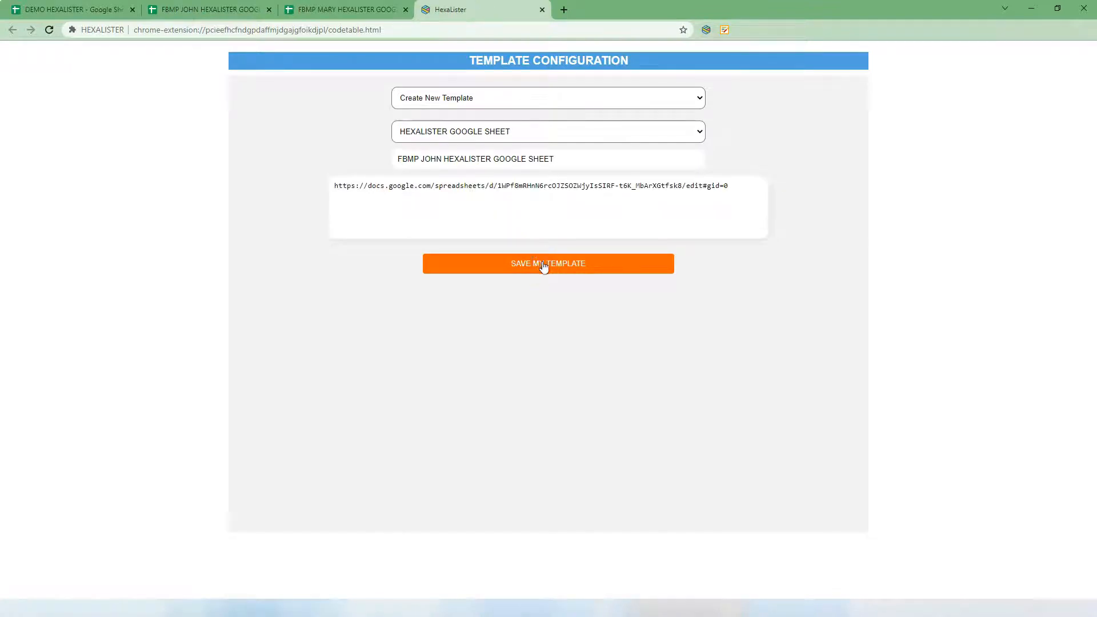
Set up another HEXALISTER GOOGLE SHEET template, named with the copied title of the second FBMP spreadsheet
left_click(529, 132)
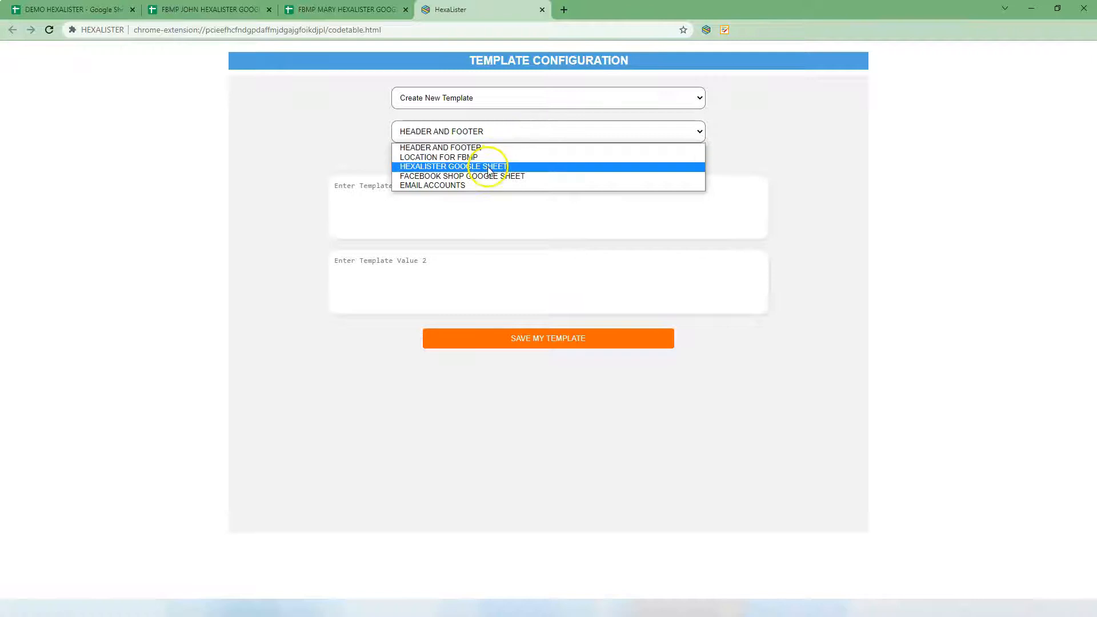
left_click(489, 167)
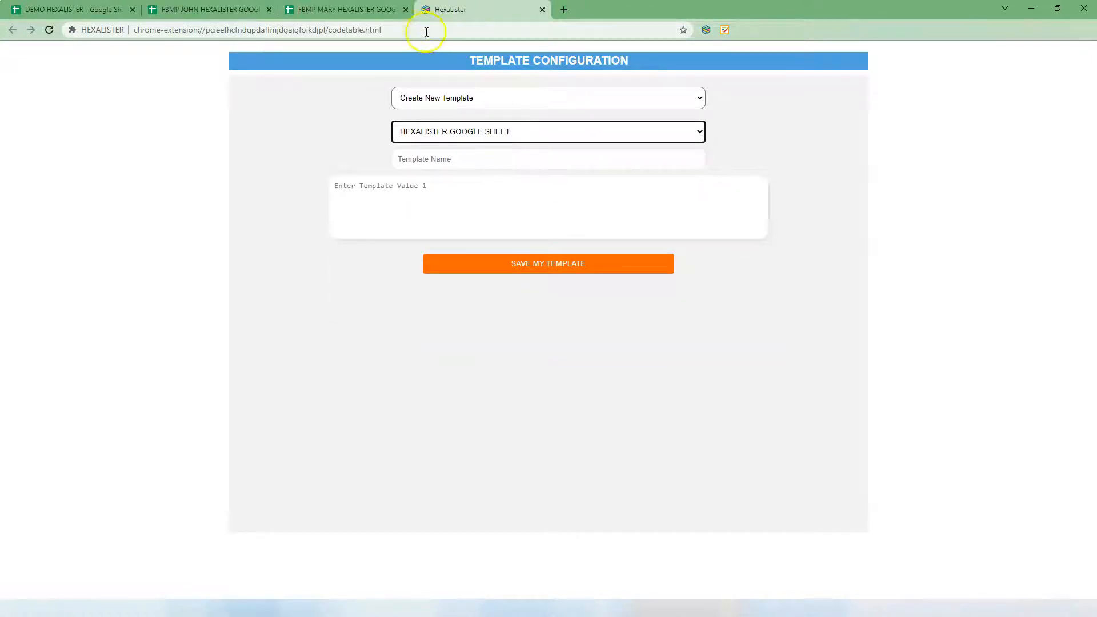
left_click(342, 9)
left_click(165, 53)
right_click(165, 54)
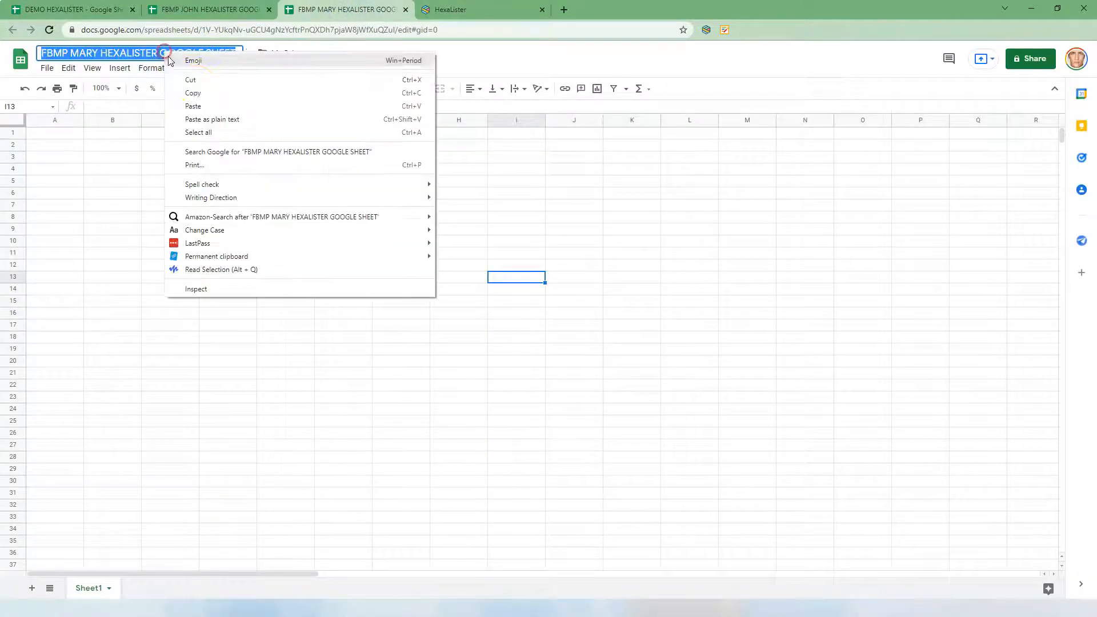
left_click(197, 93)
left_click(445, 9)
left_click(490, 164)
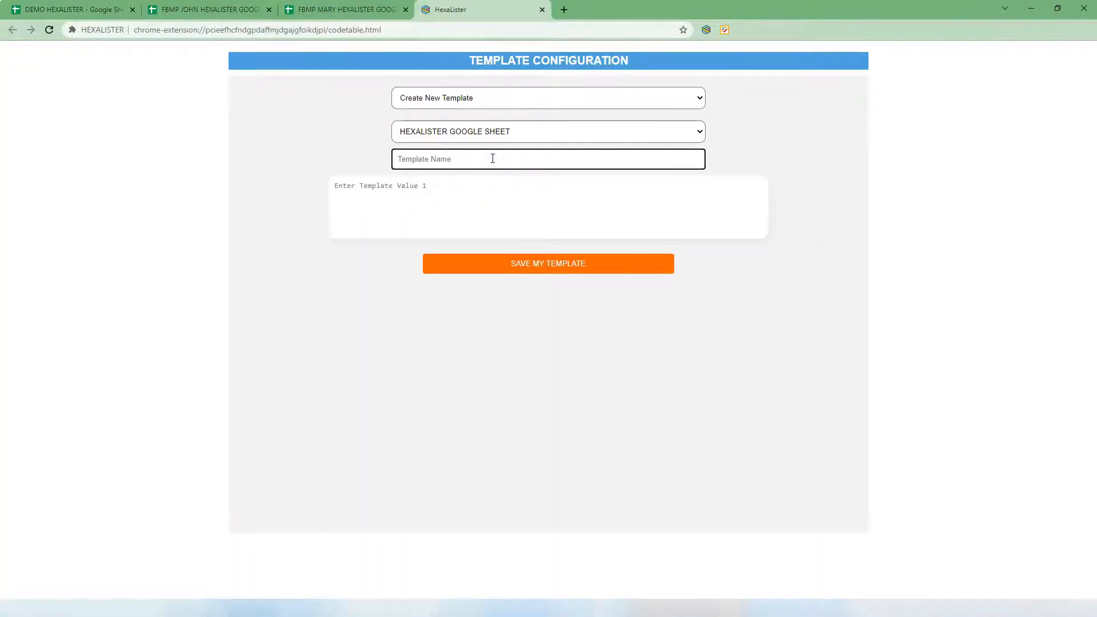
key("ctrl+v")
Copy the second FBMP spreadsheet's URL into the template's value 1 and save the template
left_click(492, 189)
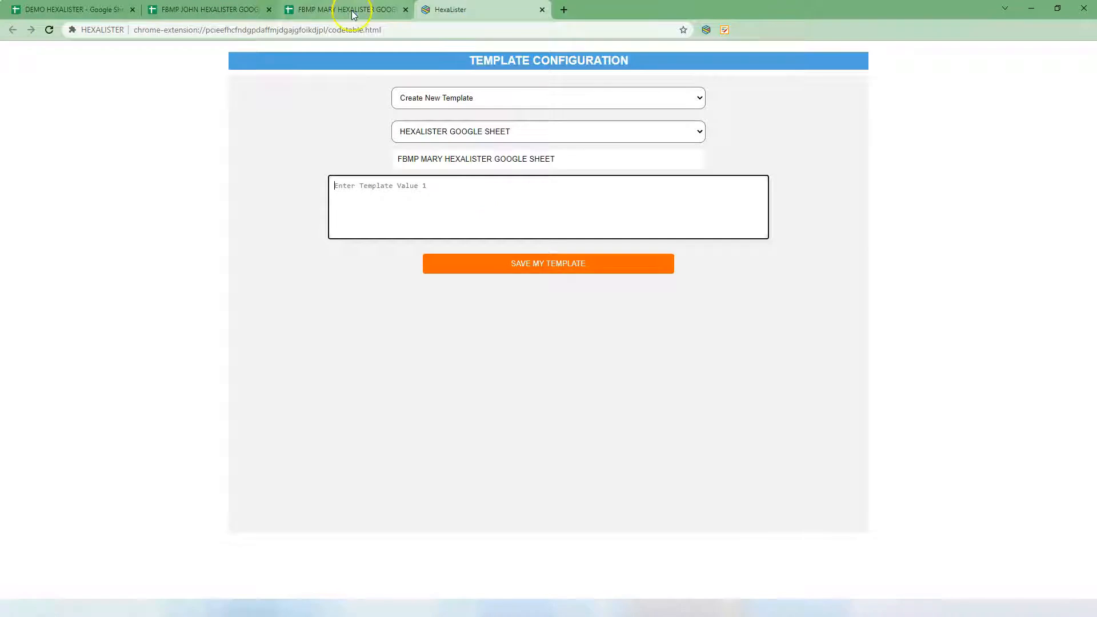
left_click(352, 14)
left_click(319, 28)
right_click(318, 28)
left_click(350, 96)
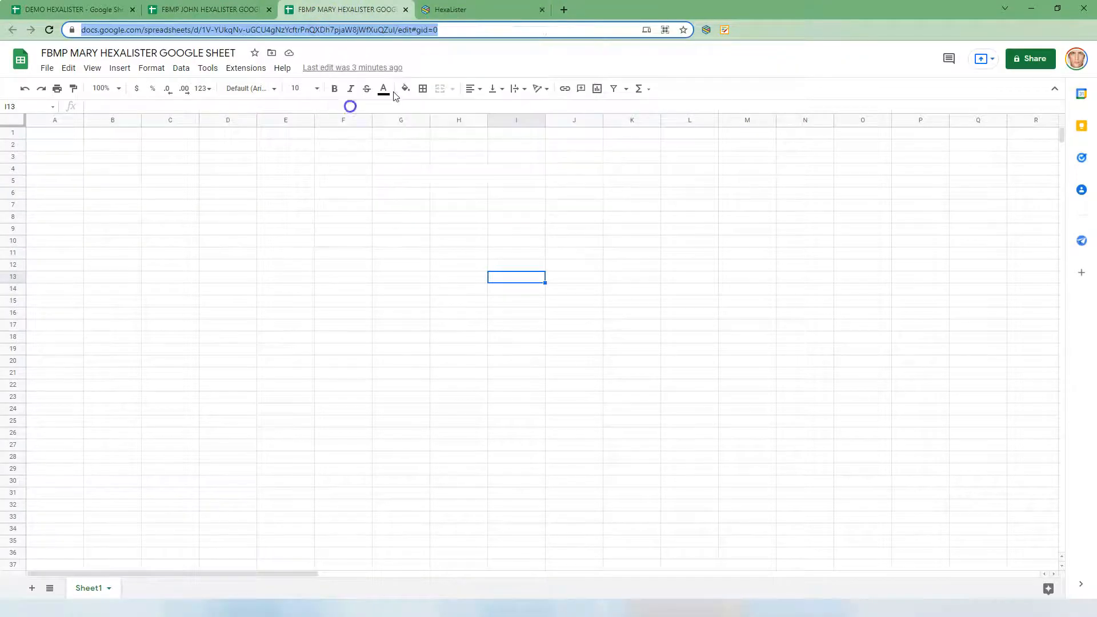
left_click(480, 9)
left_click(490, 193)
key("ctrl+v")
left_click(535, 267)
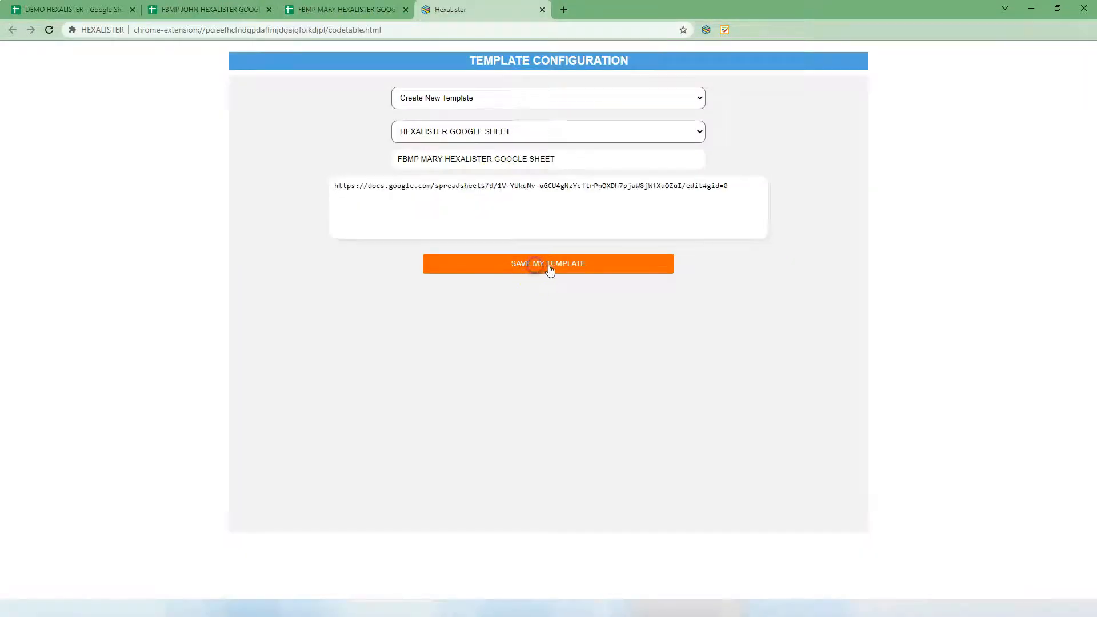
Close the template configuration and examine the spreadsheet templates offered in HexaLister's Default Settings
left_click(541, 10)
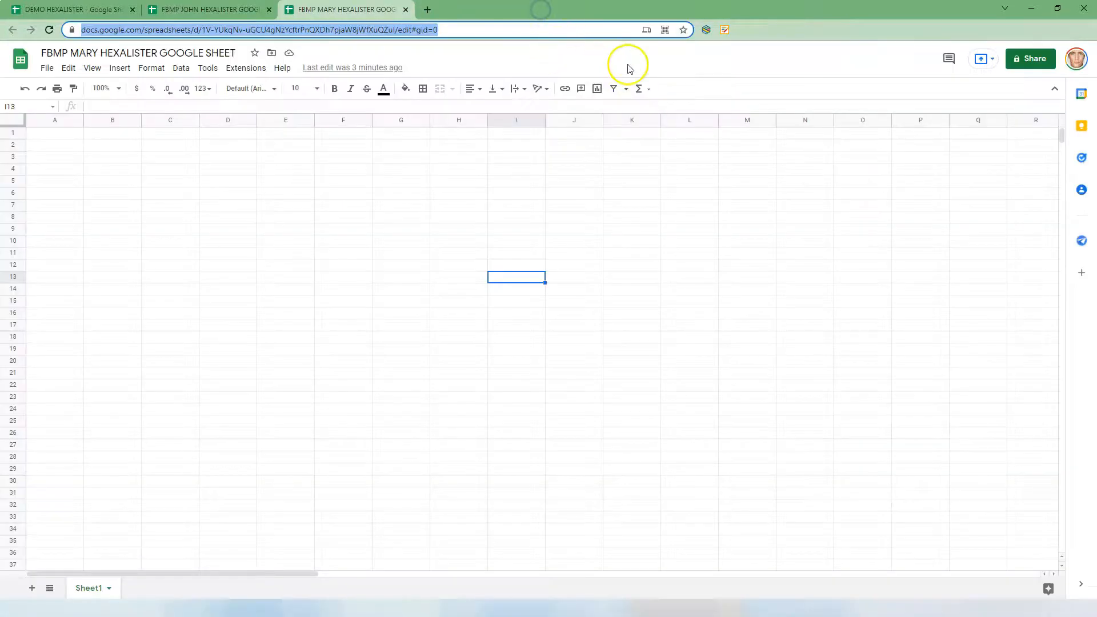
left_click(707, 30)
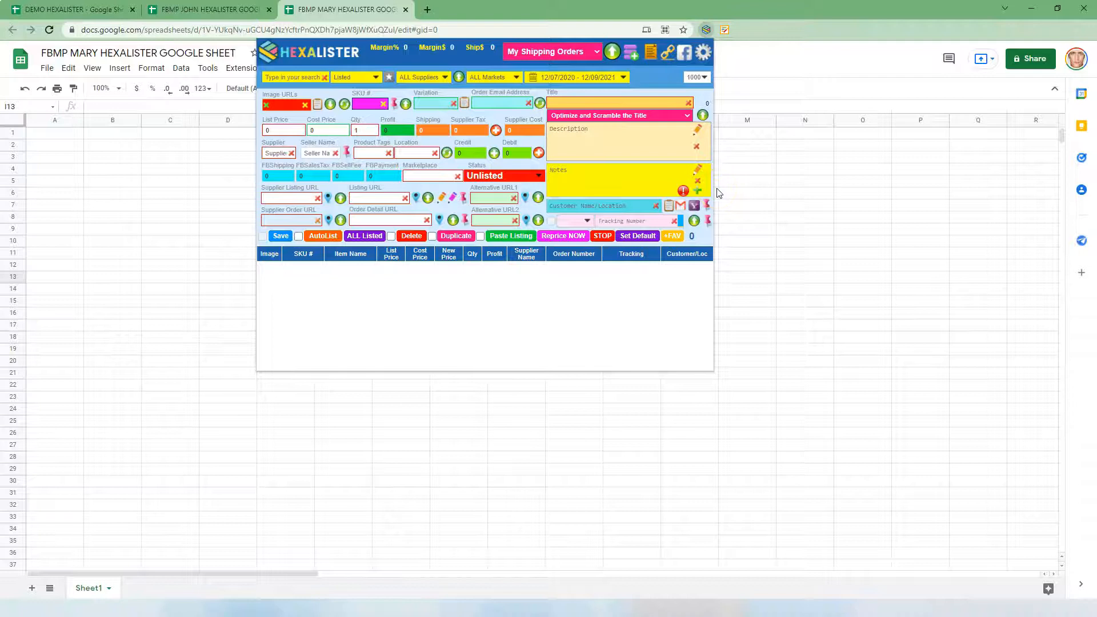
left_click(703, 54)
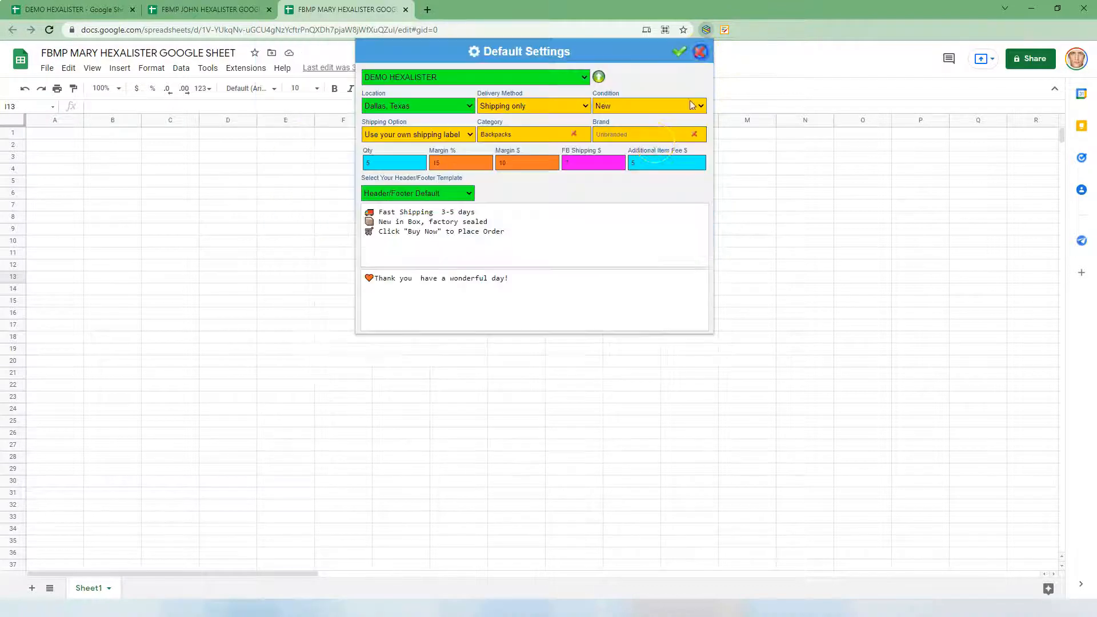
left_click(572, 76)
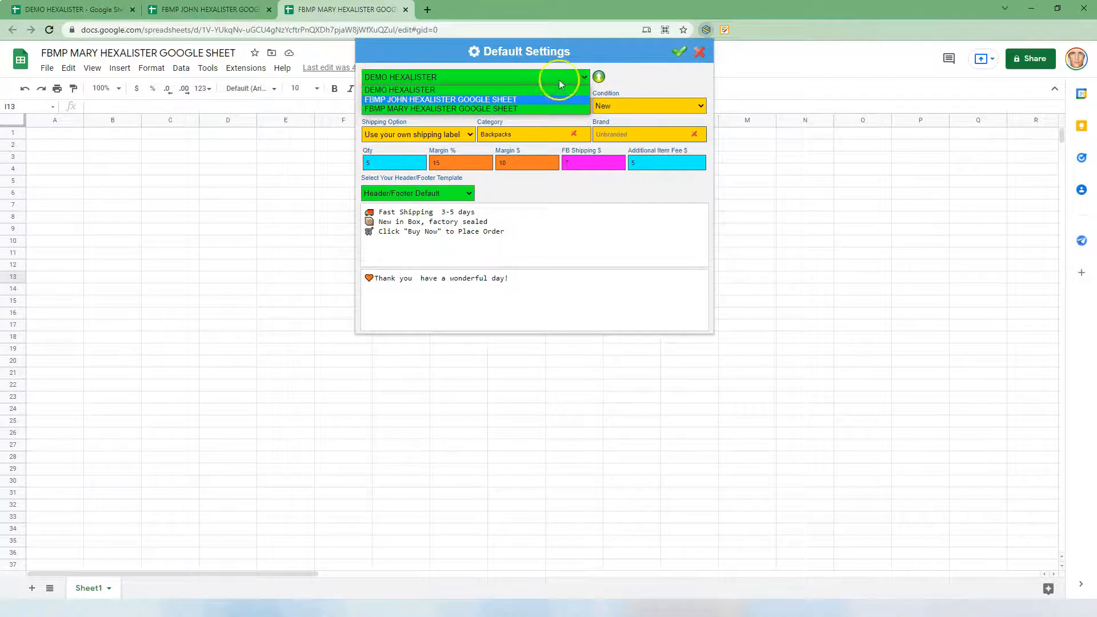
left_click(648, 78)
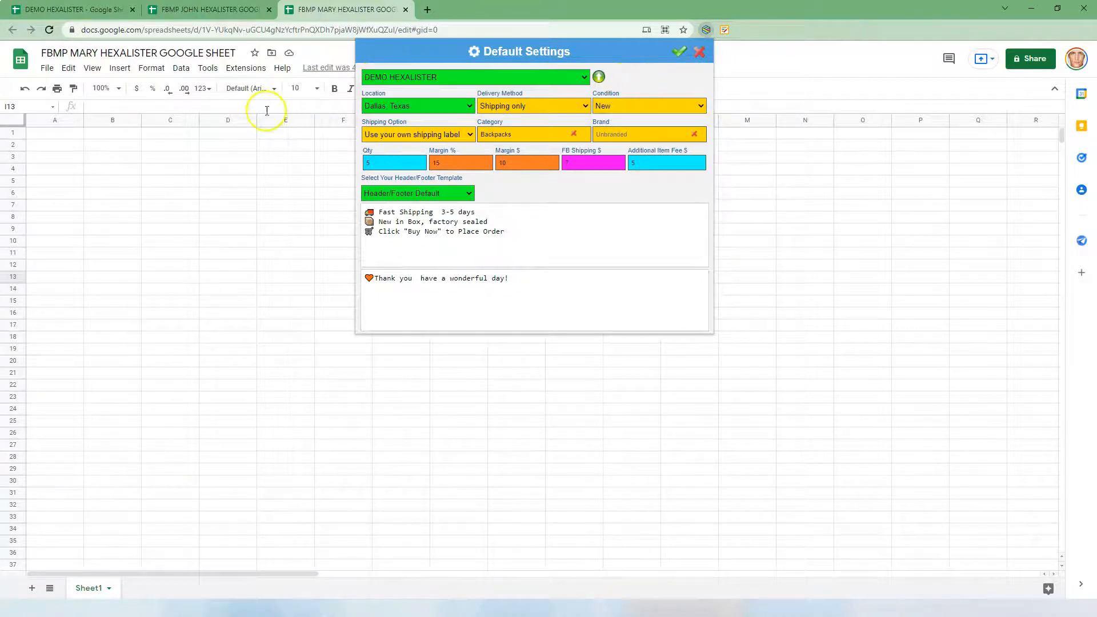
left_click(247, 132)
Open the Amazon home page in a new browser tab
left_click(427, 13)
left_click(423, 32)
type("amazon")
key("Return")
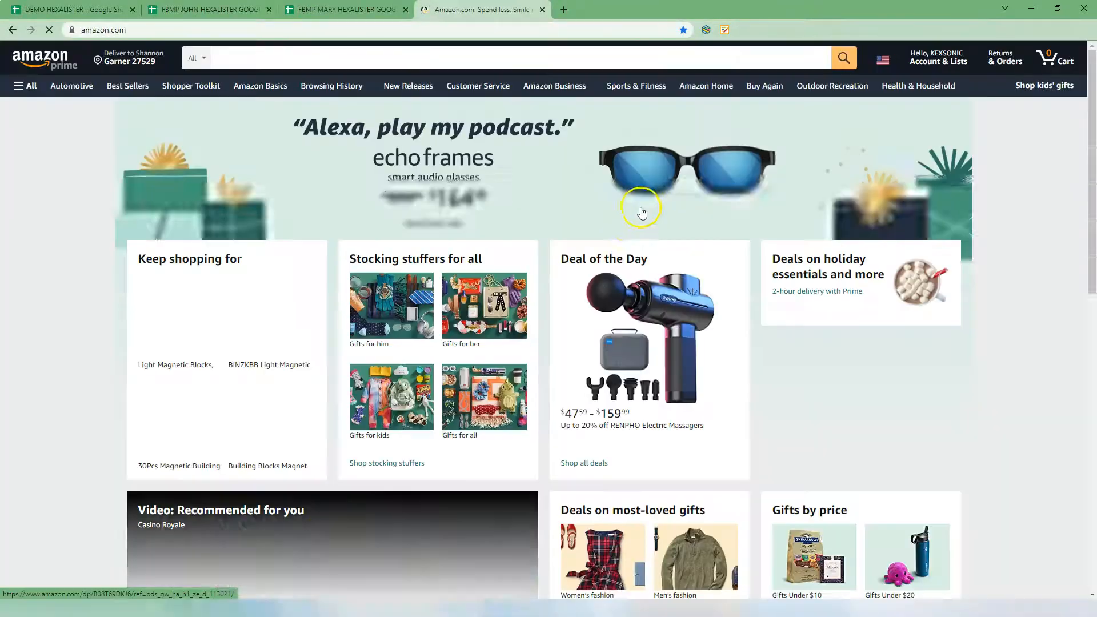
Open the Building Blocks Magnet Tiles product, and from its page open the sponsored Lydaz Magnetic Tiles product
scroll(640, 223, "down", 10)
scroll(626, 236, "up", 10)
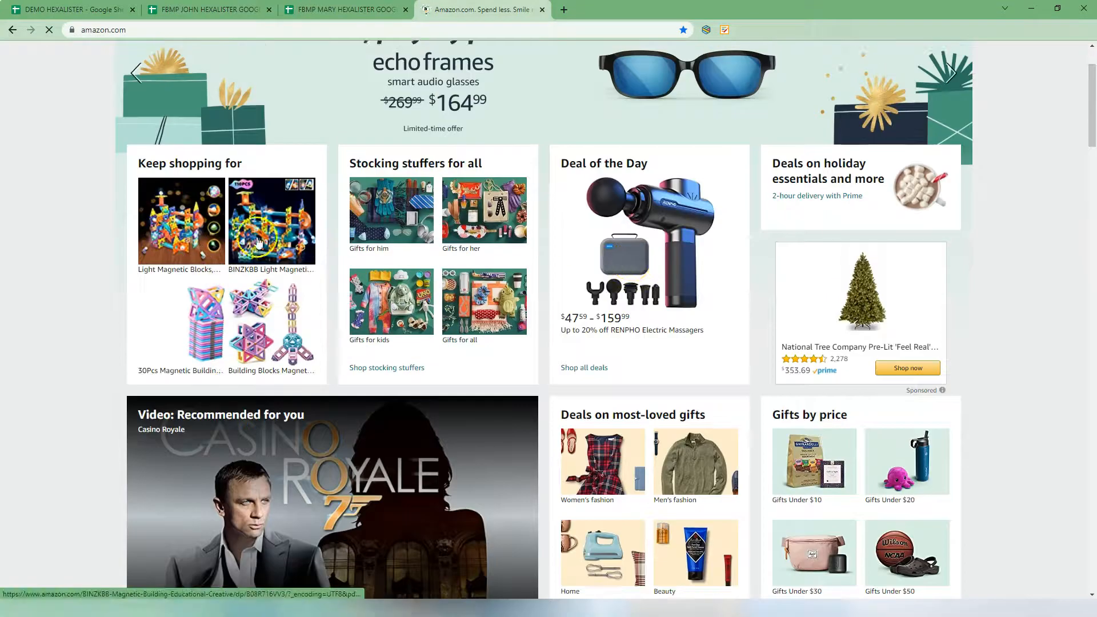
left_click(274, 361)
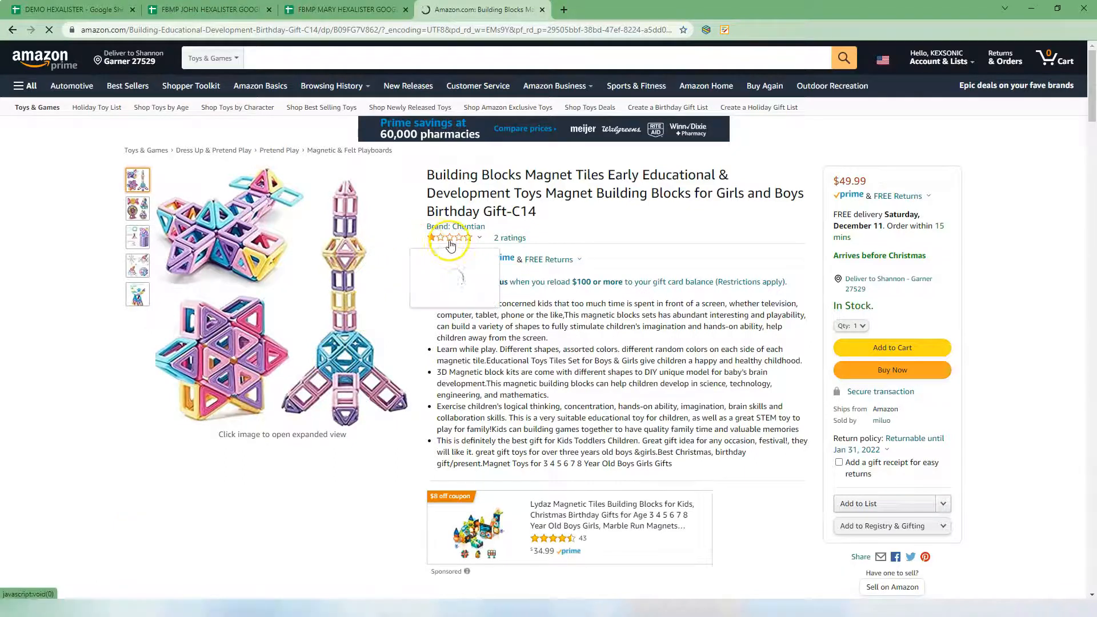
mouse_move(451, 236)
scroll(645, 518, "down", 5)
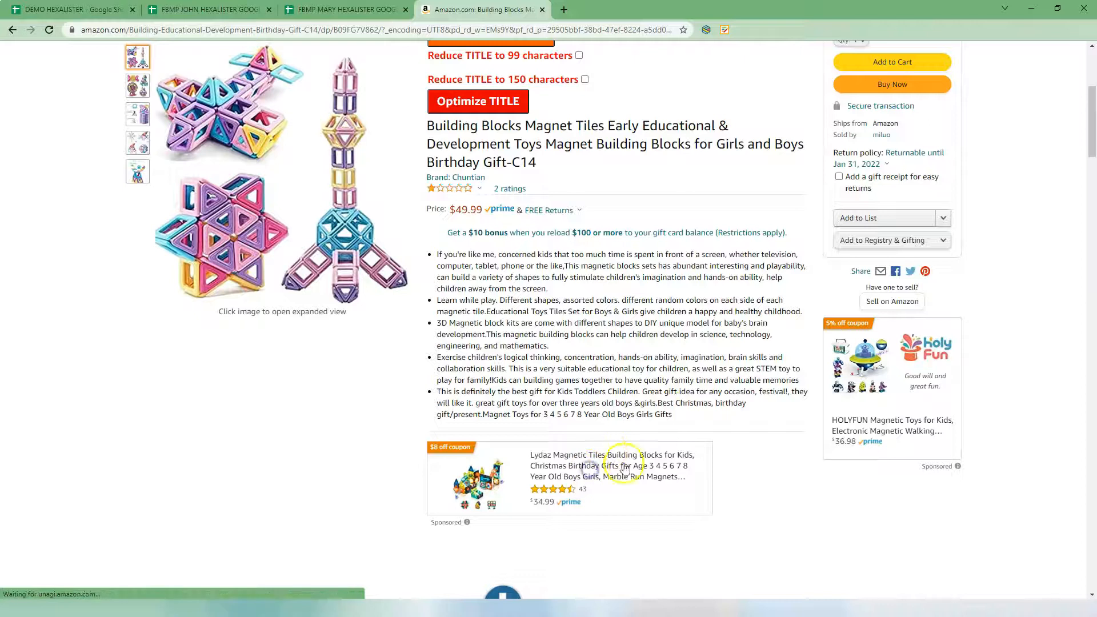
left_click(666, 453)
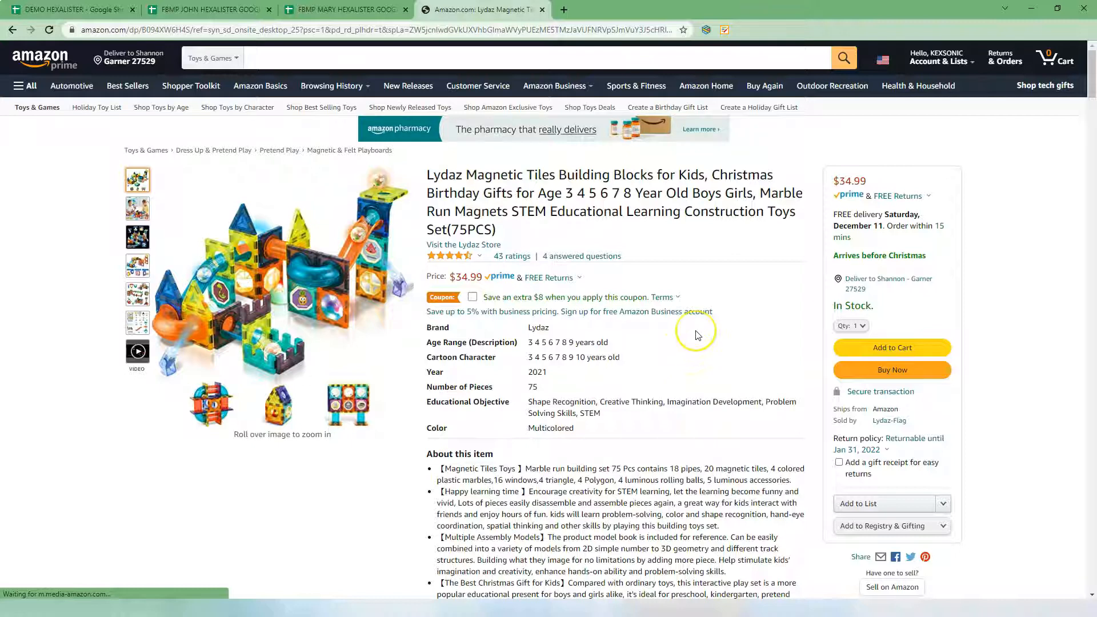
Optimize the Lydaz product's title with the reduction to 99 characters enabled
left_click(487, 391)
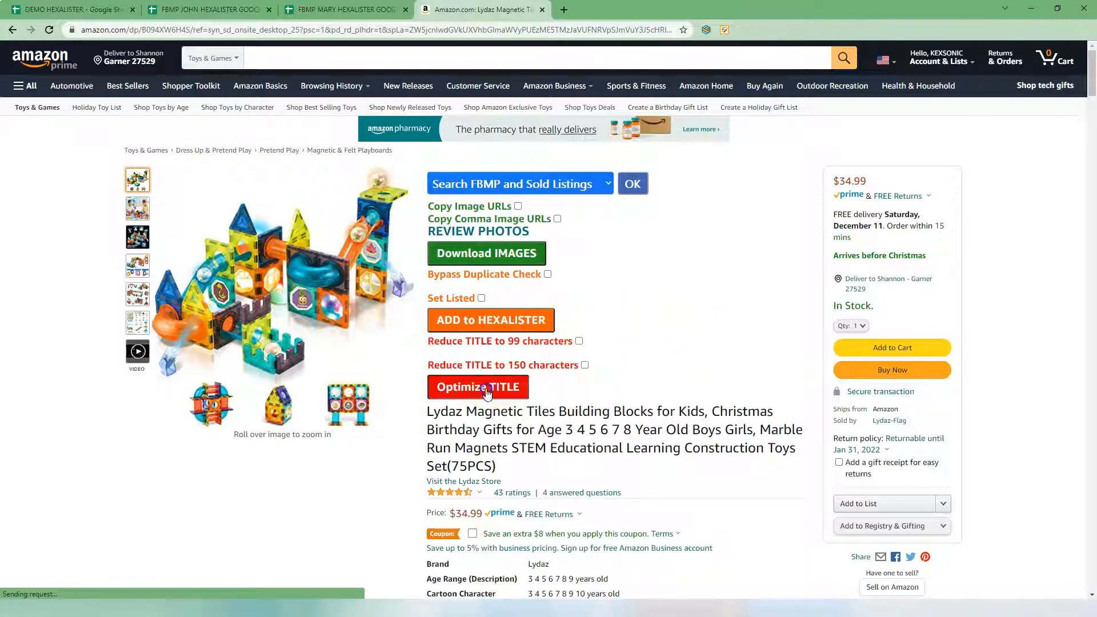
scroll(680, 400, "down", 10)
scroll(750, 222, "up", 7)
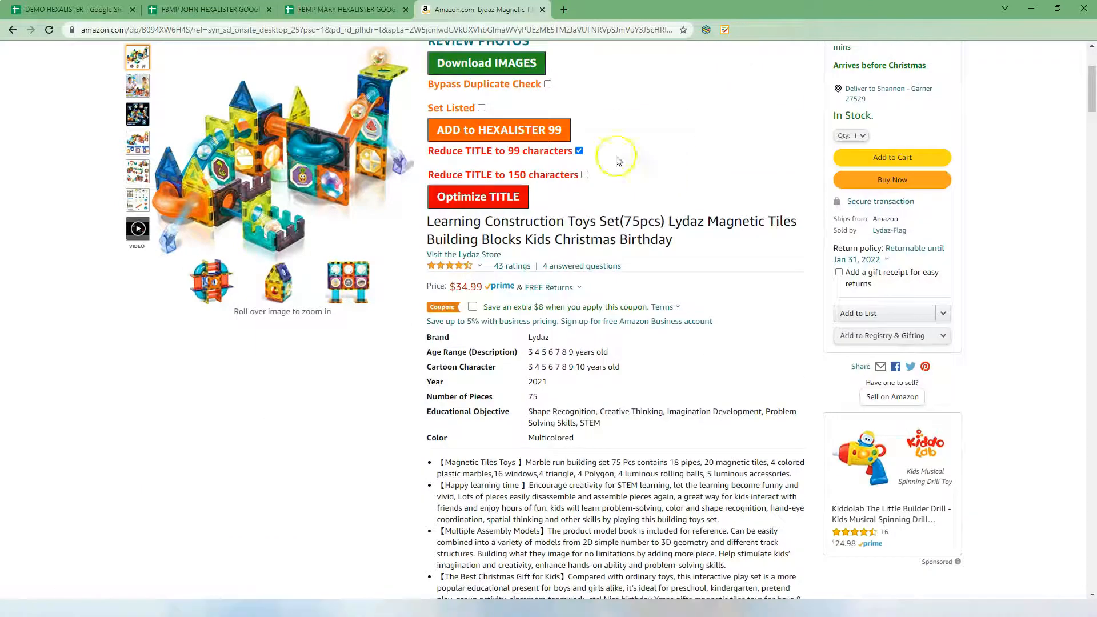
scroll(663, 173, "up", 2)
Select the customer review photo of the boxed set, add it to HexaLister, and close the photo gallery
left_click(487, 153)
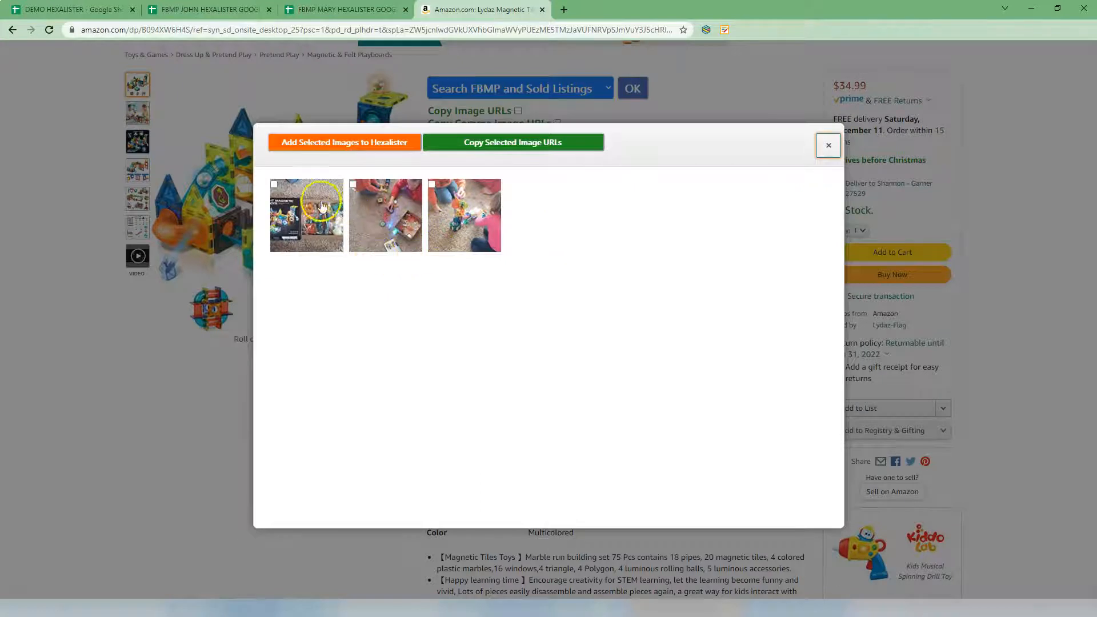
left_click(283, 194)
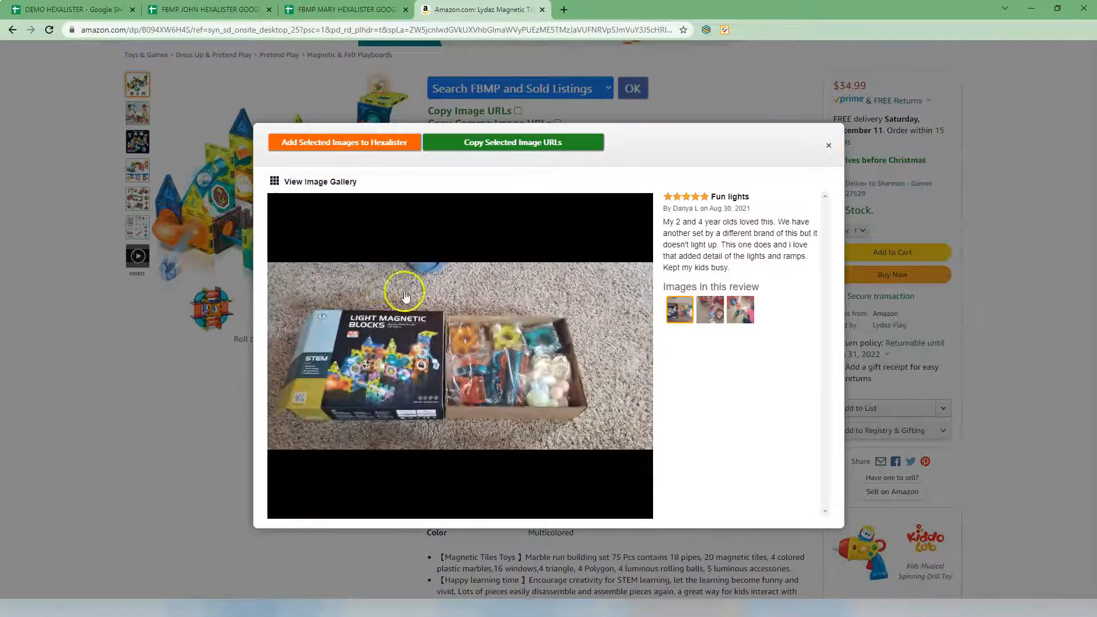
left_click(331, 145)
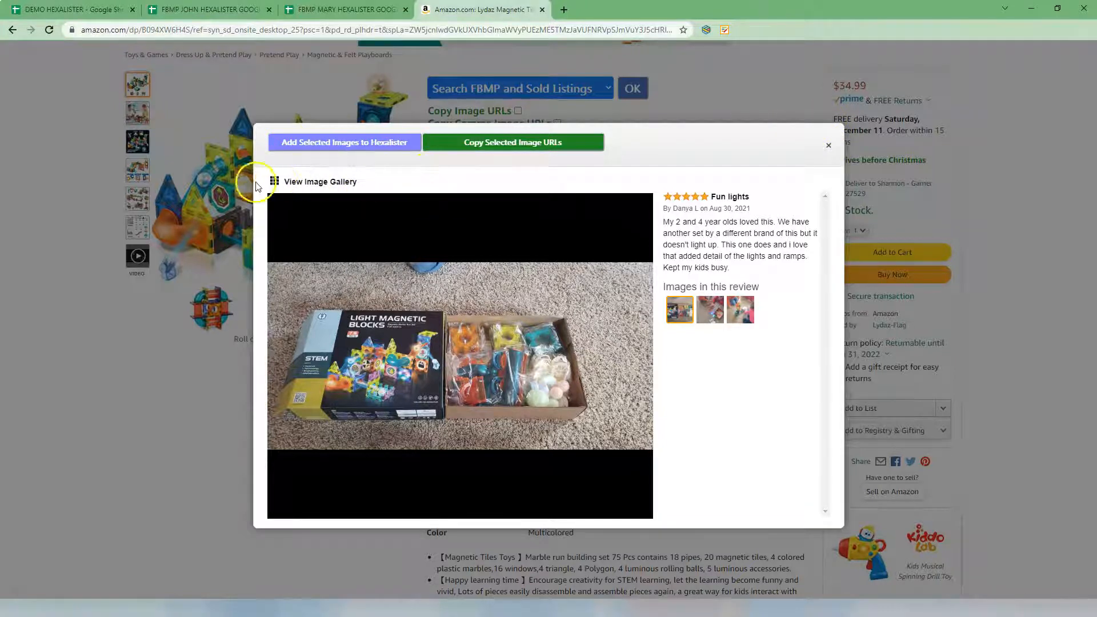
left_click(276, 182)
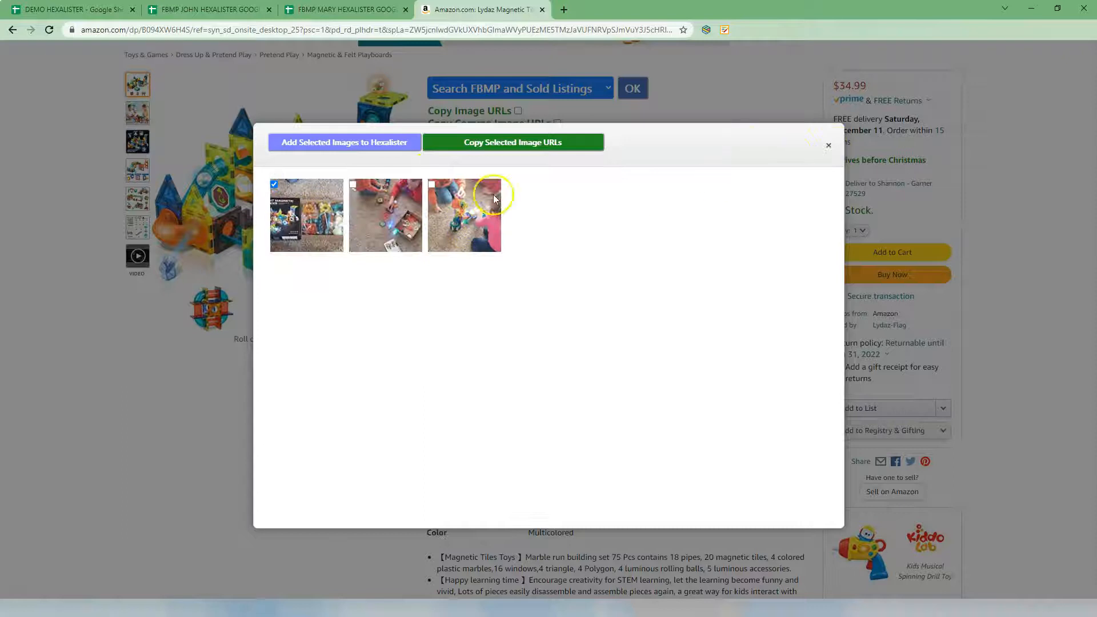
left_click(829, 146)
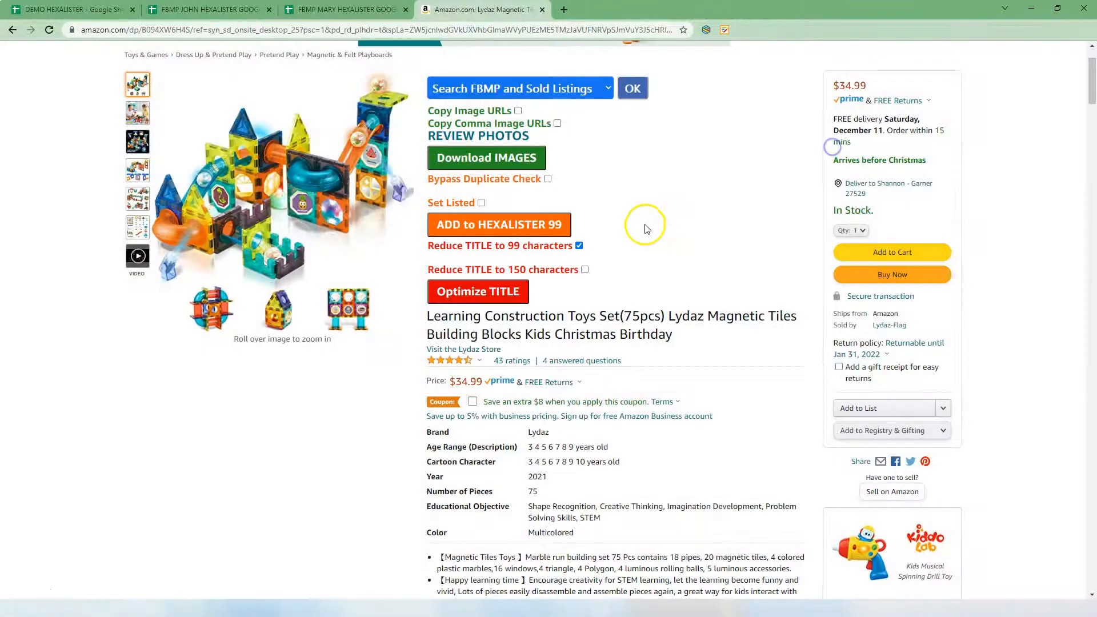
scroll(661, 220, "up", 2)
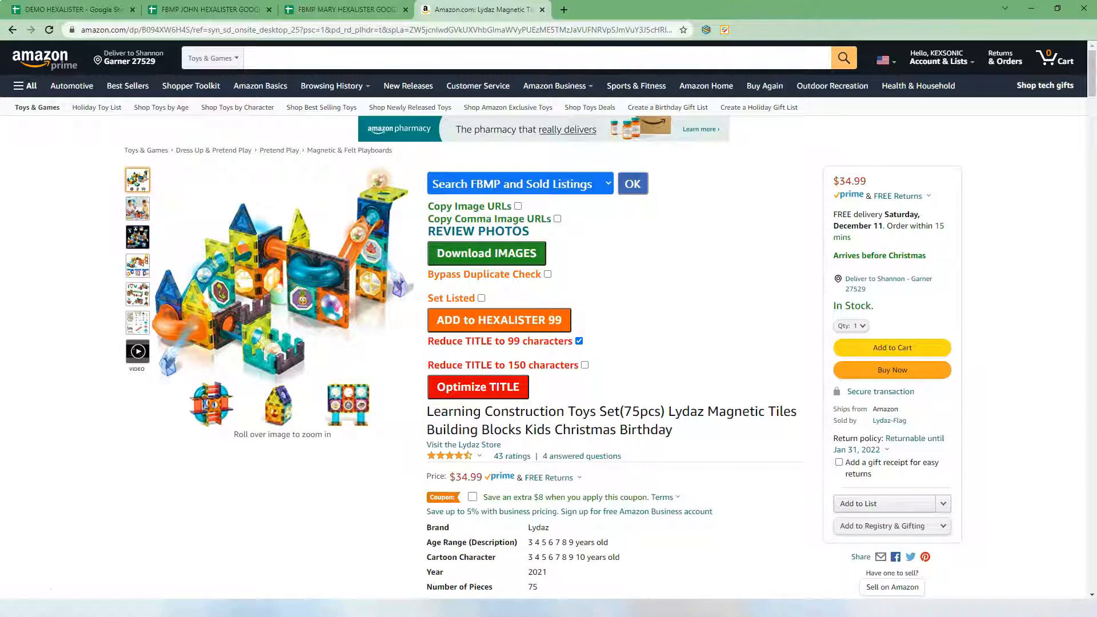
Add the Lydaz product to HexaLister with the 99-character title and select its row in the DEMO HEXALISTER sheet
left_click(73, 10)
left_click(43, 147)
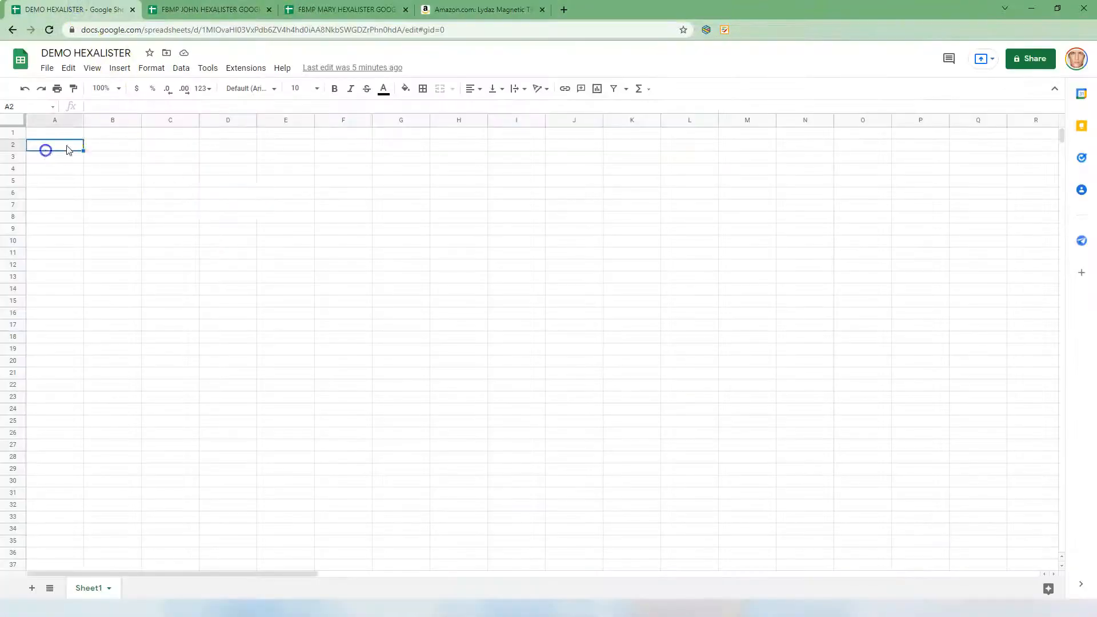
left_click(445, 9)
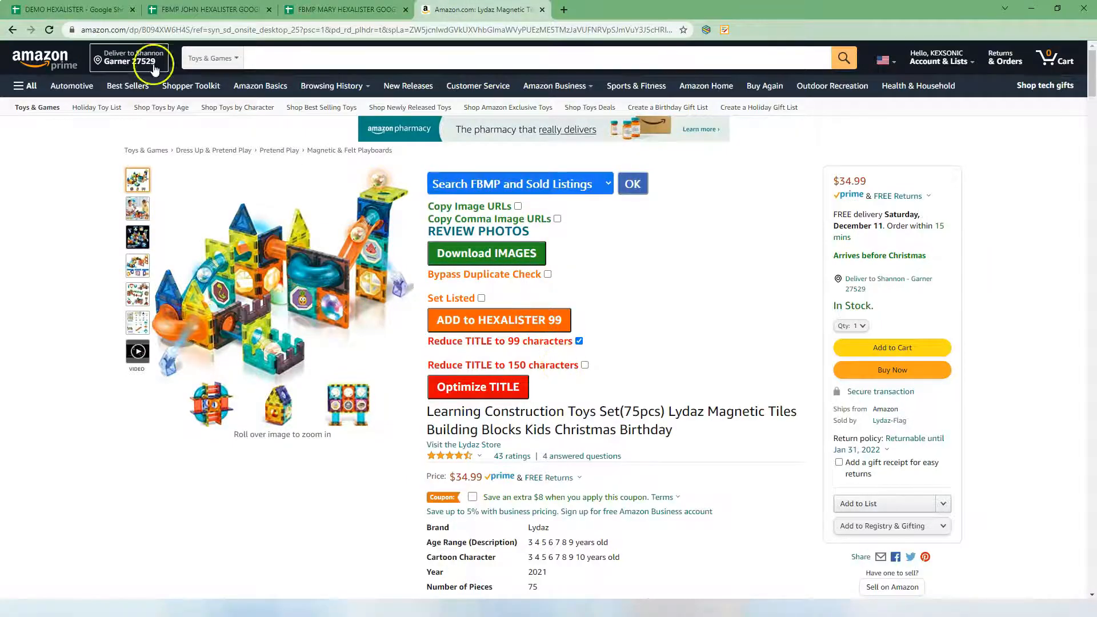
left_click(86, 10)
left_click(175, 211)
left_click(18, 197)
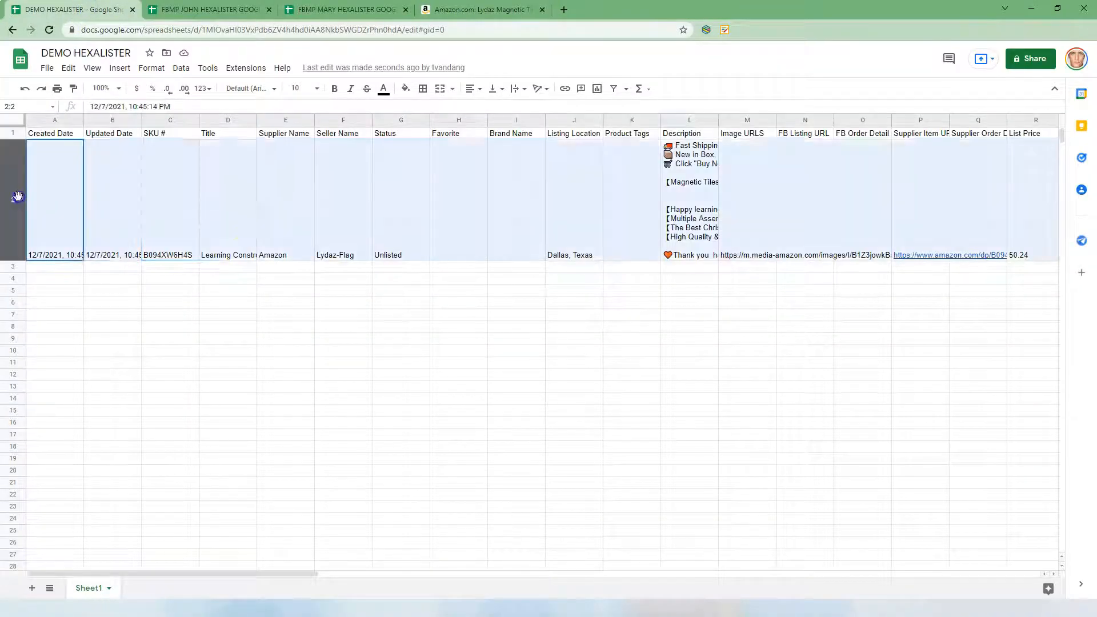
Widen the Description column in the DEMO HEXALISTER sheet to show more of the listing text
left_click_drag(718, 120, 1006, 120)
left_click(815, 316)
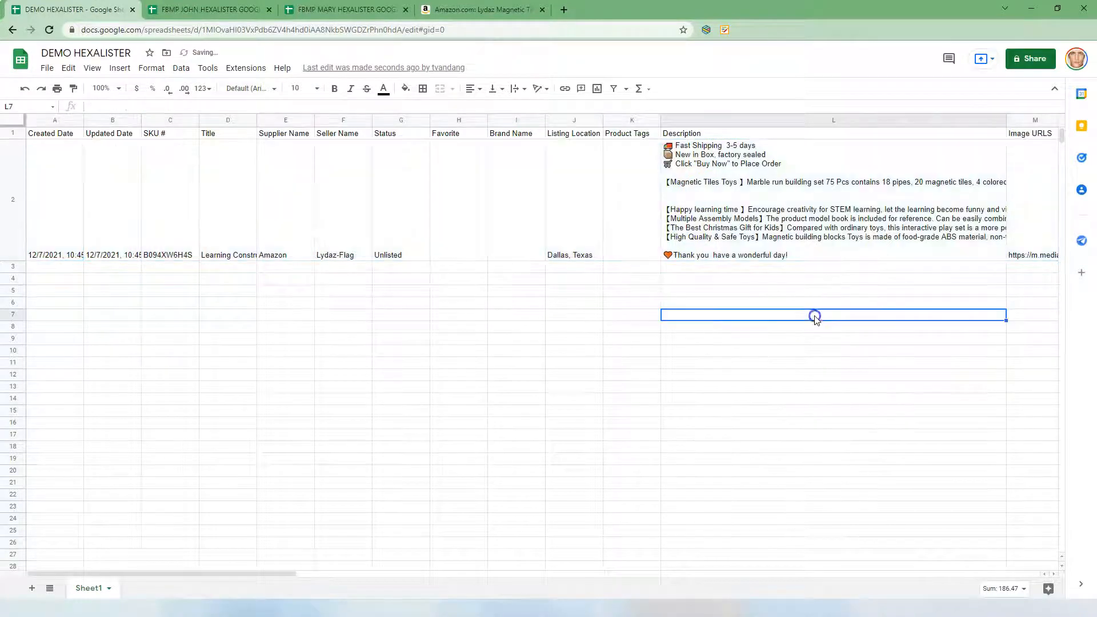
left_click_drag(134, 339, 1056, 350)
left_click_drag(660, 119, 916, 119)
Set the text of the whole Description column to wrap
left_click(594, 115)
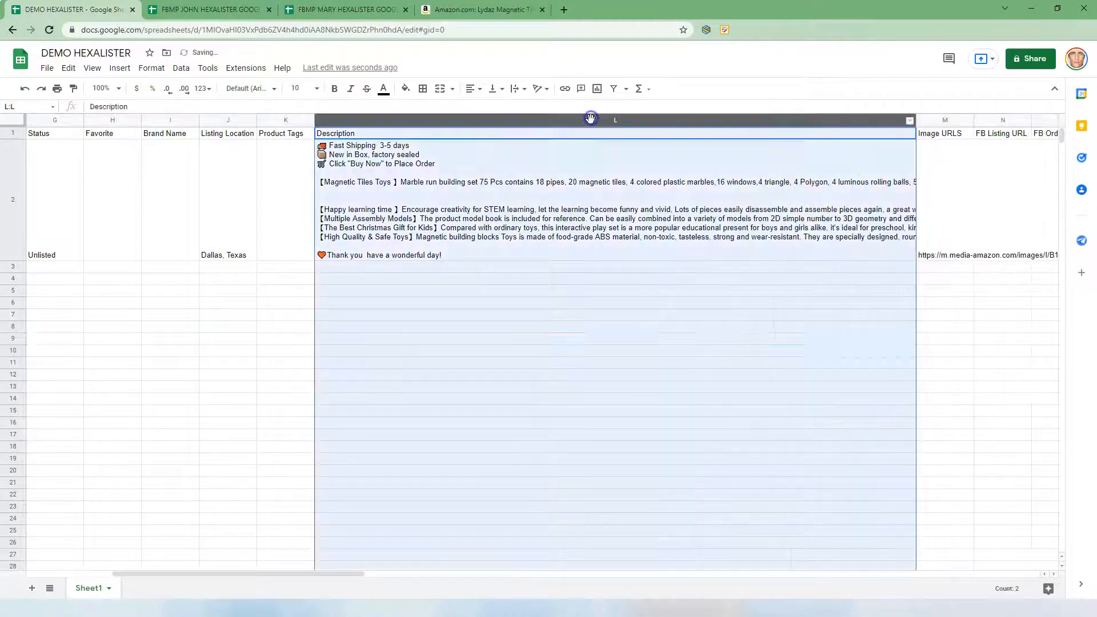
left_click(525, 89)
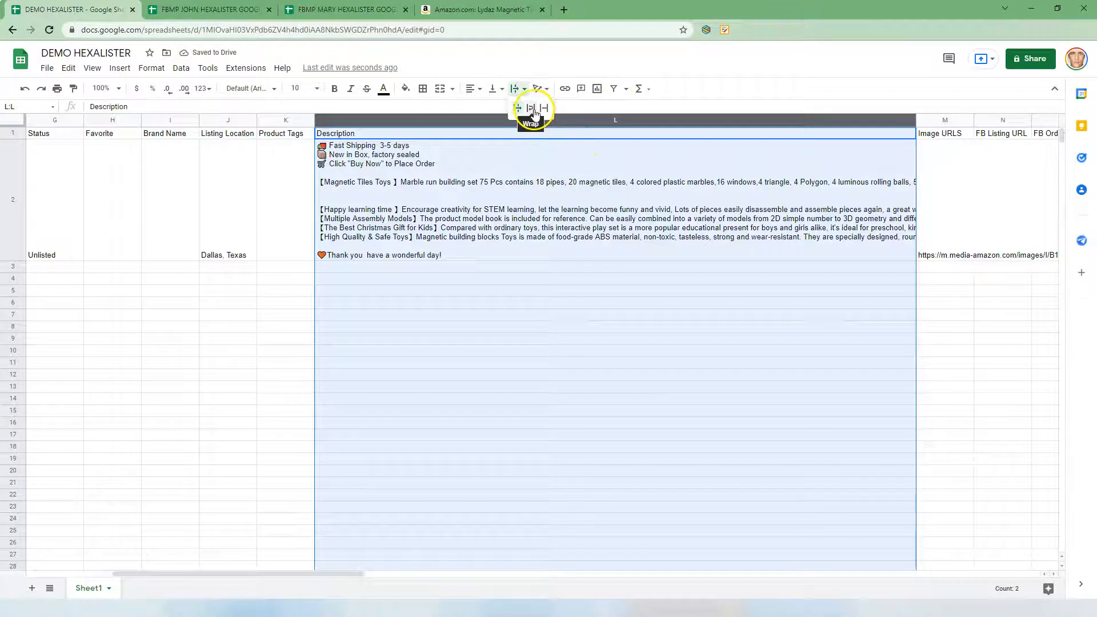
left_click(545, 110)
left_click(571, 279)
triple_click(480, 296)
double_click(495, 246)
left_click(513, 363)
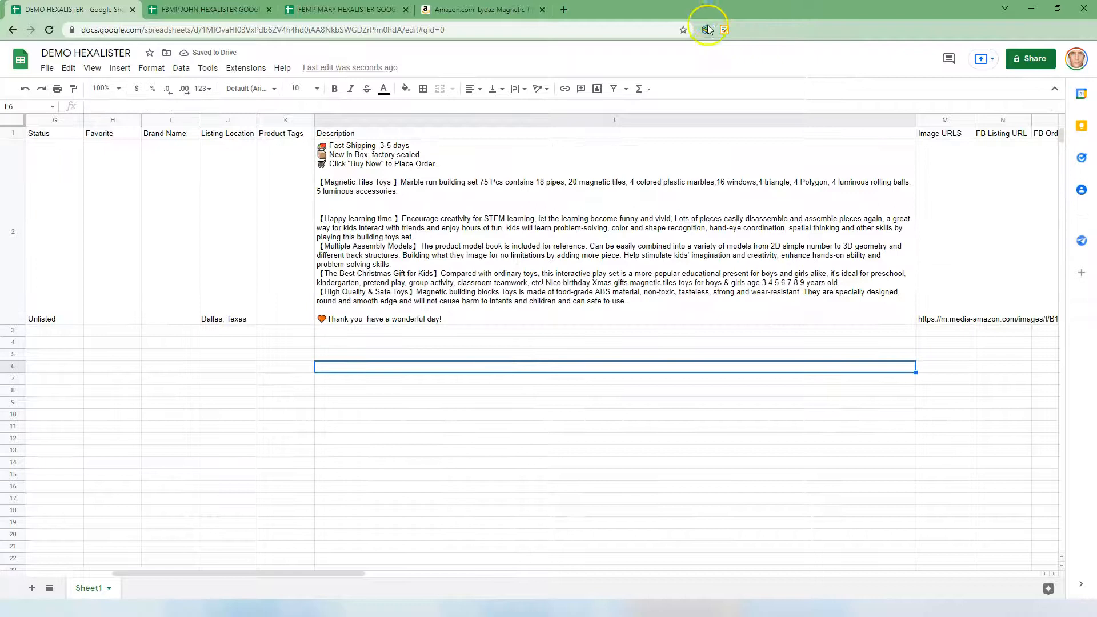
Compare the listing's full description in HexaLister with the Description cell in the sheet
left_click(707, 30)
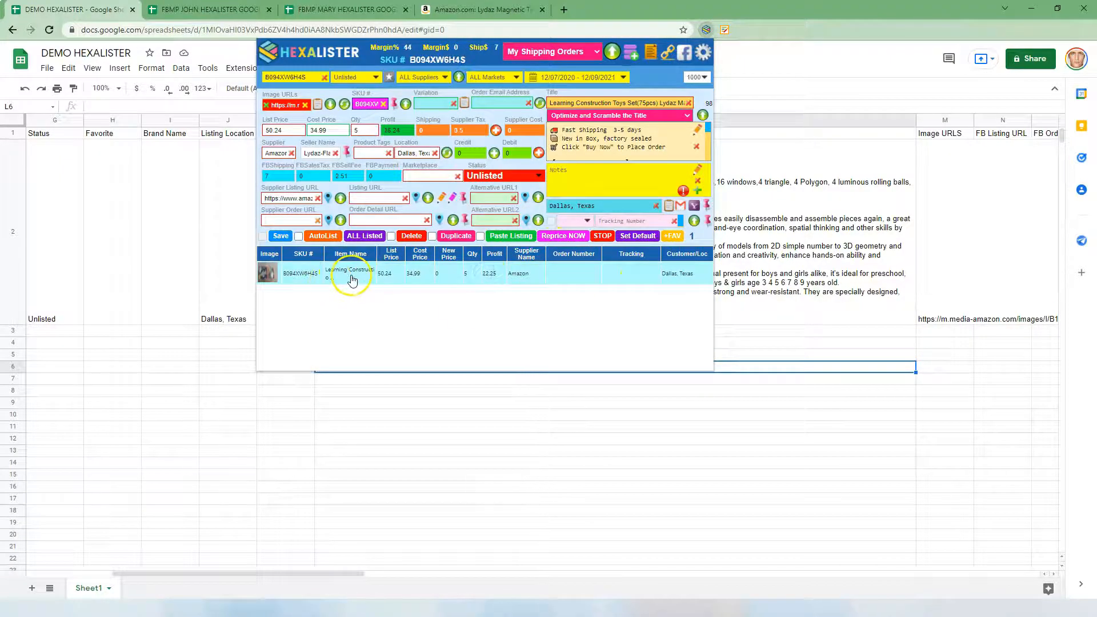
left_click(697, 131)
mouse_move(444, 261)
left_mouse_down()
mouse_move(263, 166)
mouse_move(252, 125)
left_mouse_up()
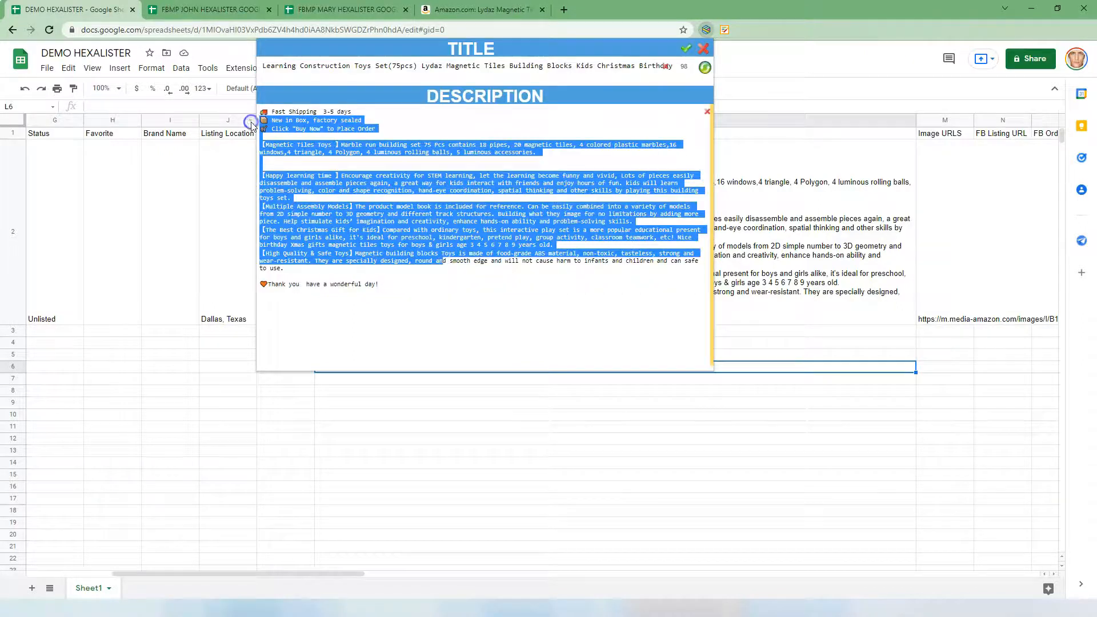
left_click(834, 278)
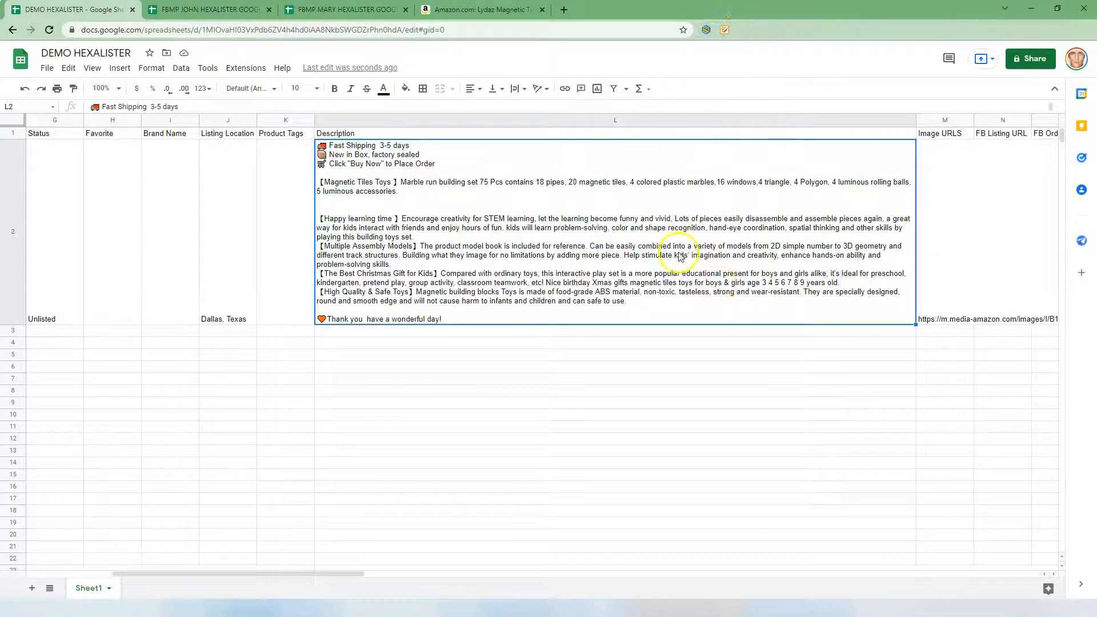
left_click(406, 347)
Examine the listing's Status cell and SKU in the sheet against HexaLister's status options and status filter
left_click_drag(104, 380, 2, 367)
left_click(382, 298)
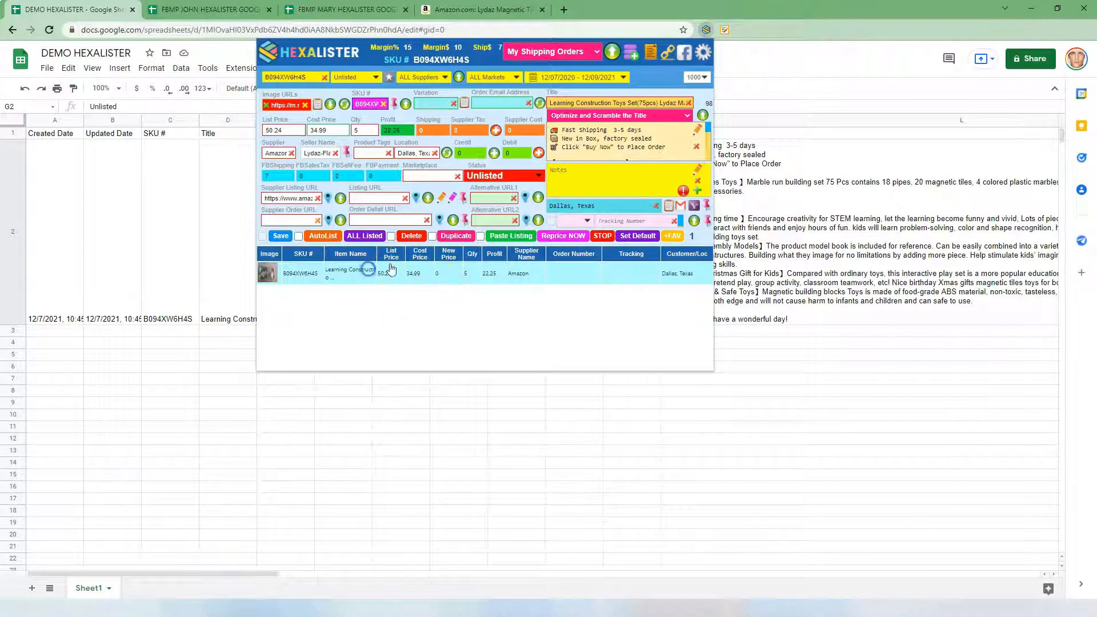
left_click(499, 177)
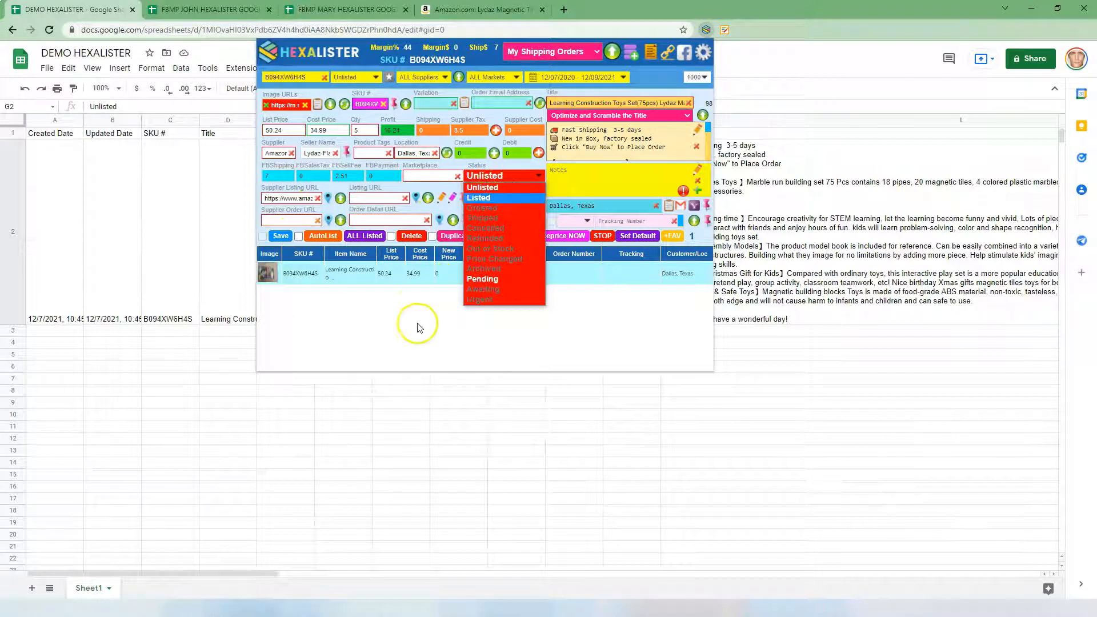
left_click(389, 287)
left_click(354, 77)
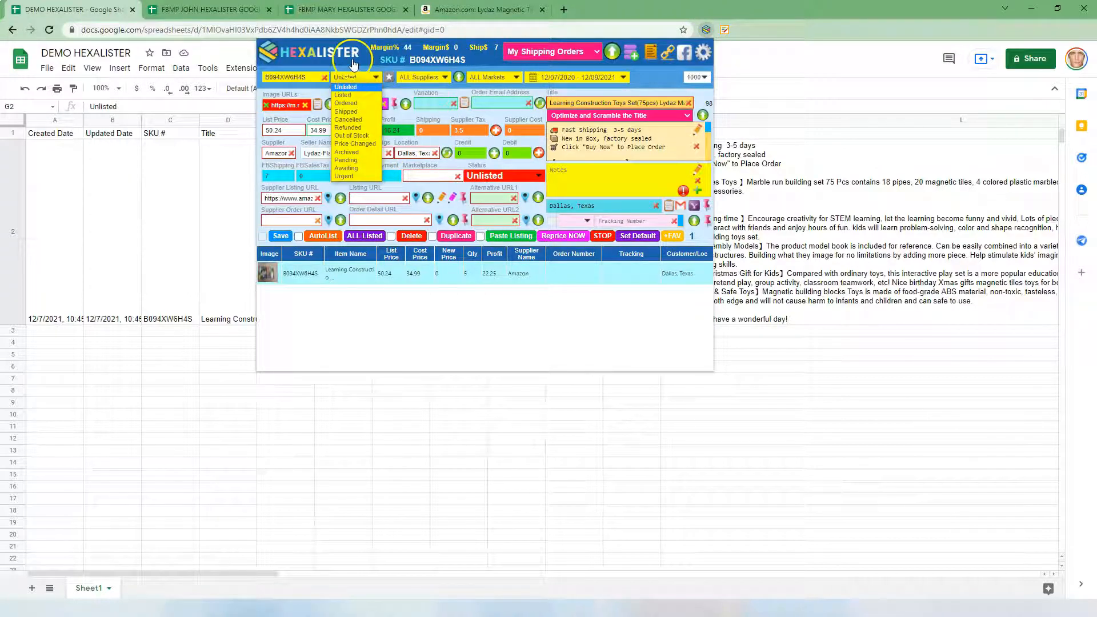
left_click(433, 296)
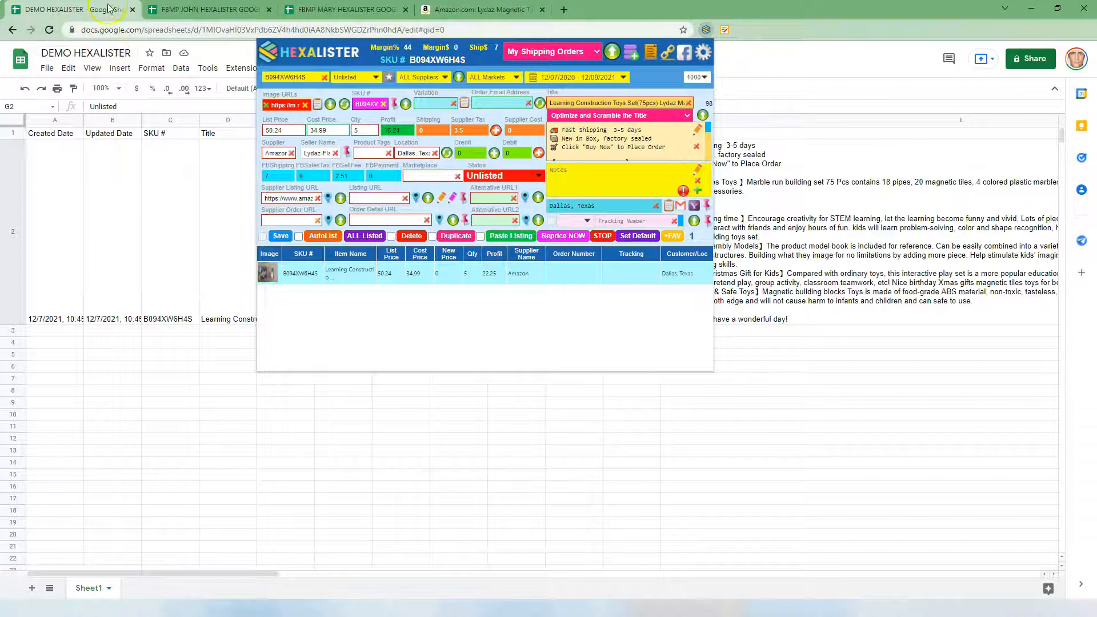
left_click(166, 211)
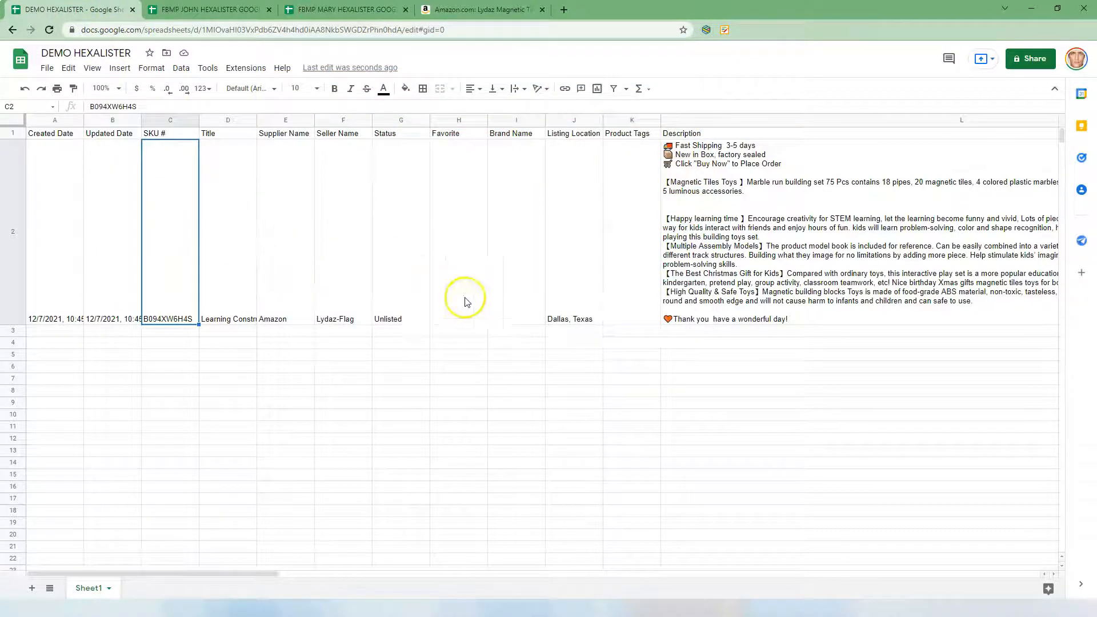
left_click(480, 305)
Return to the Amazon page and open the Idoot Compatible Magnetic Tiles 68pcs Advanced Set product
left_click(469, 9)
scroll(646, 400, "down", 1)
scroll(646, 400, "down", 10)
left_click(618, 222)
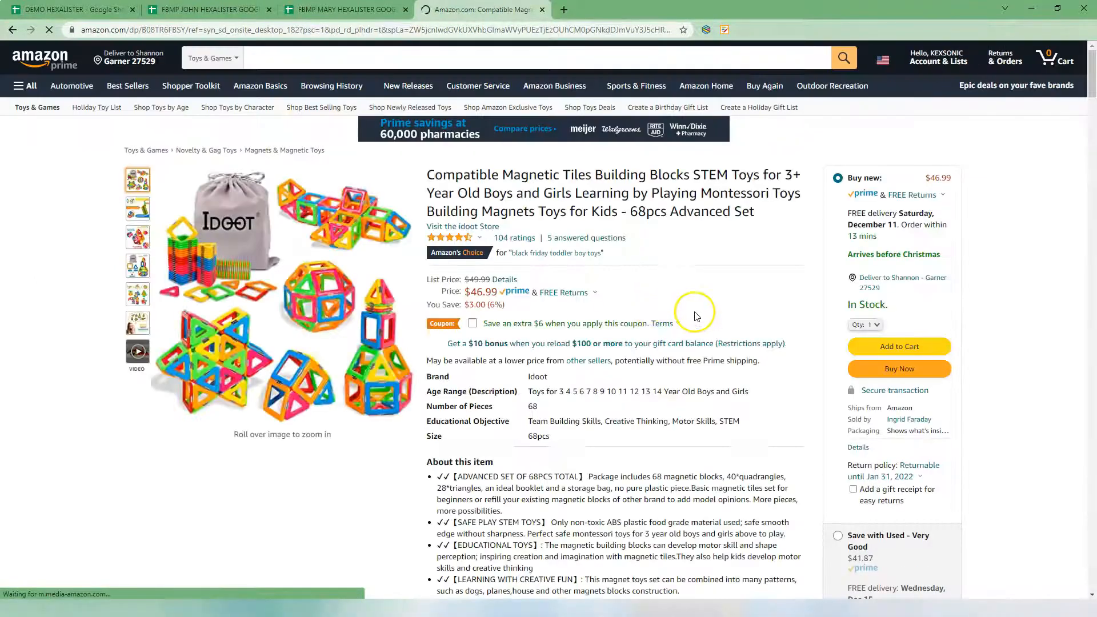
Reduce the Idoot product's title to 99 characters and optimize it
scroll(628, 303, "down", 2)
left_click(503, 291)
left_click(579, 245)
left_click(513, 290)
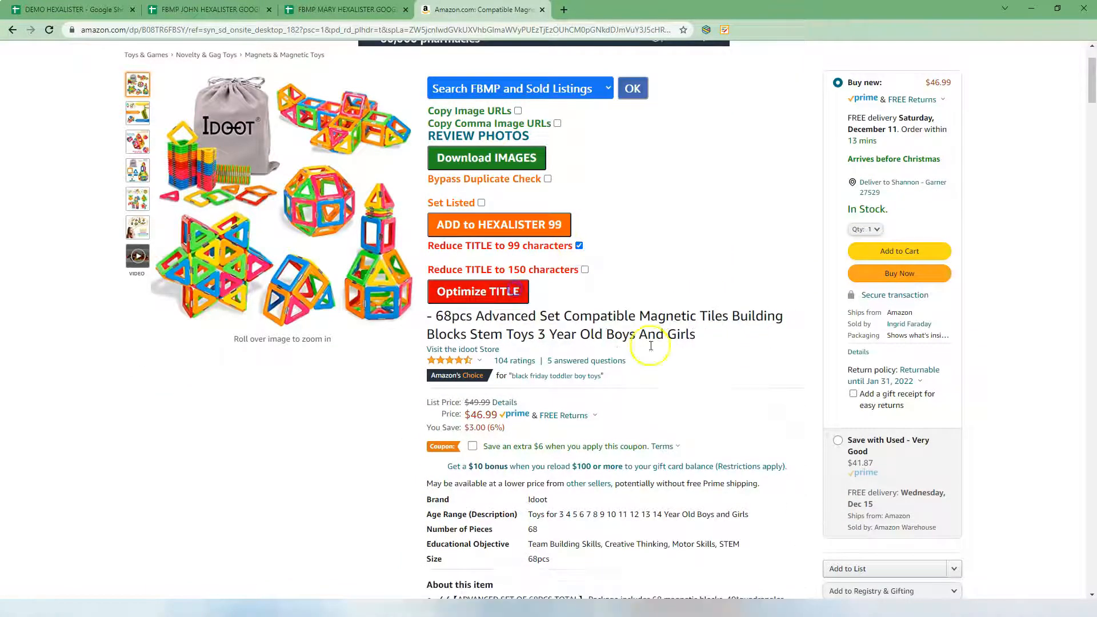
Re-optimize the Idoot product's title until it begins with "Stem Toys 3 Year Old Boys And Girls"
left_click(486, 293)
left_click(493, 294)
left_click(495, 294)
left_click(503, 292)
Remove the "About this item" heading from the Idoot product's description
scroll(680, 352, "down", 8)
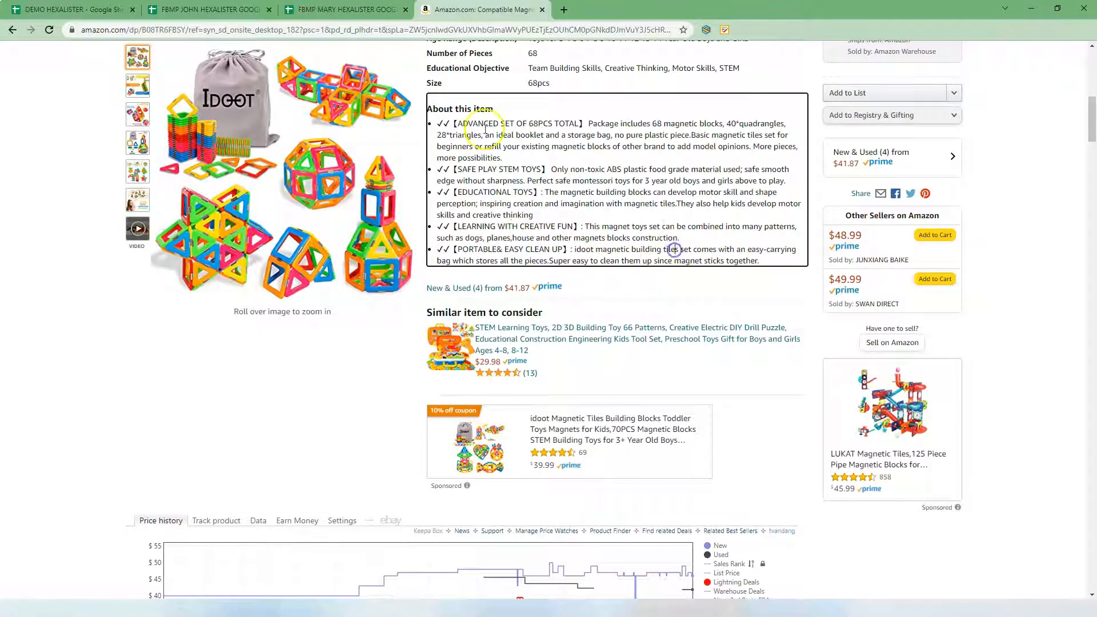
triple_click(444, 108)
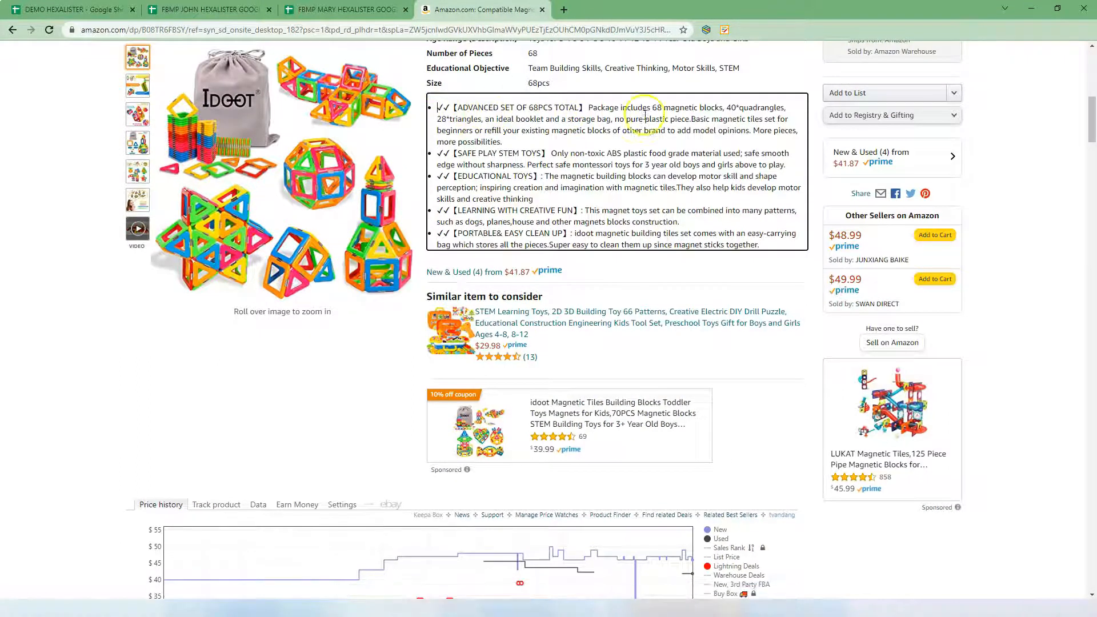
scroll(791, 69, "up", 8)
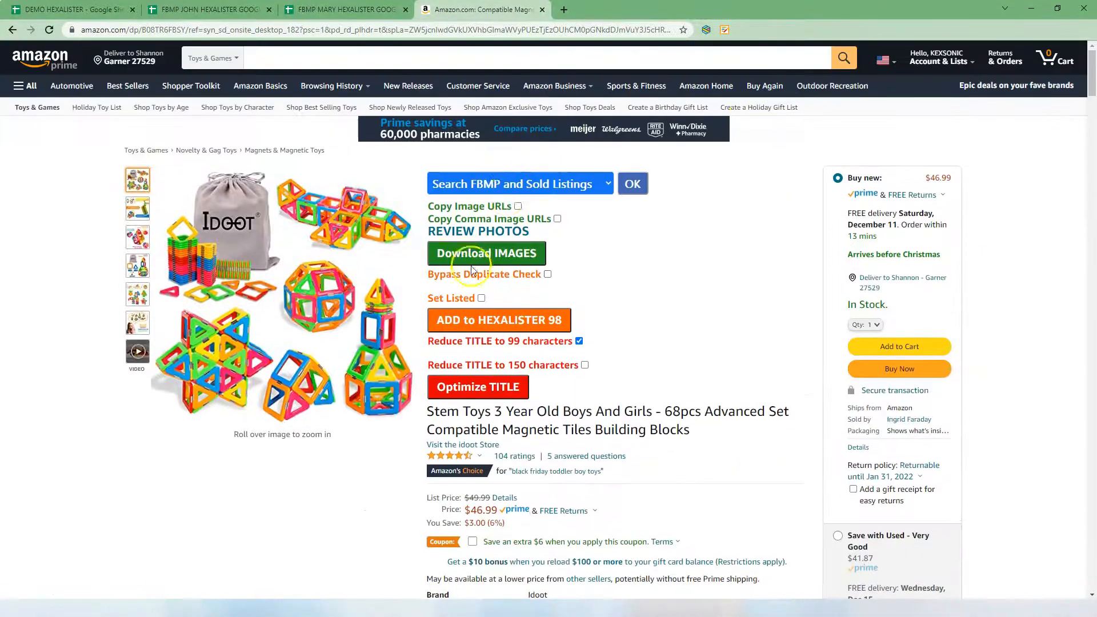
Add three of the Idoot product's review photos to HexaLister: the magnets in the open box, the triangles in hand and the illustrated box
left_click(489, 251)
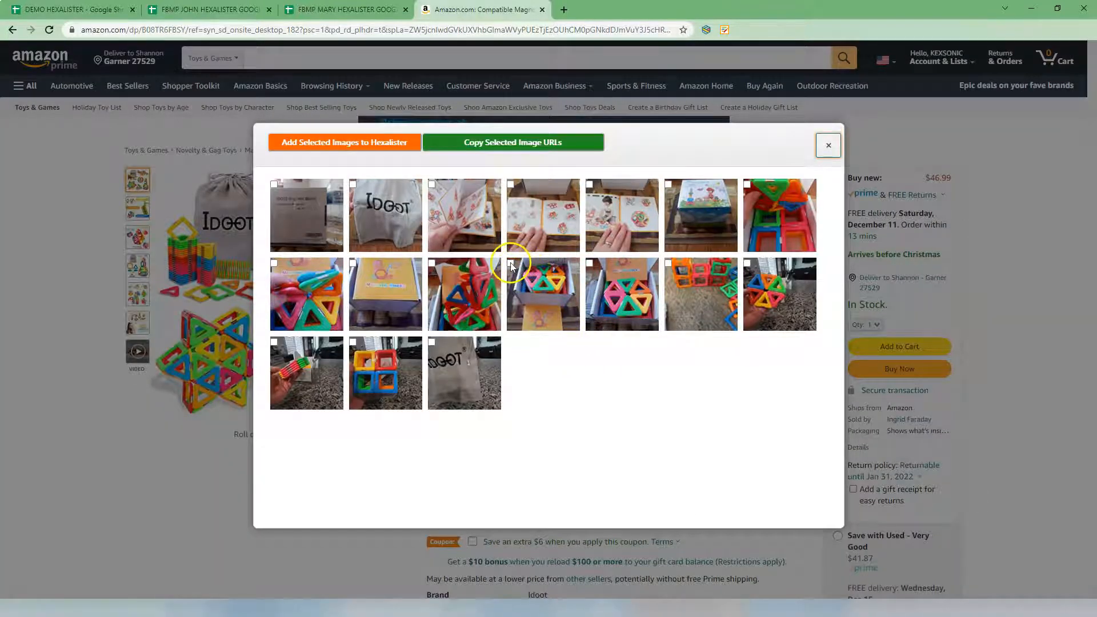
left_click(521, 272)
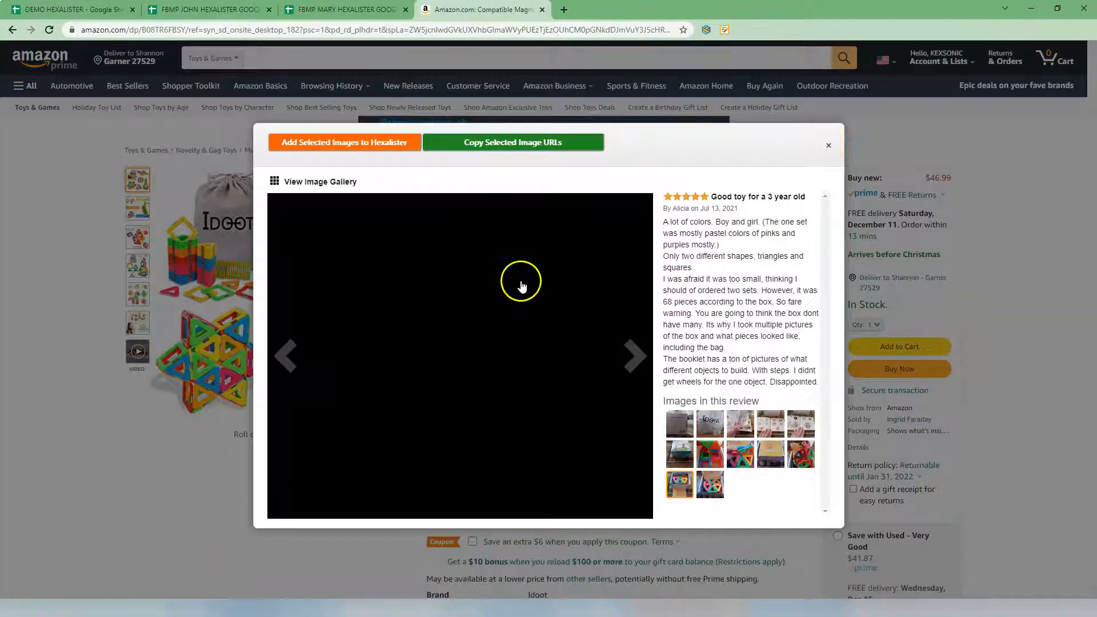
left_click(281, 181)
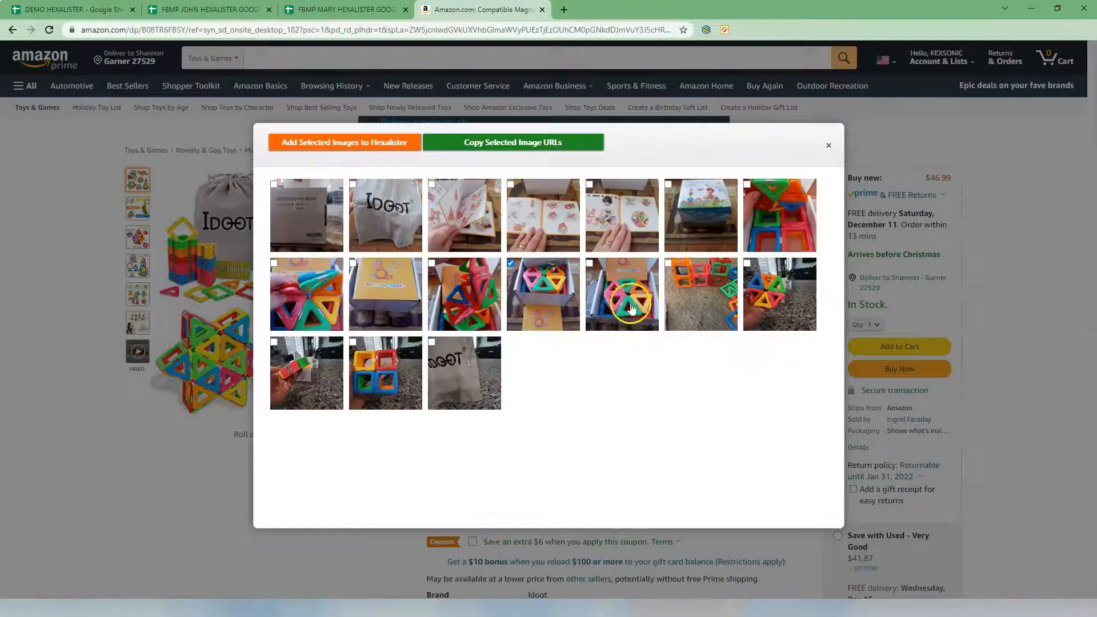
left_click(271, 262)
left_click(275, 182)
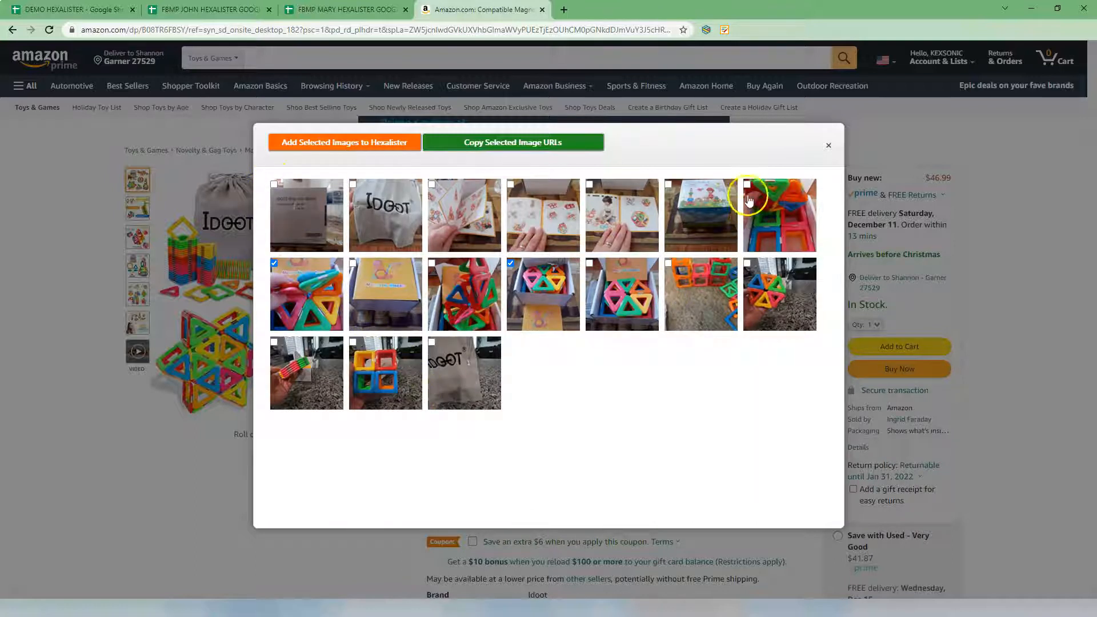
left_click(670, 190)
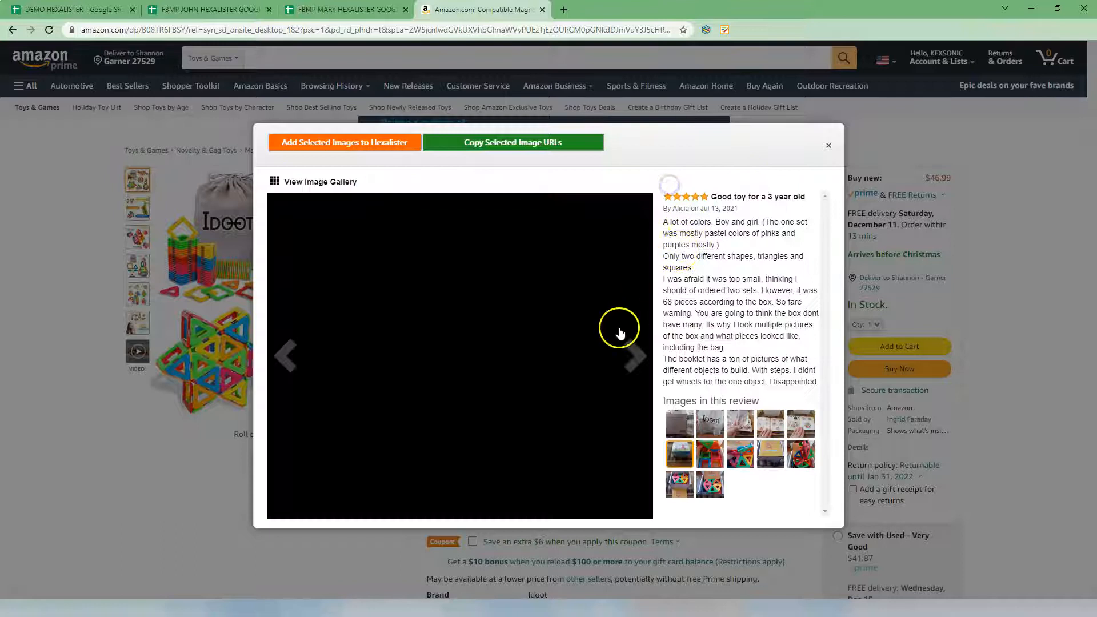
left_click(276, 183)
left_click(346, 145)
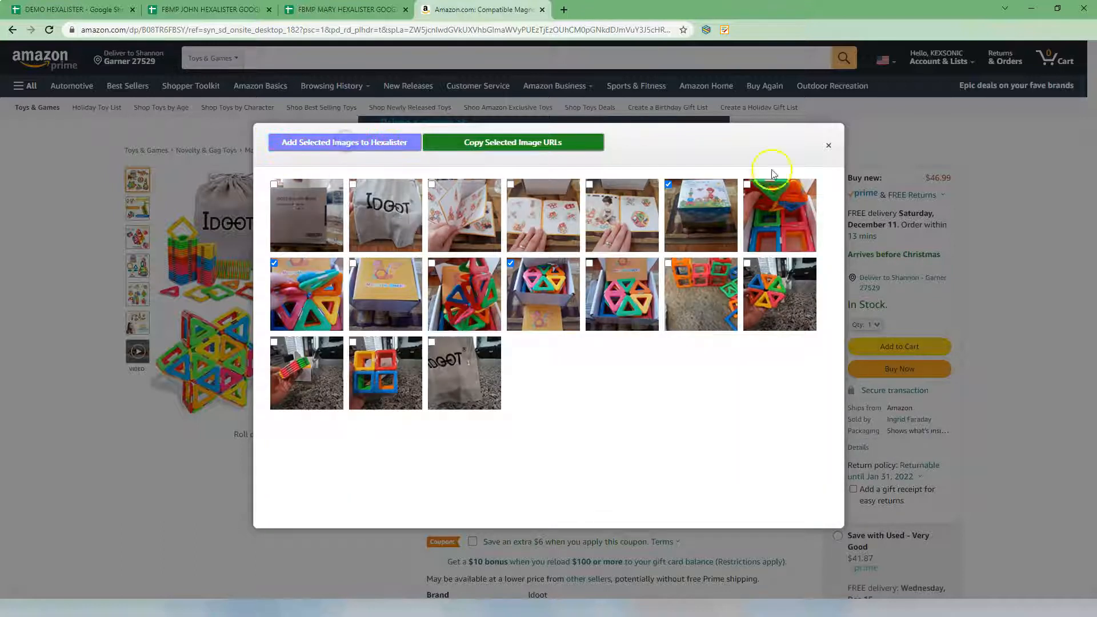
left_click(829, 145)
Add the Idoot product to HexaLister and check its row in the DEMO HEXALISTER sheet
left_click(485, 322)
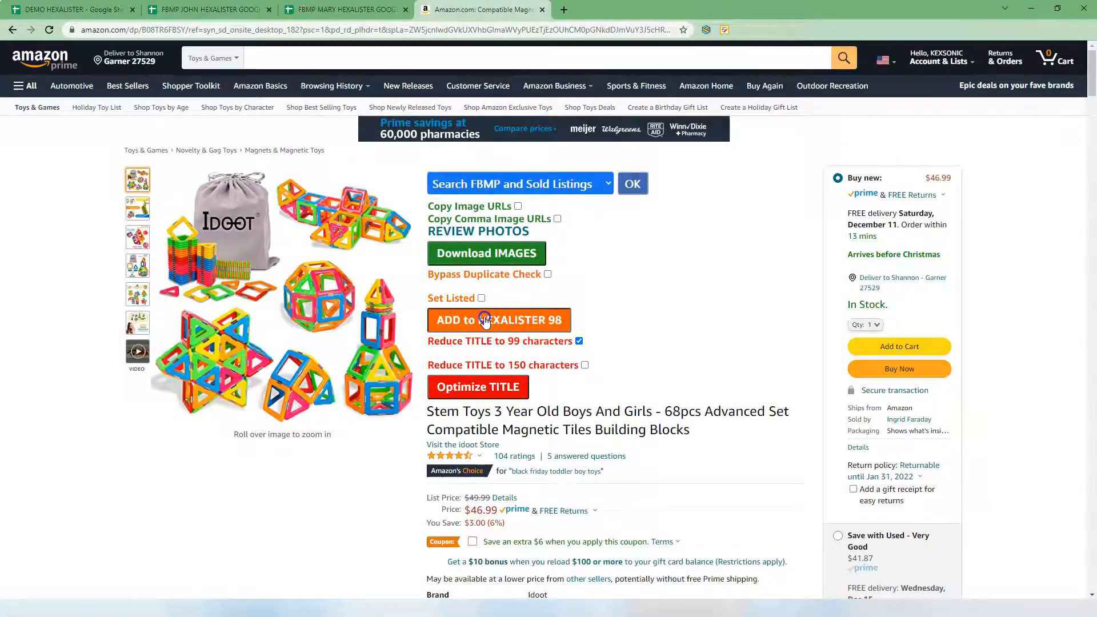
left_click(71, 10)
left_click(22, 365)
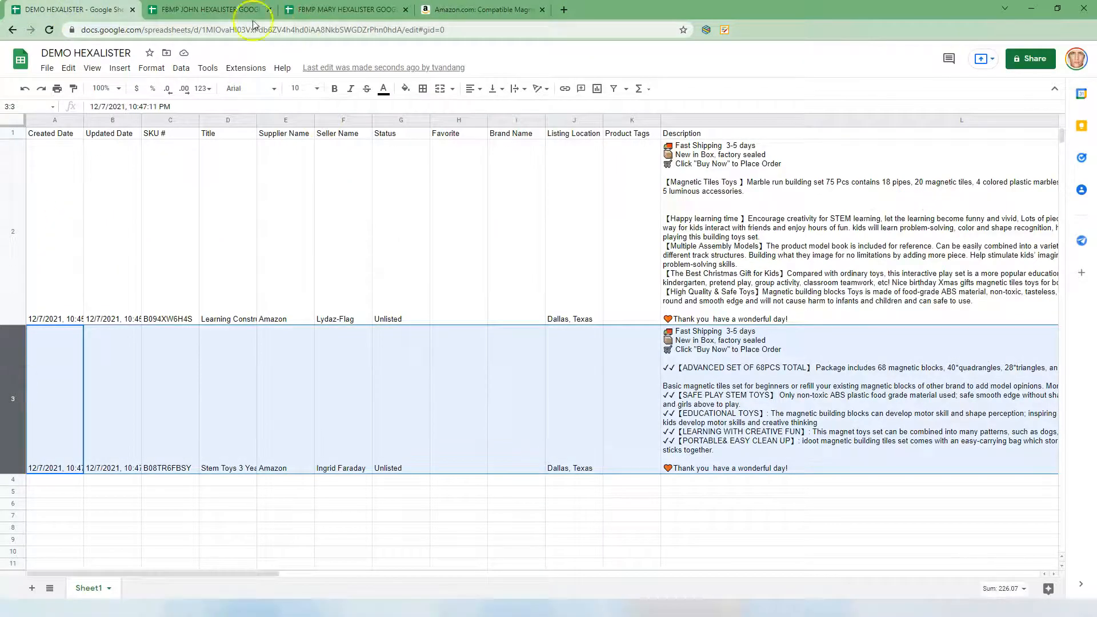
View the Idoot listing's photo in HexaLister, and clear the SKU search to list all Unlisted items
left_click(707, 30)
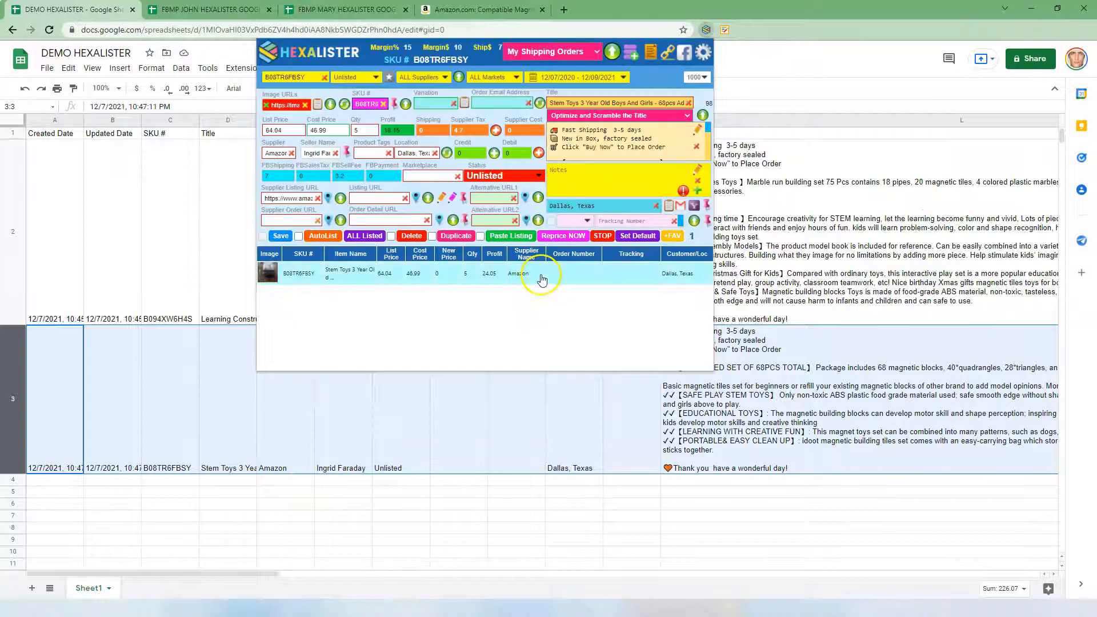
left_click(268, 274)
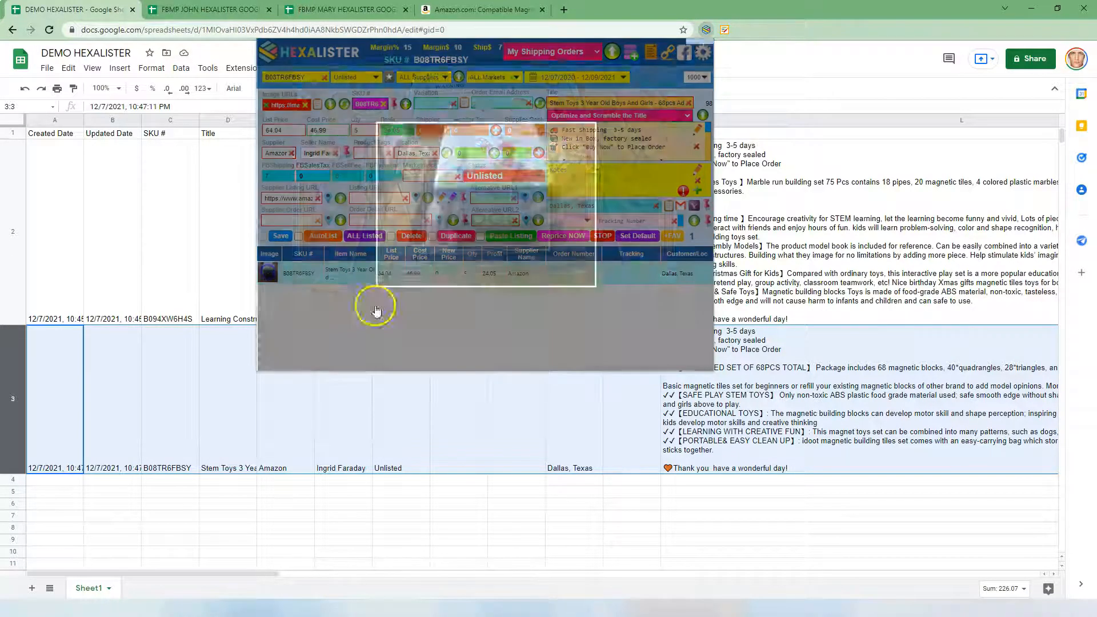
left_click(696, 51)
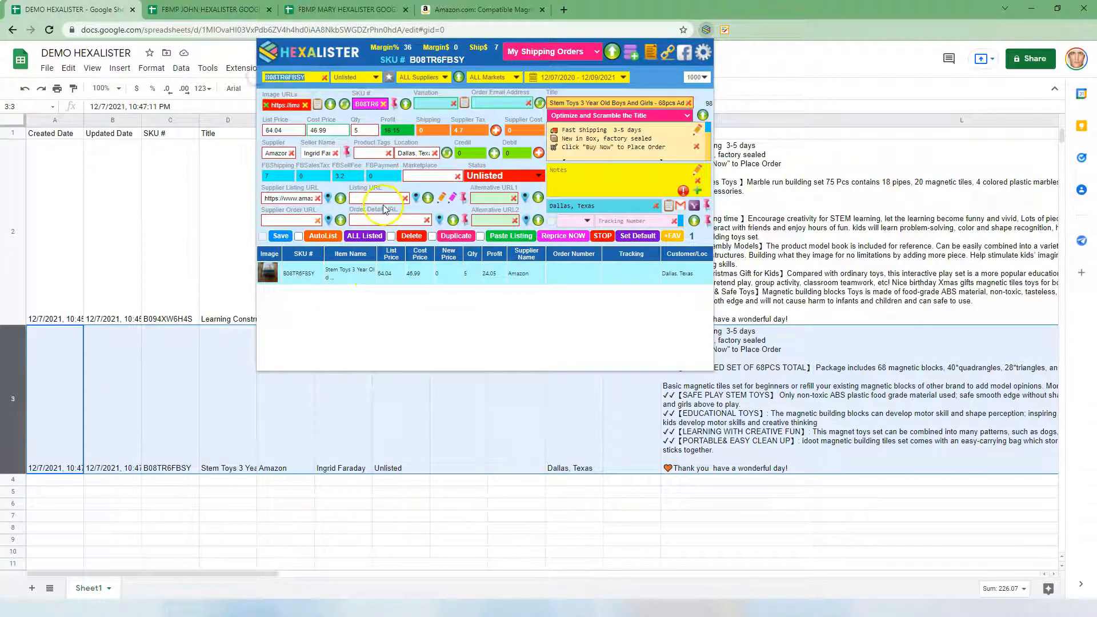
left_click(325, 77)
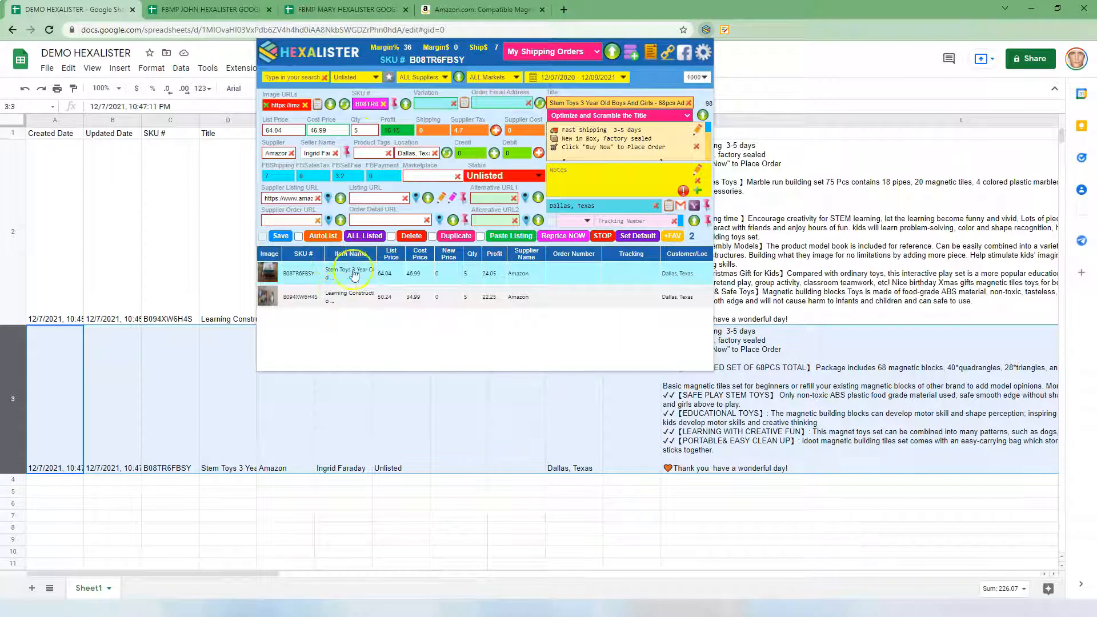
left_click(362, 80)
left_click(362, 79)
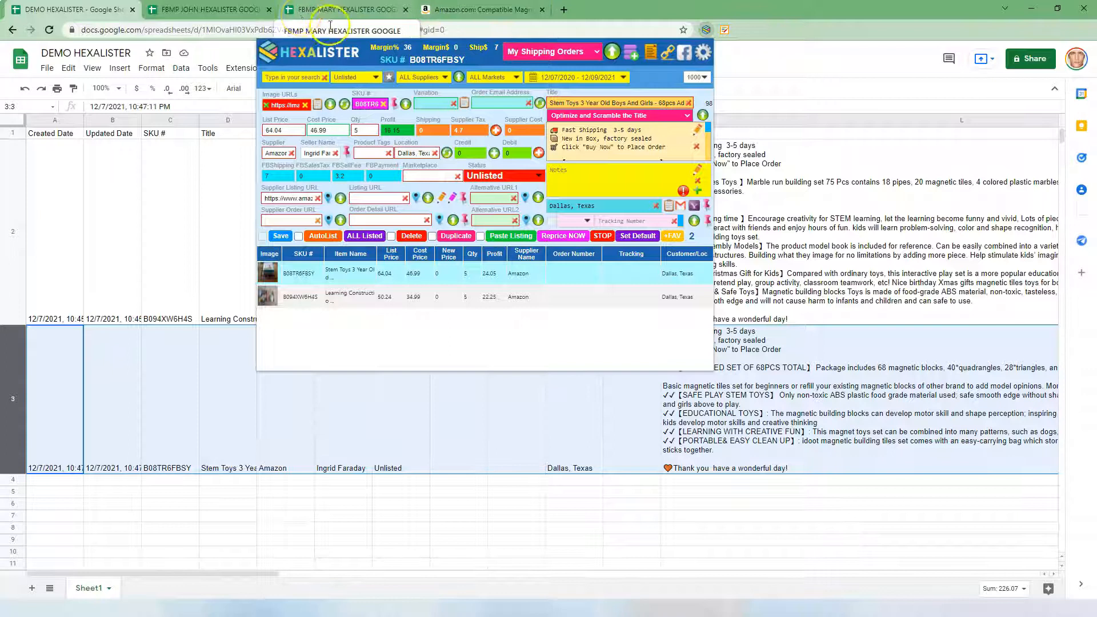
Connect HexaLister to the FBMP JOHN HEXALISTER GOOGLE SHEET template and save the default settings
left_click(707, 53)
left_click(496, 76)
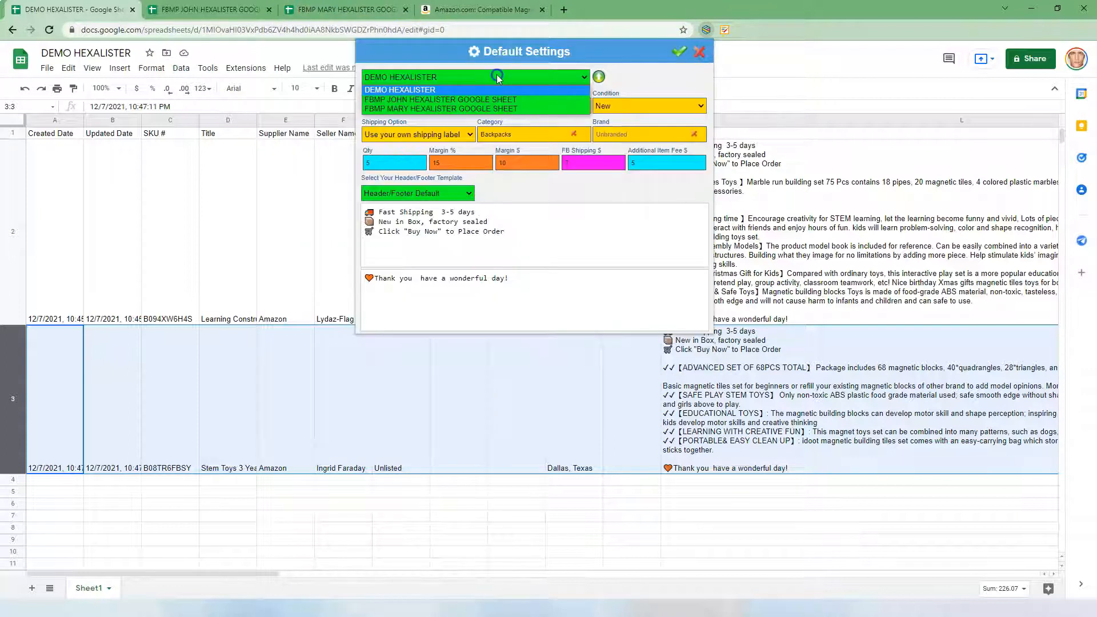
left_click(479, 100)
left_click(514, 215)
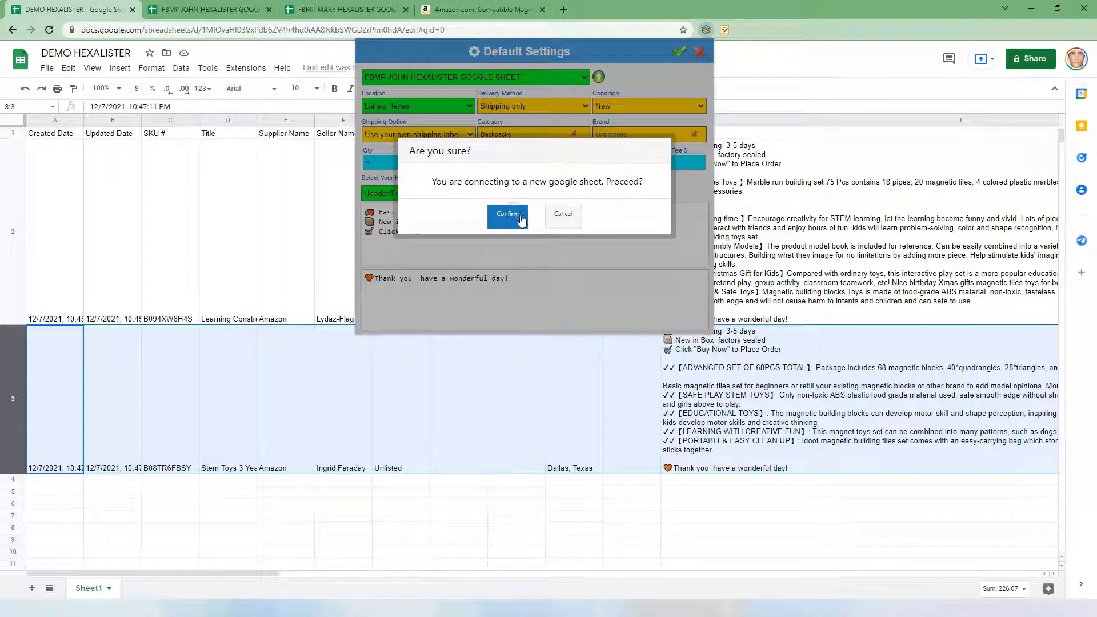
left_click(532, 219)
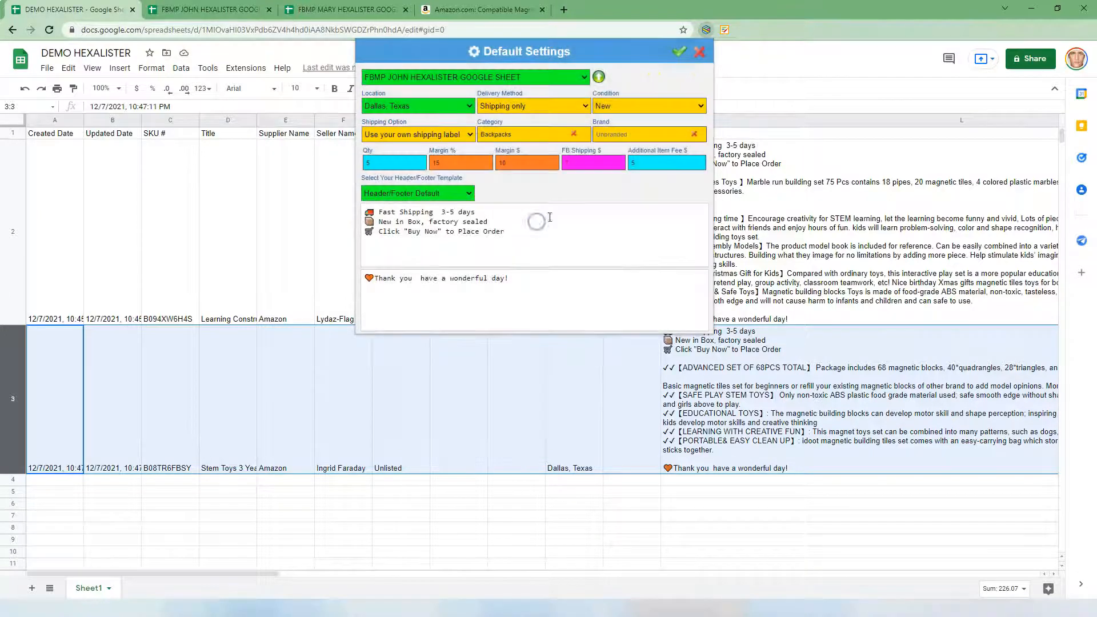
left_click(679, 51)
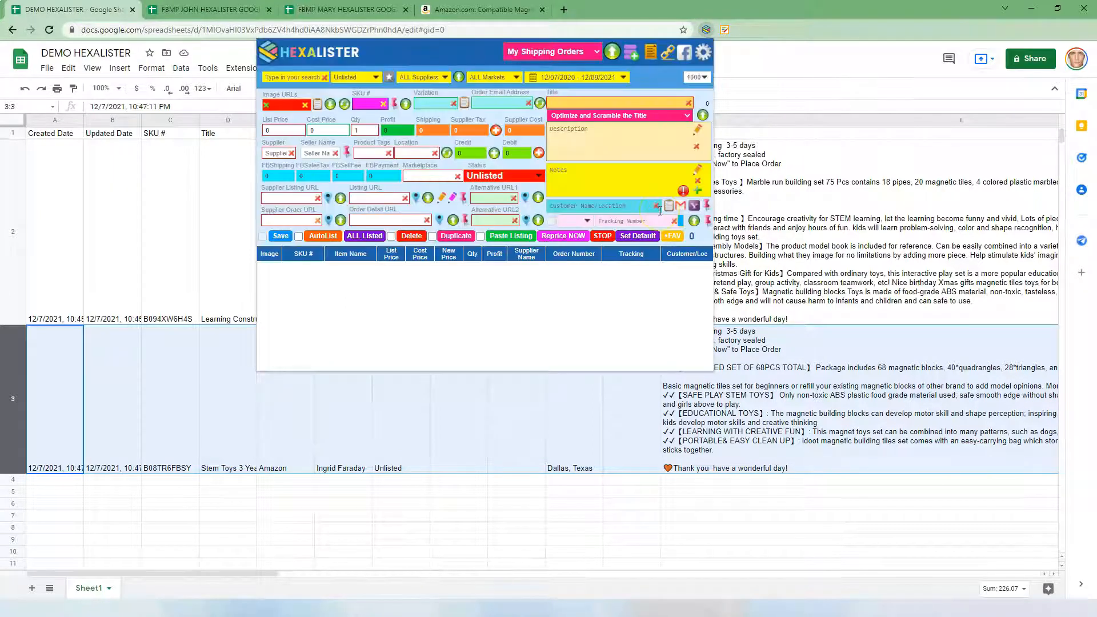
Copy all the data in the DEMO HEXALISTER sheet, including the header row
left_click(219, 12)
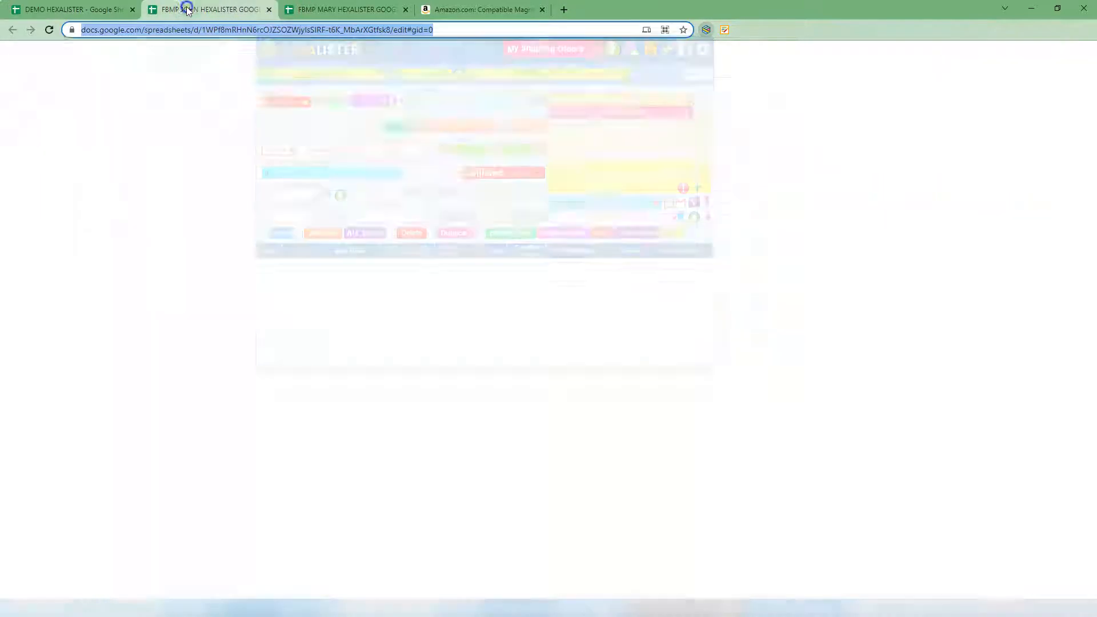
left_click(86, 7)
key("ctrl+a")
right_click(198, 190)
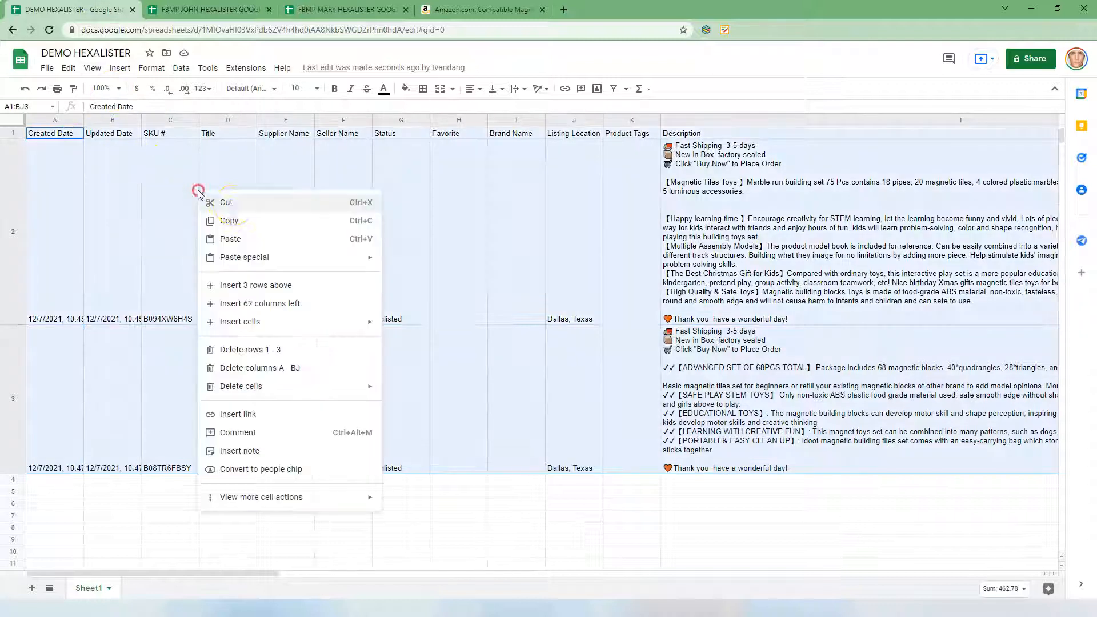
left_click(239, 225)
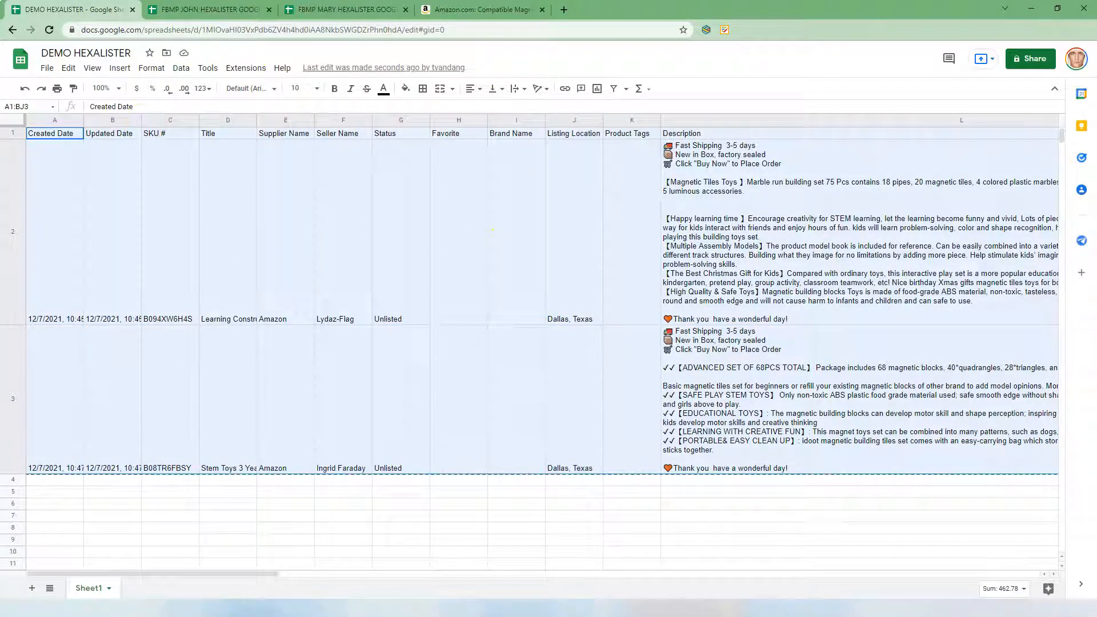
Paste the copied listing data into the FBMP JOHN HEXALISTER GOOGLE SHEET starting at cell A1
left_click(214, 10)
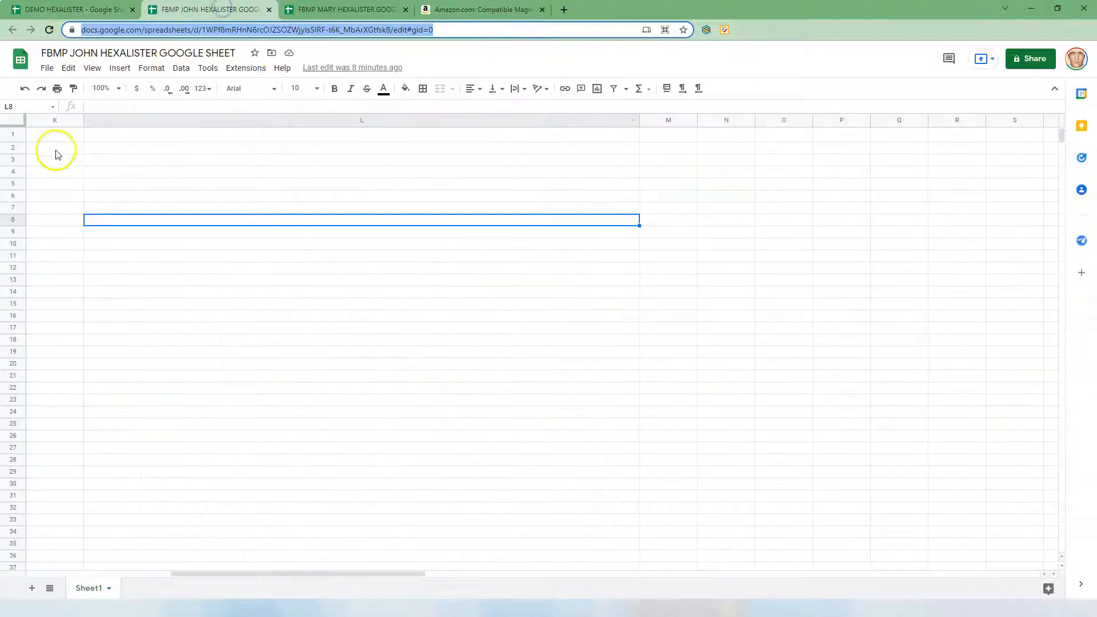
left_click(47, 135)
left_click_drag(85, 172, 18, 172)
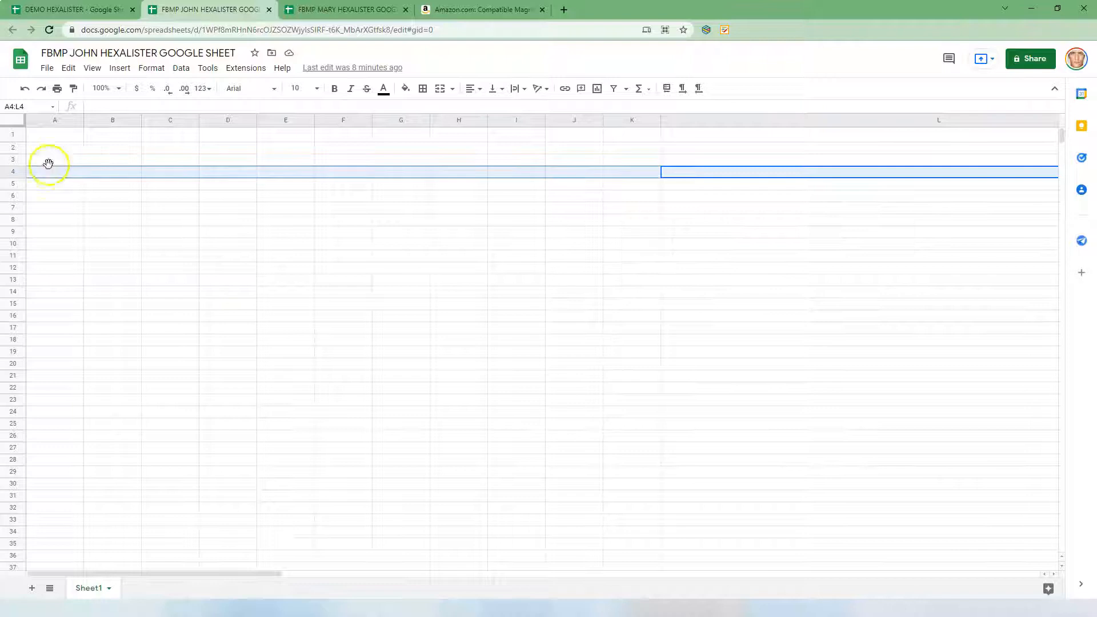
left_click(65, 135)
right_click(41, 135)
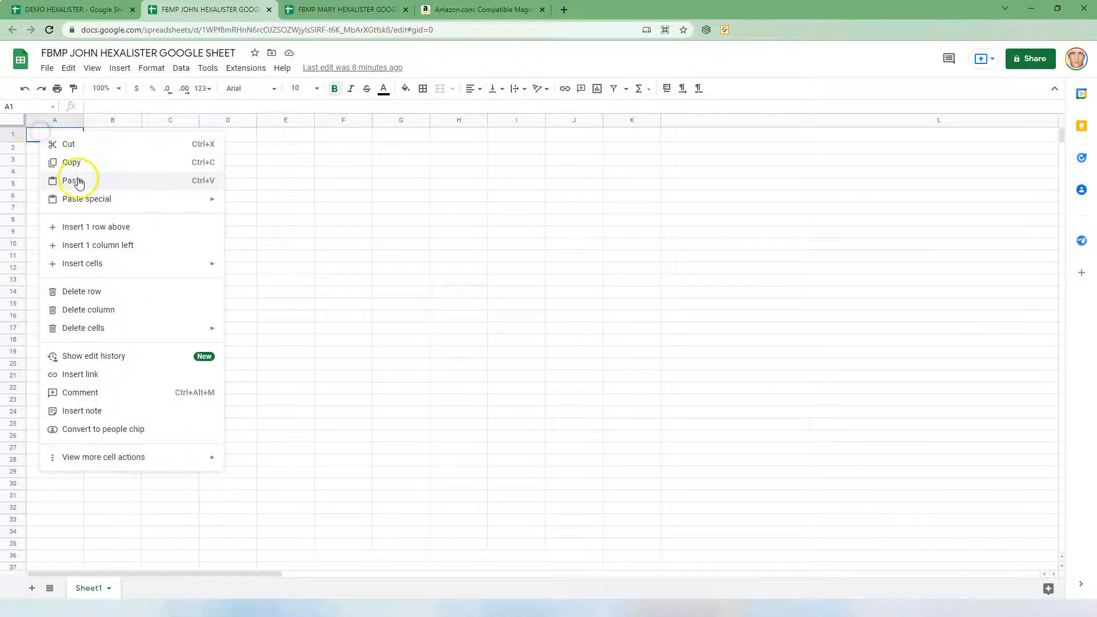
left_click(74, 179)
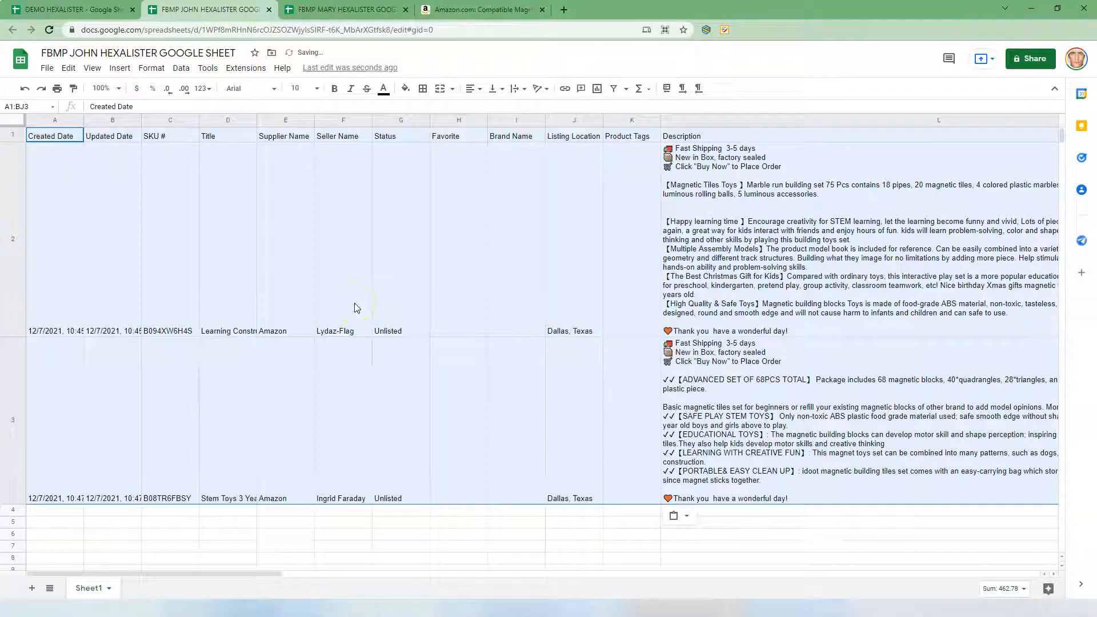
Reload HexaLister's listings from the FBMP JOHN sheet, view both listings' photos and open the Stem Toys listing
left_click(711, 30)
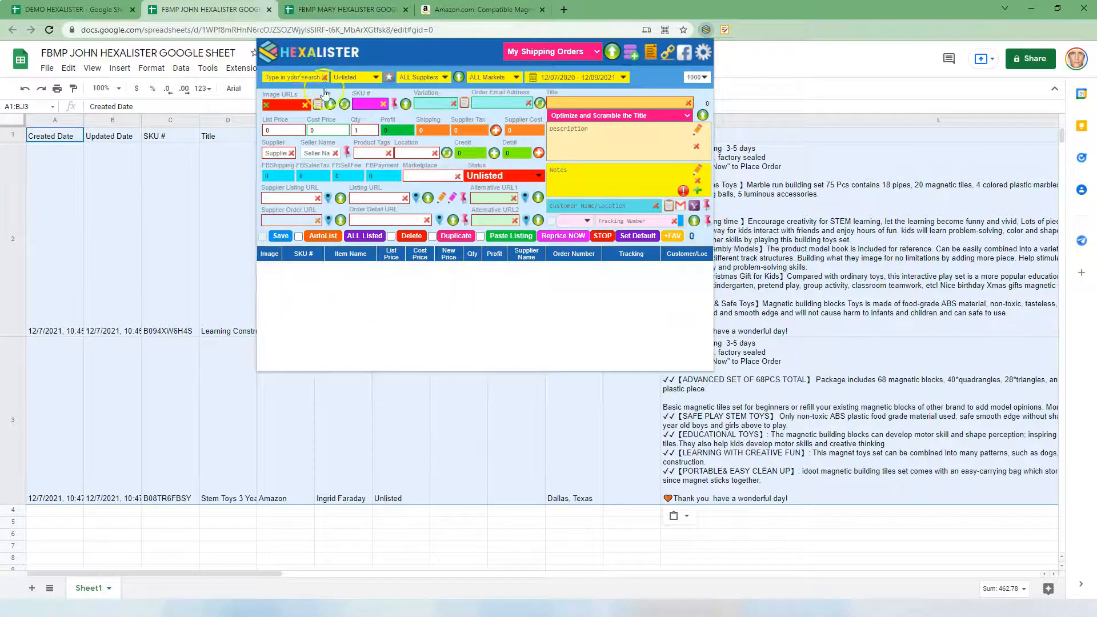
left_click(284, 54)
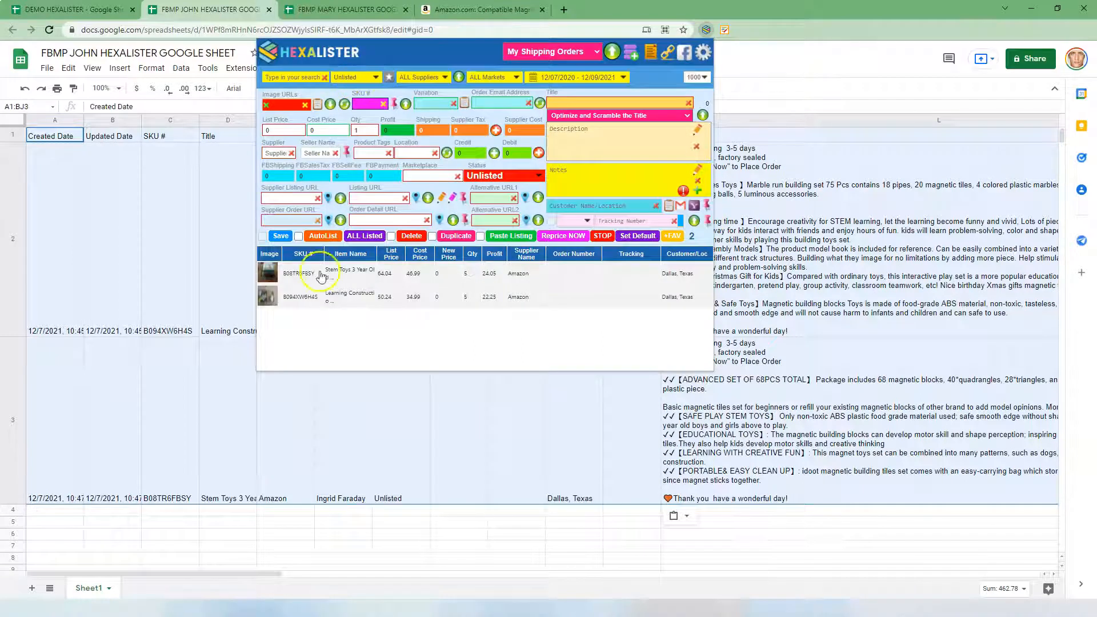
left_click(265, 275)
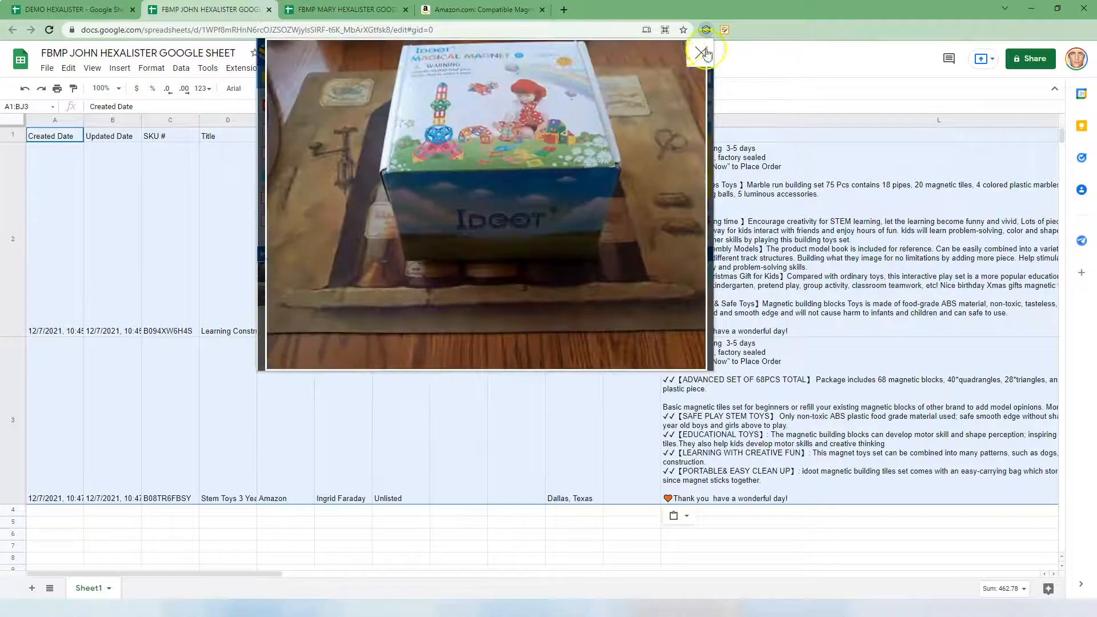
left_click(705, 49)
left_click(267, 296)
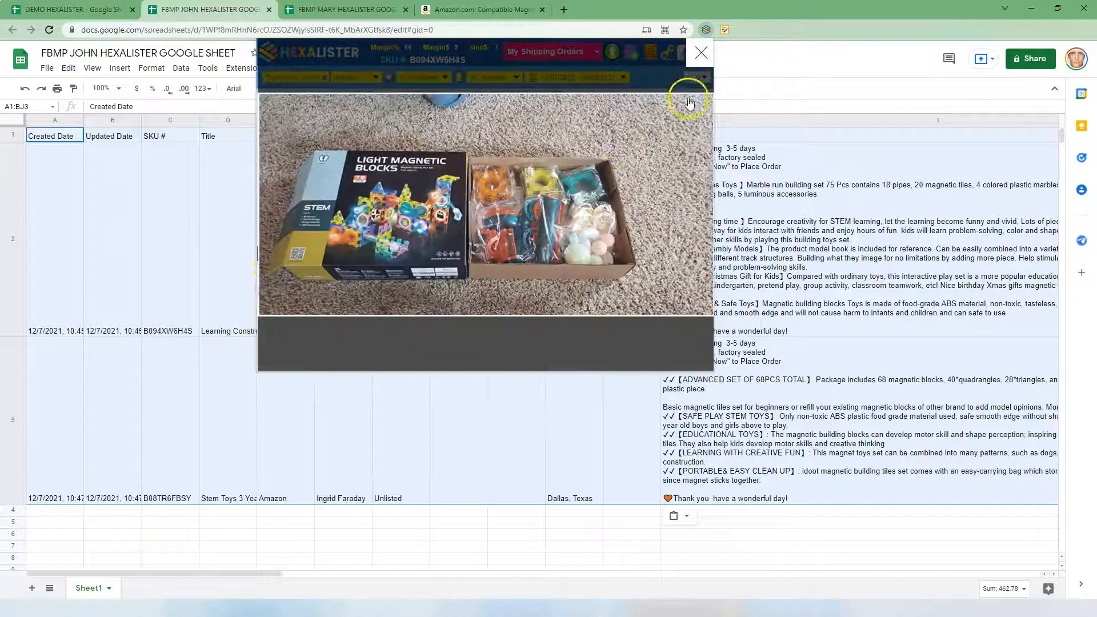
left_click(701, 52)
left_click(360, 273)
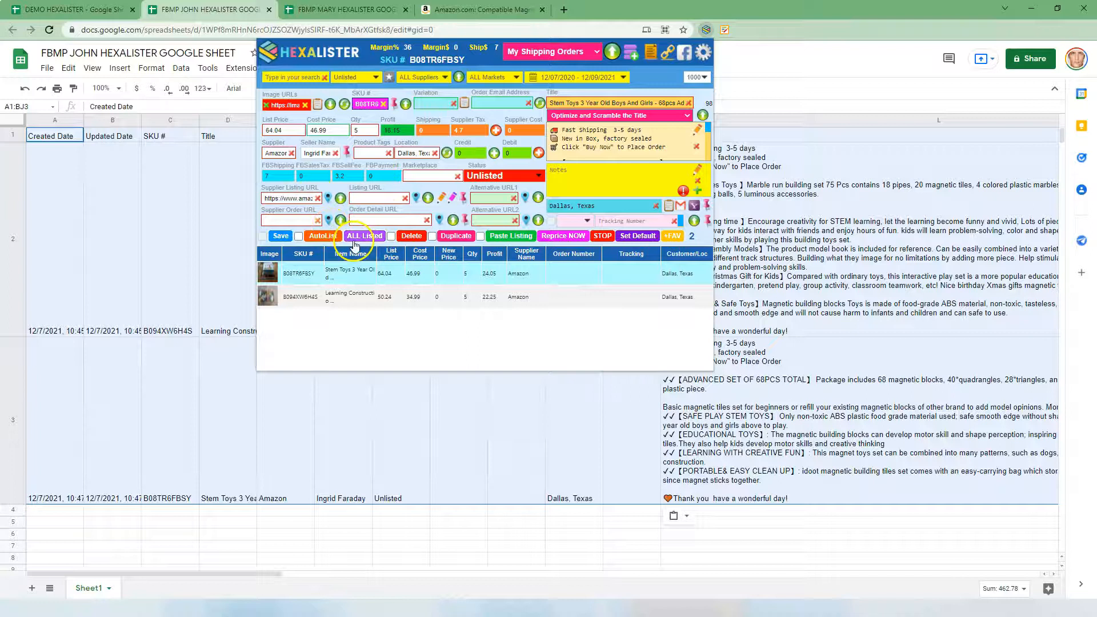
Compare the listing rows in the DEMO HEXALISTER sheet with those in the FBMP JOHN HEXALISTER GOOGLE SHEET
left_click(86, 10)
left_click(23, 199)
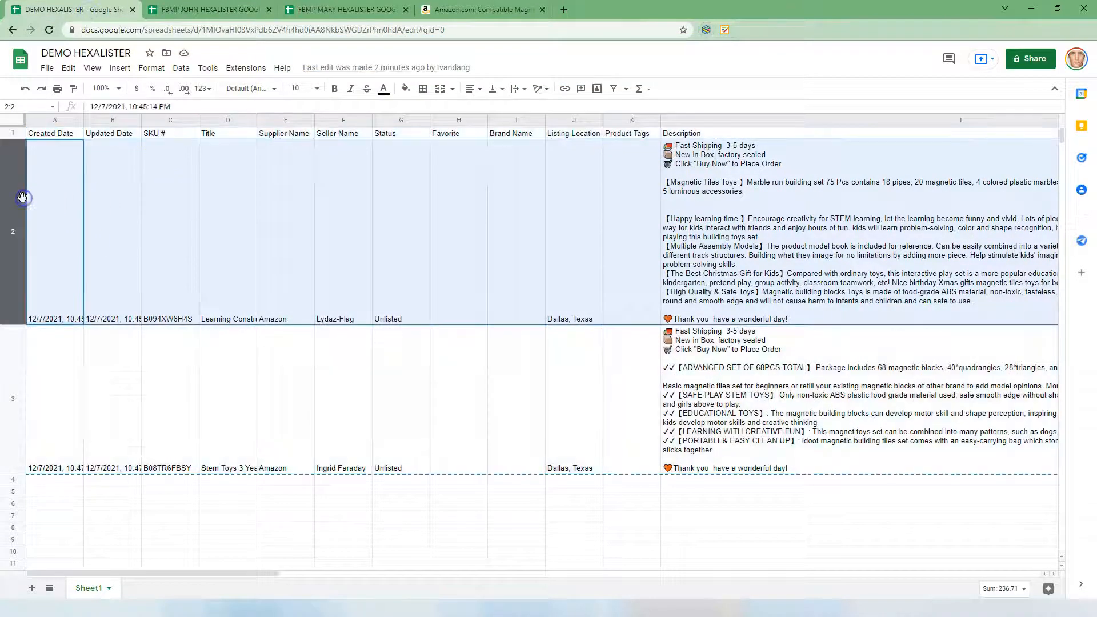
left_click(193, 11)
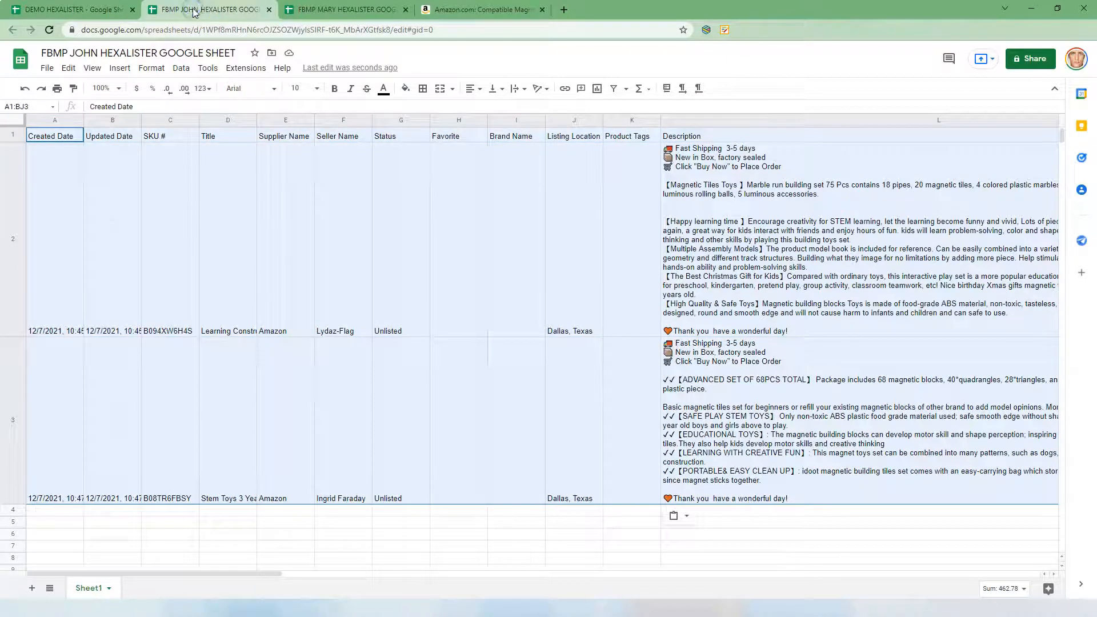
left_click(392, 372)
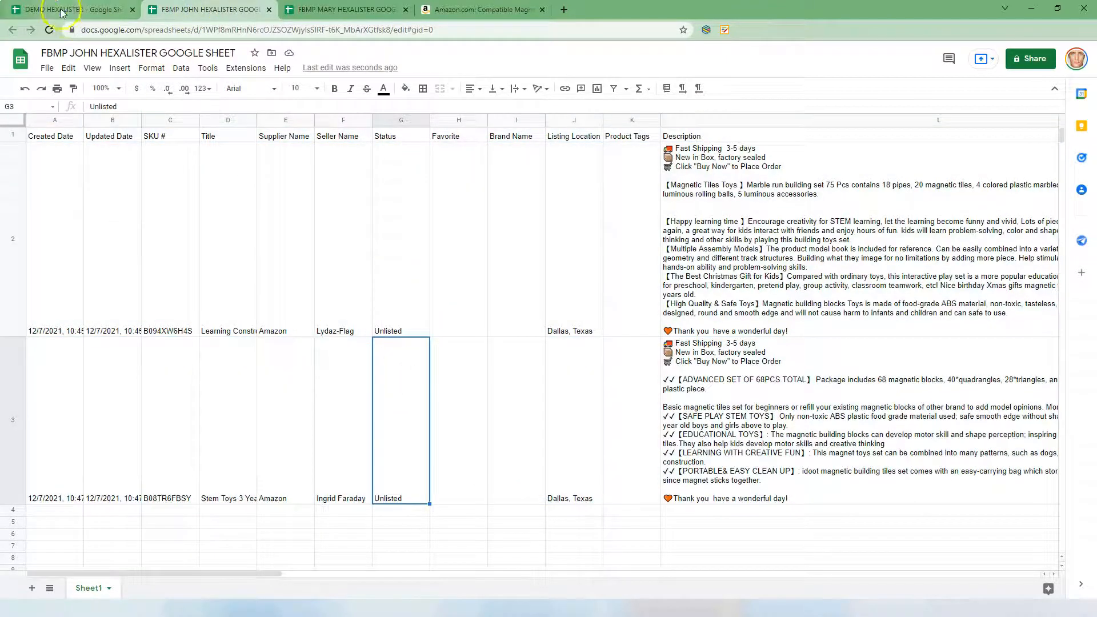
Examine the Status values of both listing rows in the DEMO HEXALISTER sheet
left_click(106, 10)
left_click(75, 340)
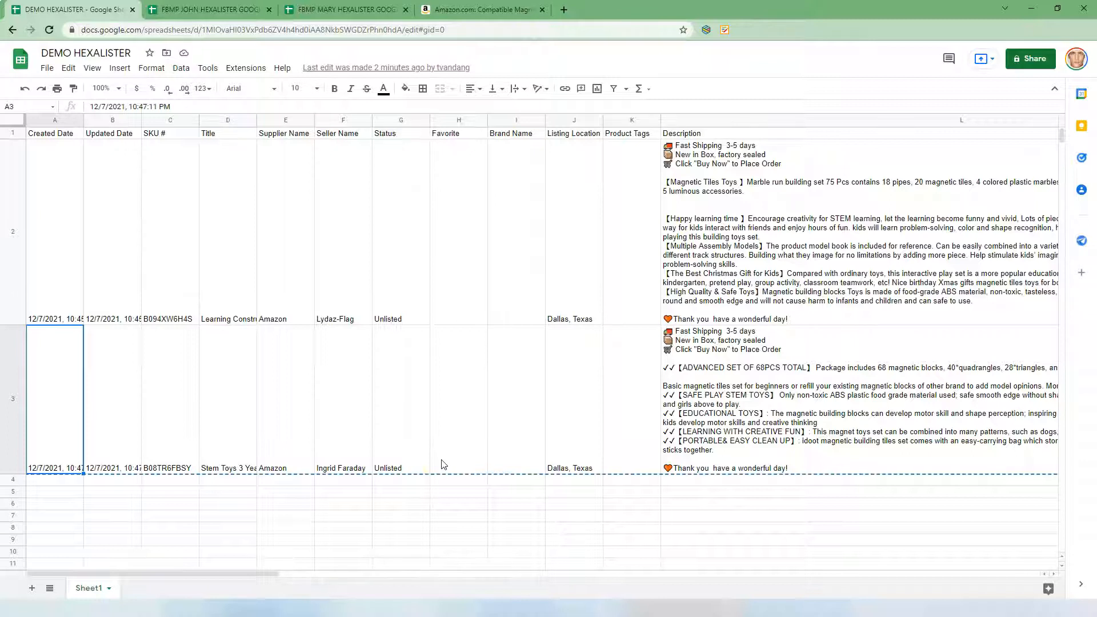
left_click(418, 303)
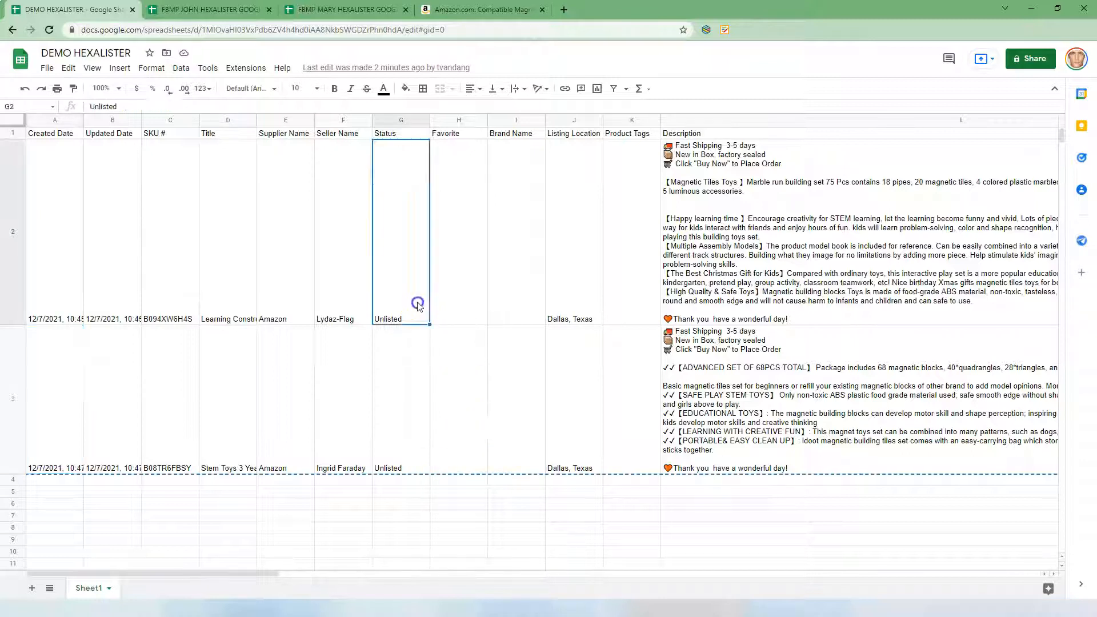
left_click(20, 235)
left_click(410, 209)
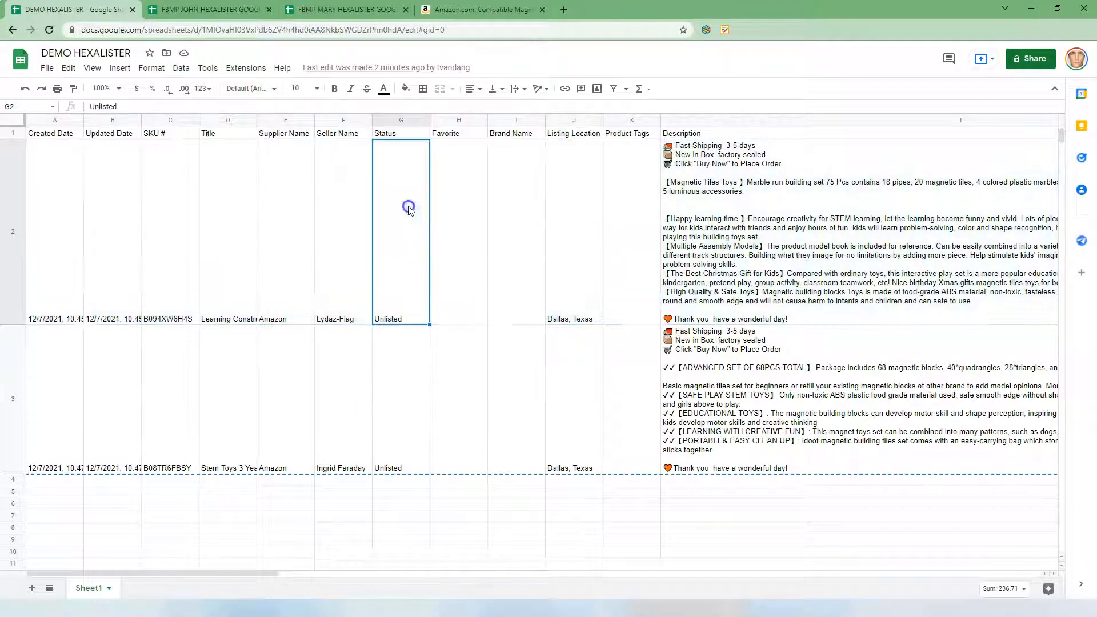
left_click(398, 389)
left_click(402, 297)
left_click(400, 386)
left_click(415, 246)
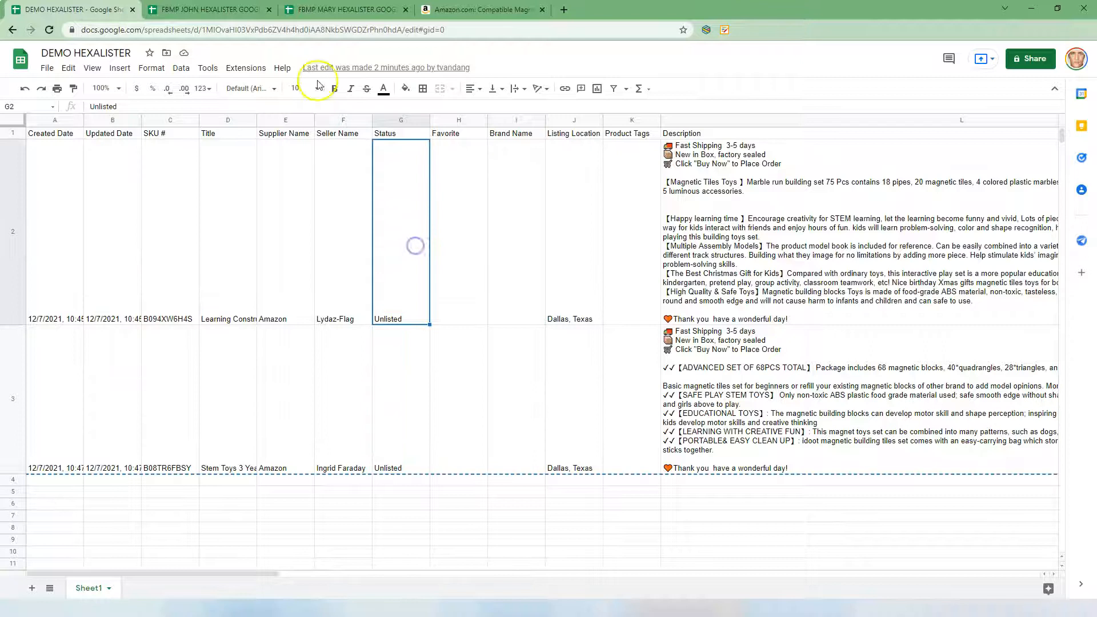
Check the FBMP JOHN sheet's Status cells and rows against the DEMO HEXALISTER rows, and view the listings in HexaLister
left_click(195, 9)
left_click(412, 281)
left_click(406, 403)
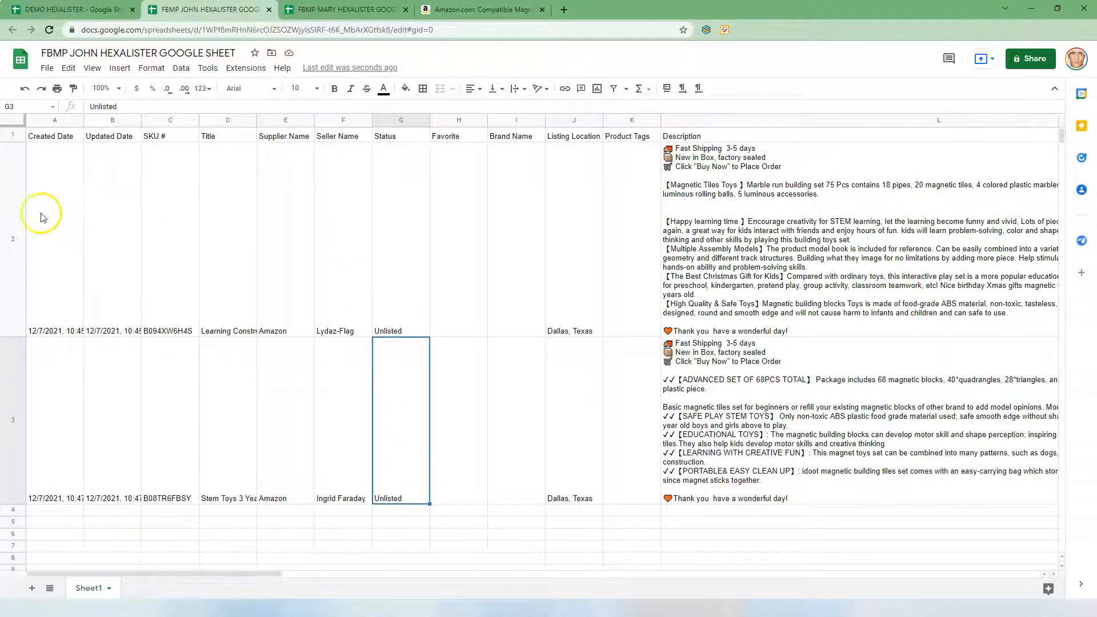
left_click(88, 10)
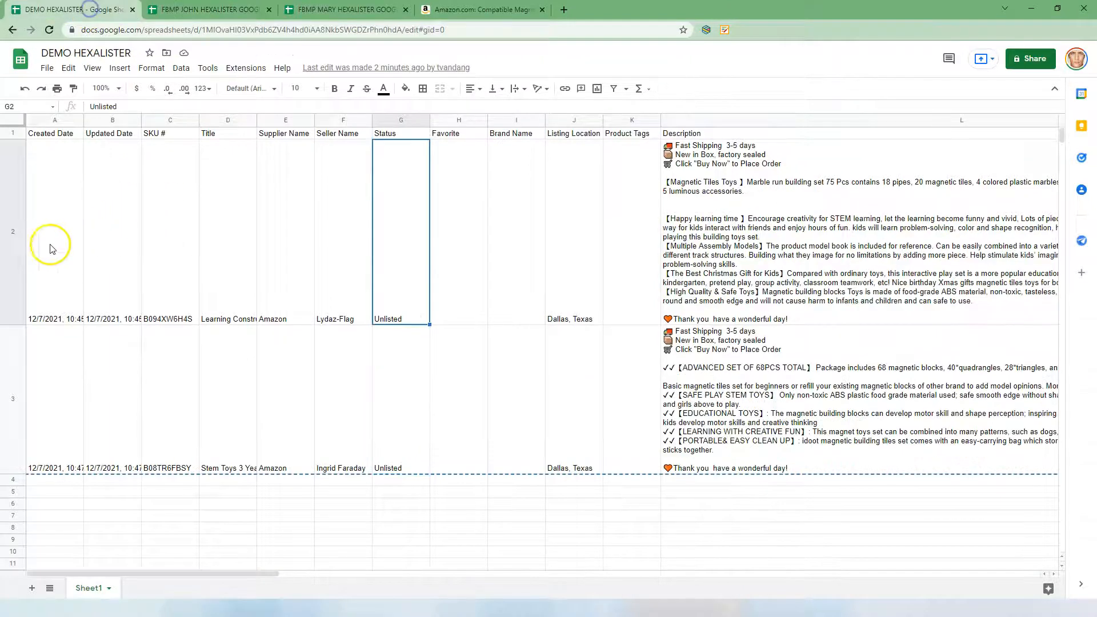
left_click_drag(12, 223, 12, 378)
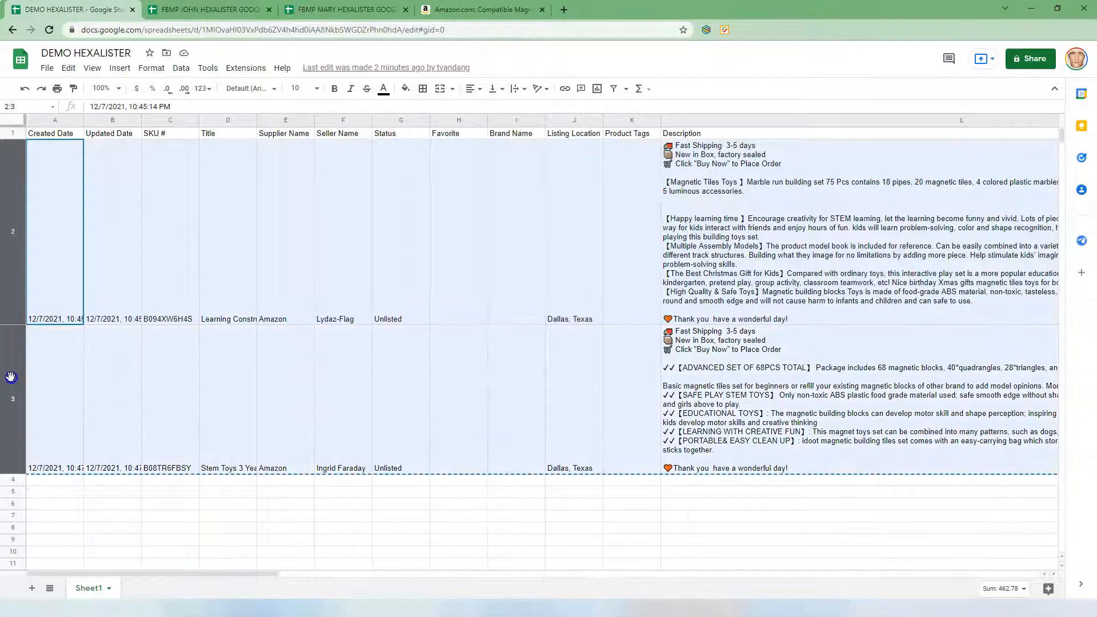
left_click(190, 11)
left_click(11, 207)
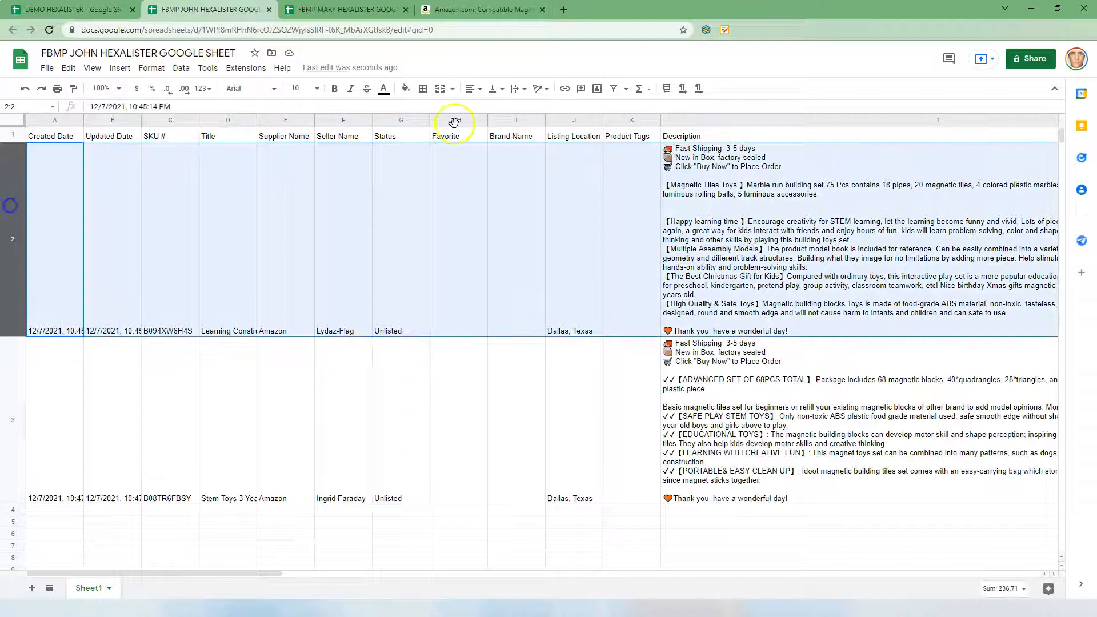
left_click(710, 30)
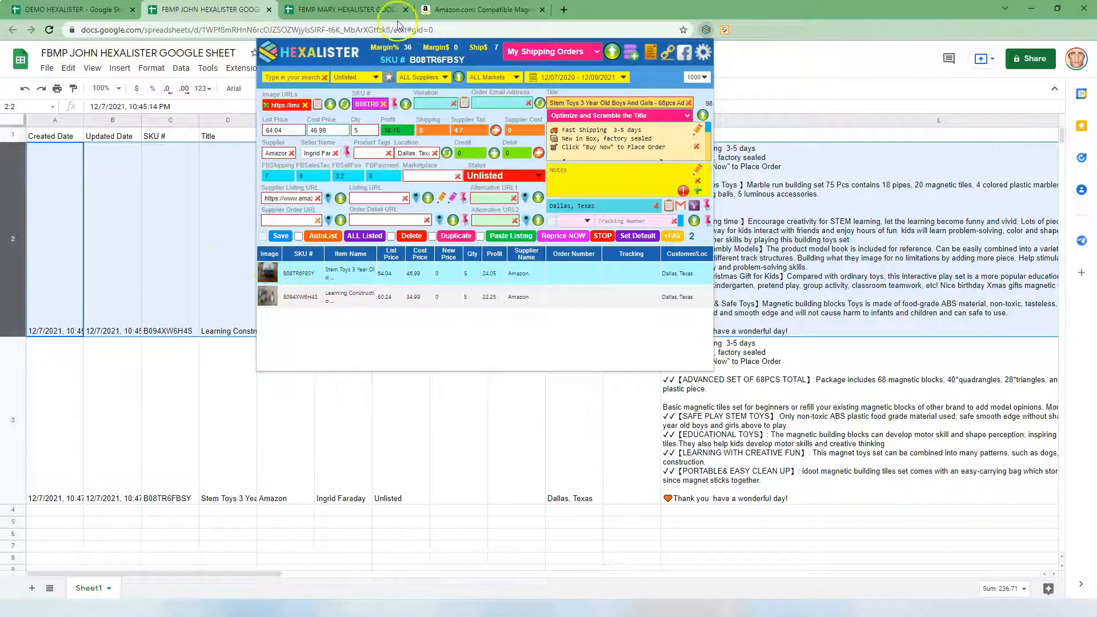
Link HexaLister to the FBMP MARY HEXALISTER GOOGLE SHEET from the Amazon product page and save the default settings
left_click(347, 10)
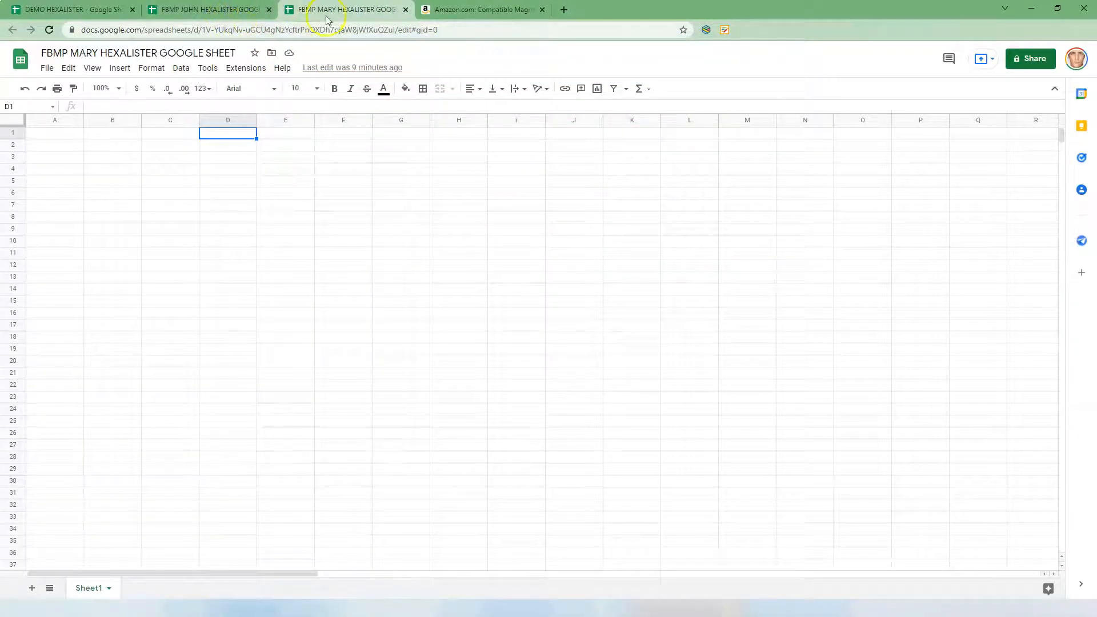
left_click(478, 9)
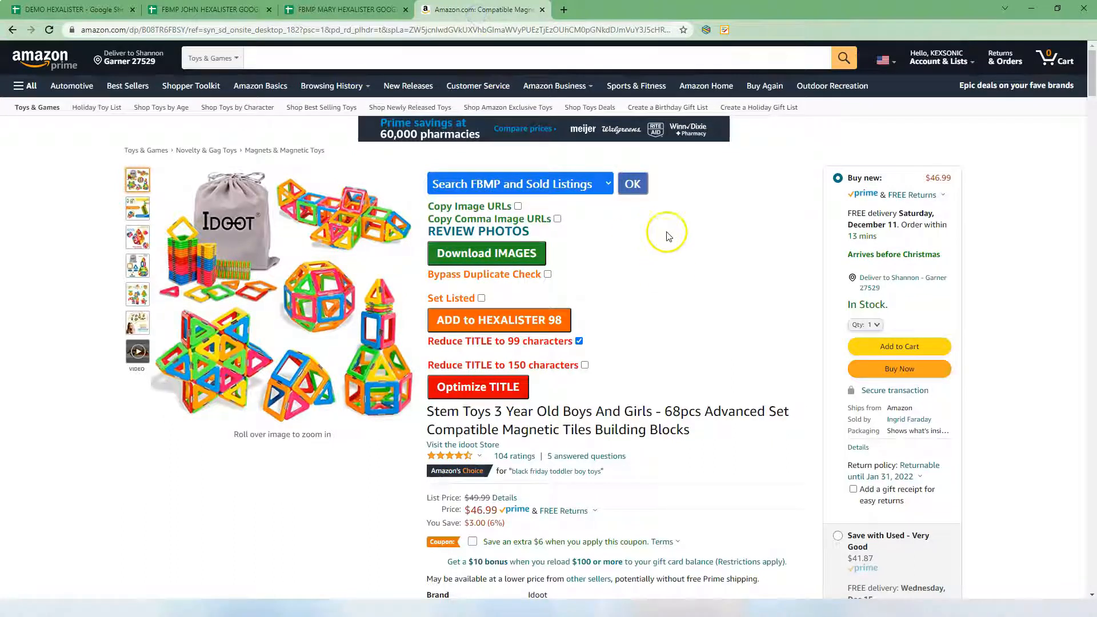
left_click(707, 31)
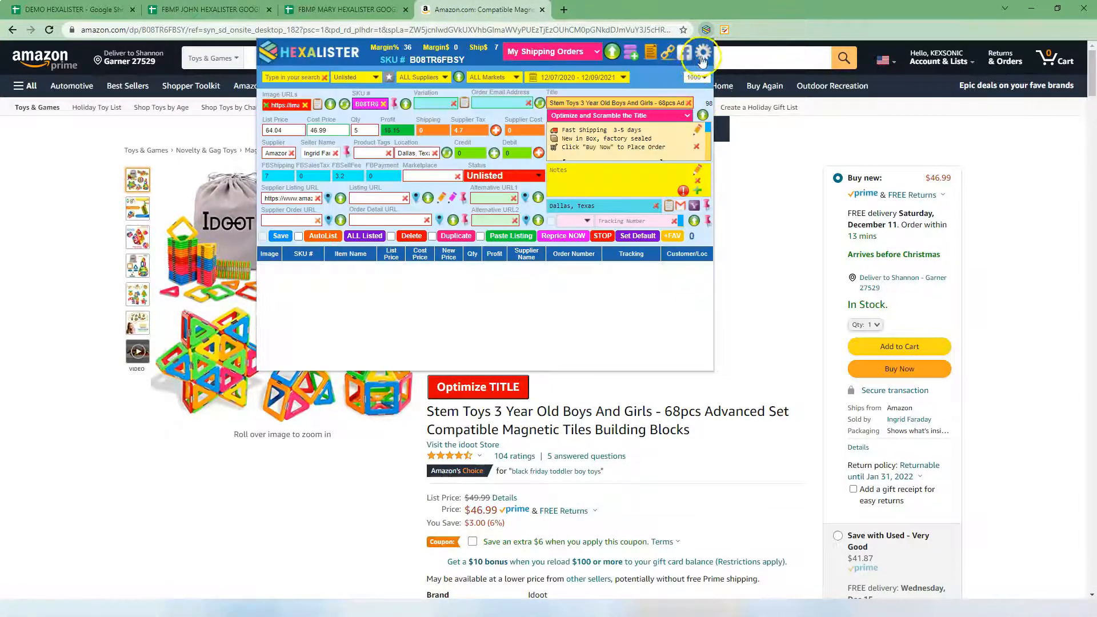
left_click(704, 56)
left_click(533, 73)
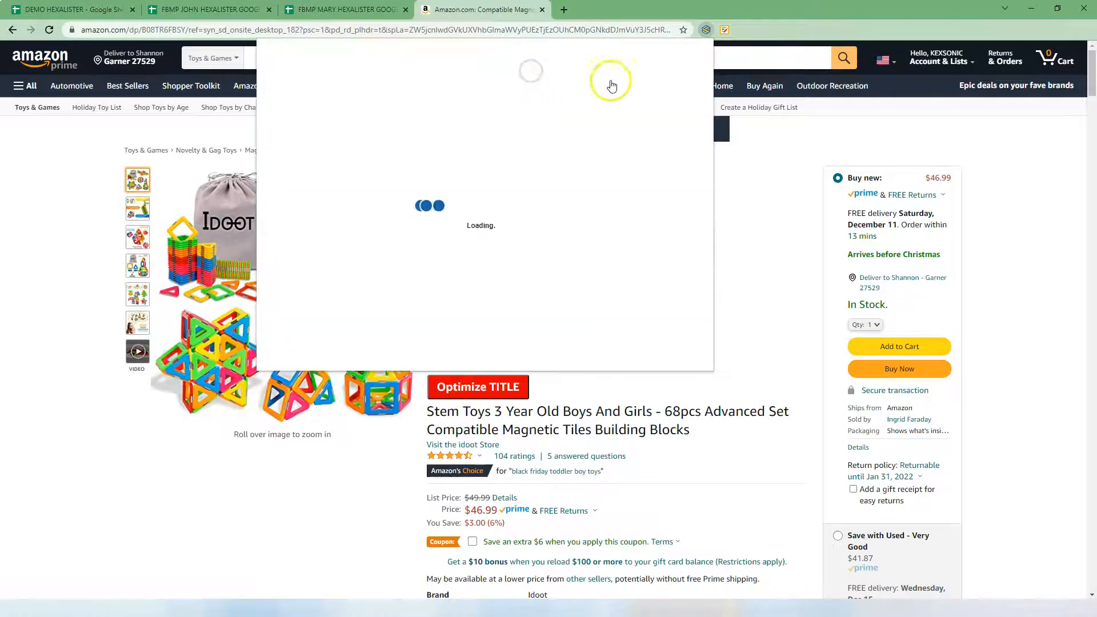
left_click(704, 55)
left_click(583, 76)
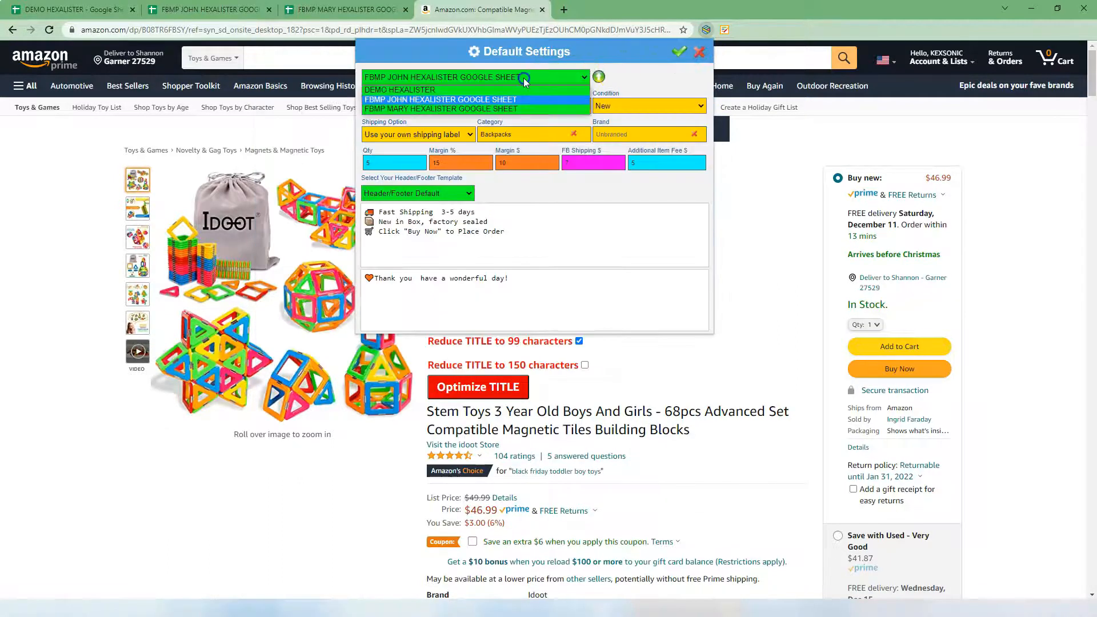
left_click(502, 107)
left_click(519, 215)
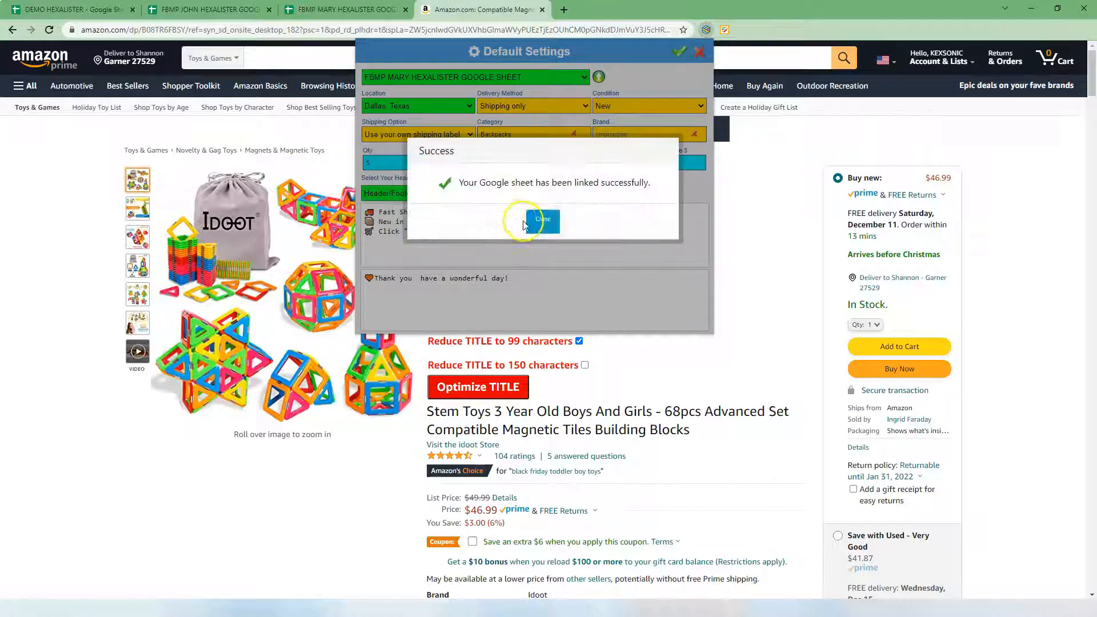
left_click(540, 223)
left_click(680, 51)
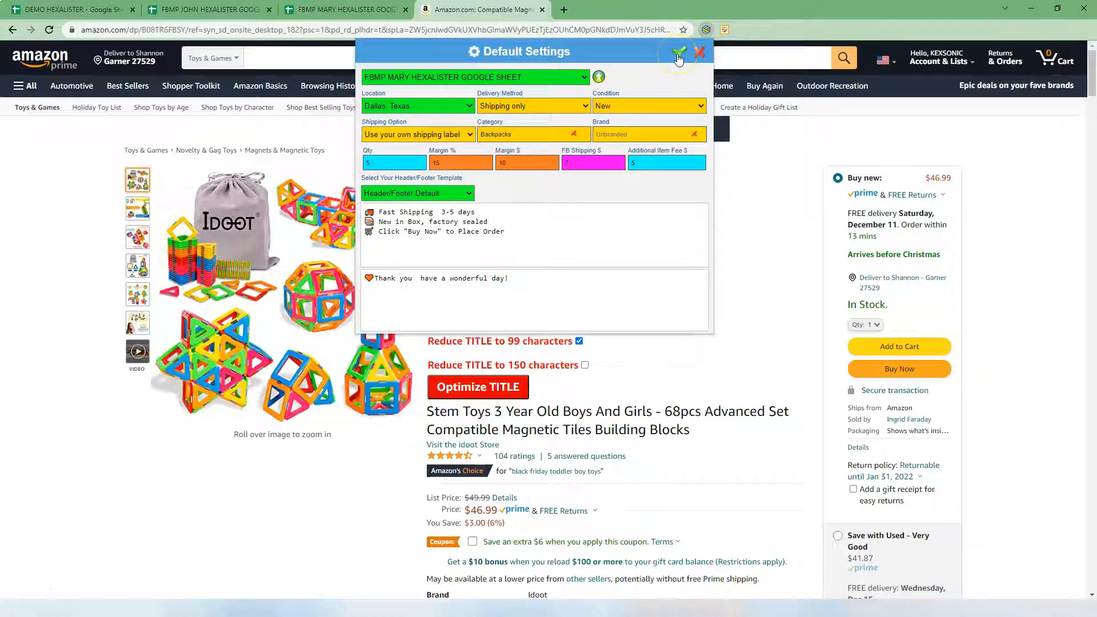
left_click(679, 55)
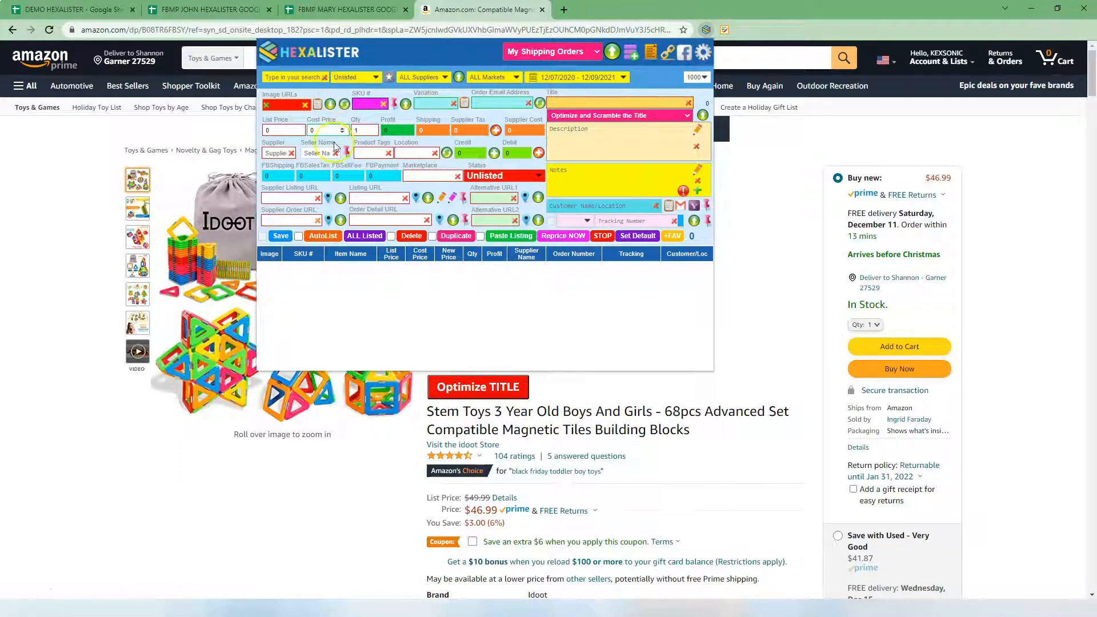
Open the Amazon product page for the Toy Truck Vehicles Cars Carrier Construction Cars set from the related products
left_click(334, 10)
left_click(214, 8)
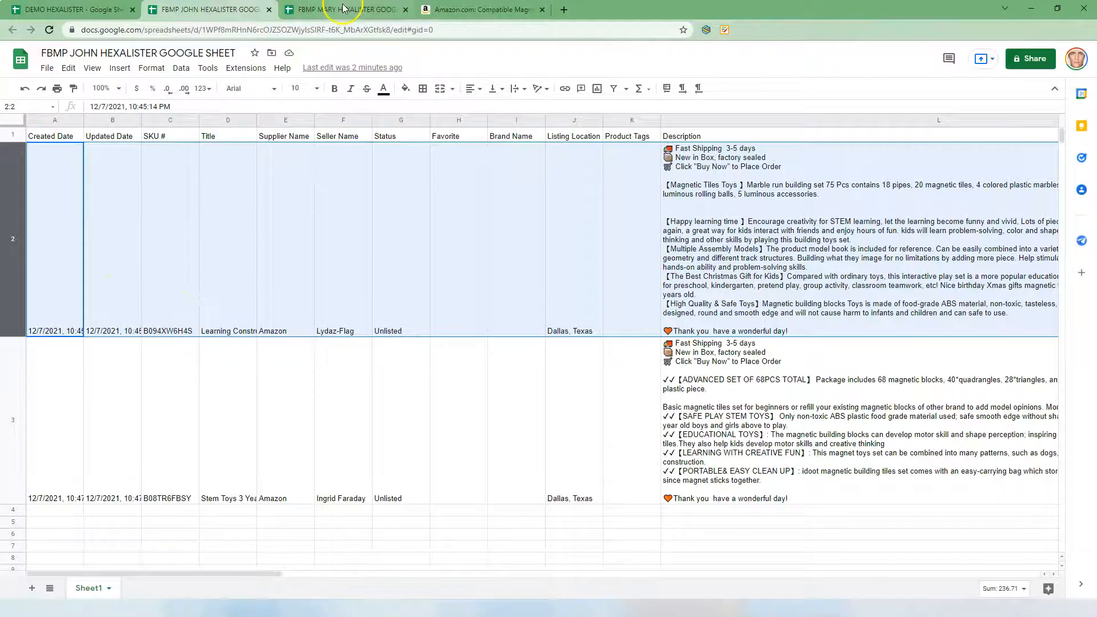
left_click(480, 9)
scroll(629, 297, "down", 15)
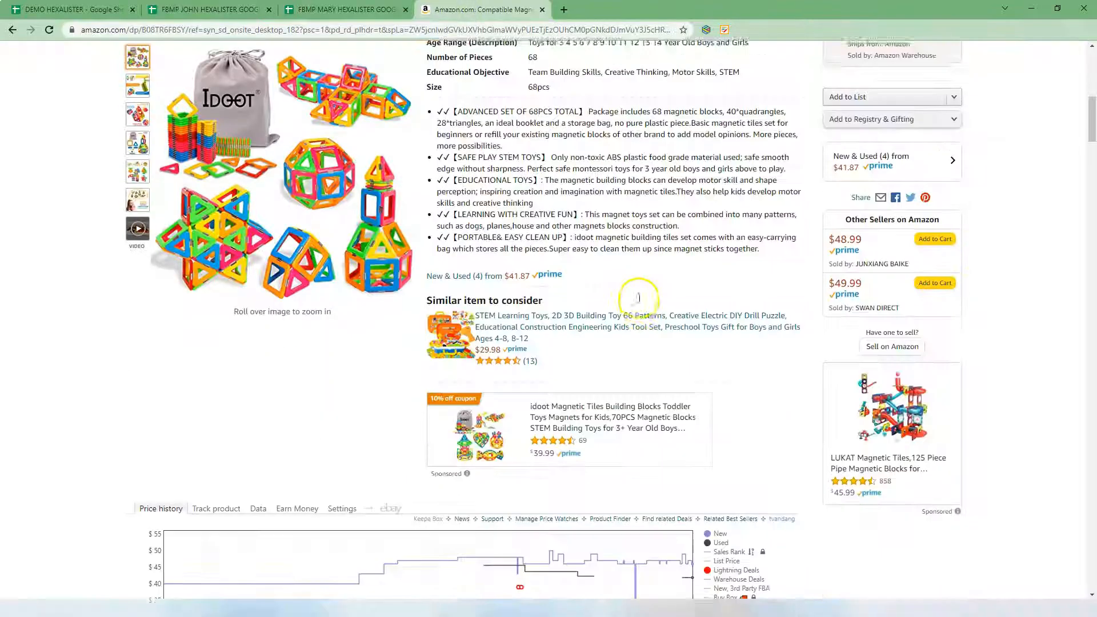
scroll(633, 310, "down", 12)
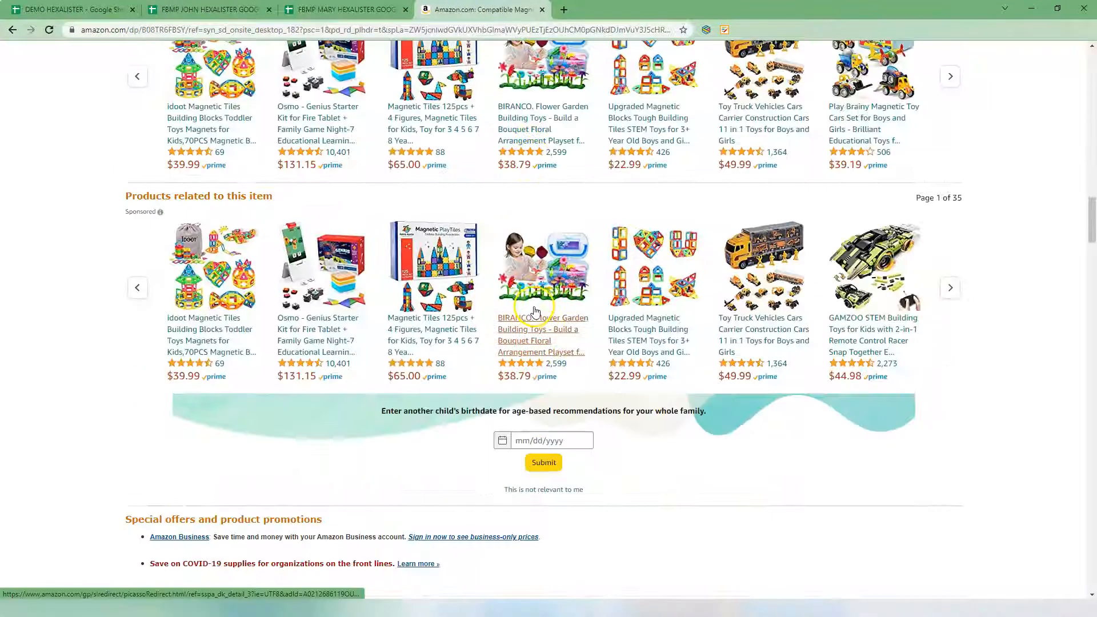
scroll(533, 291, "up", 3)
left_click(776, 309)
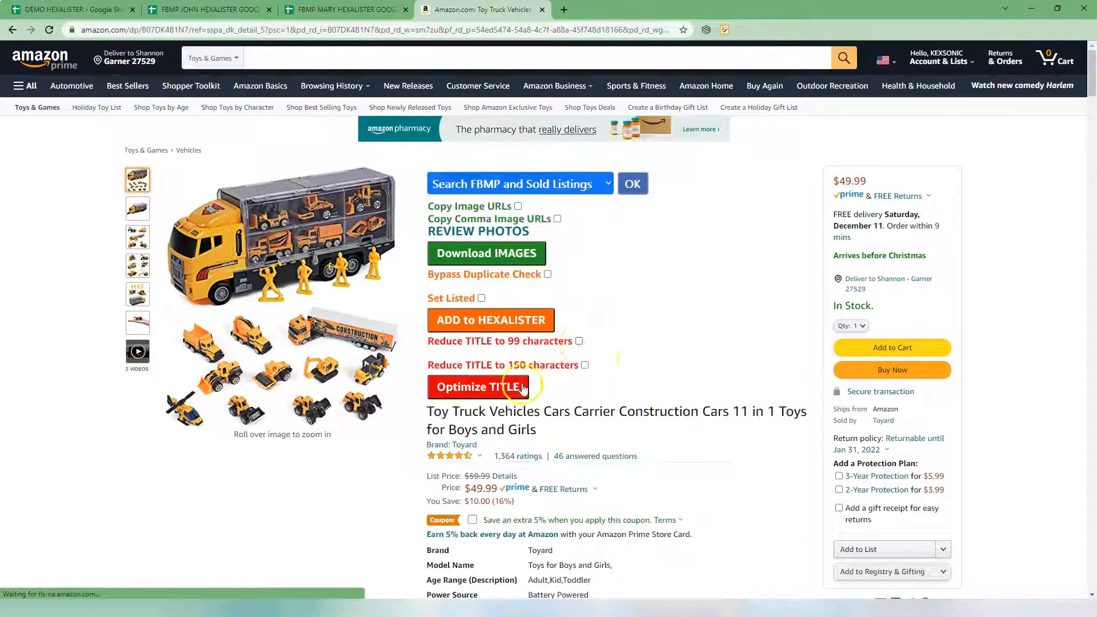
Optimize the toy truck's product title and delete the trailing "11 1" from it
left_click(495, 388)
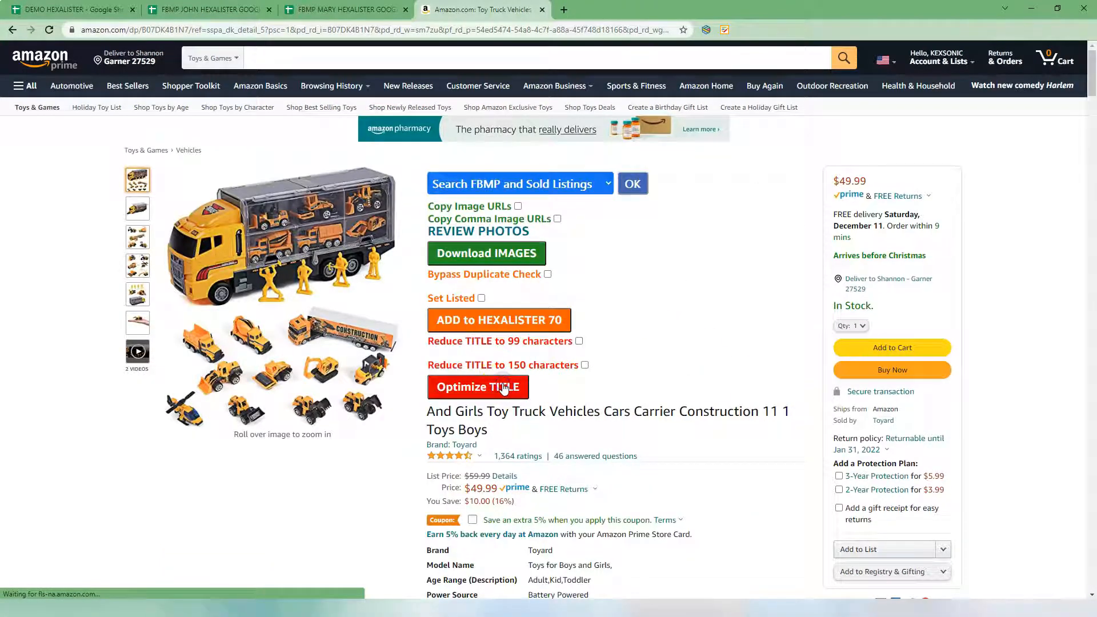
left_click(503, 388)
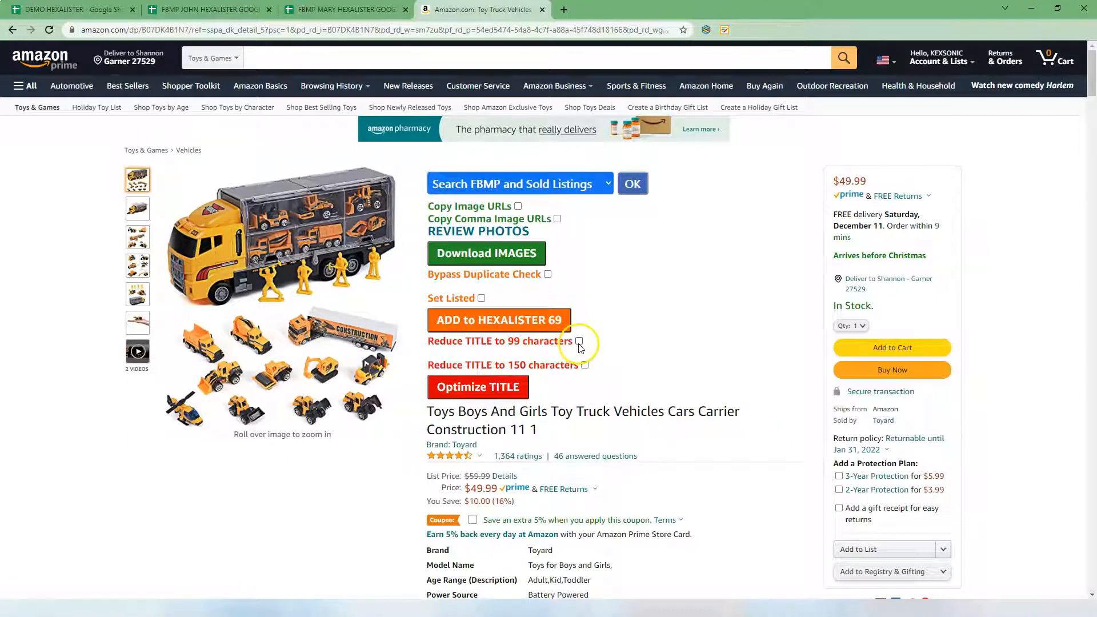
left_click(579, 341)
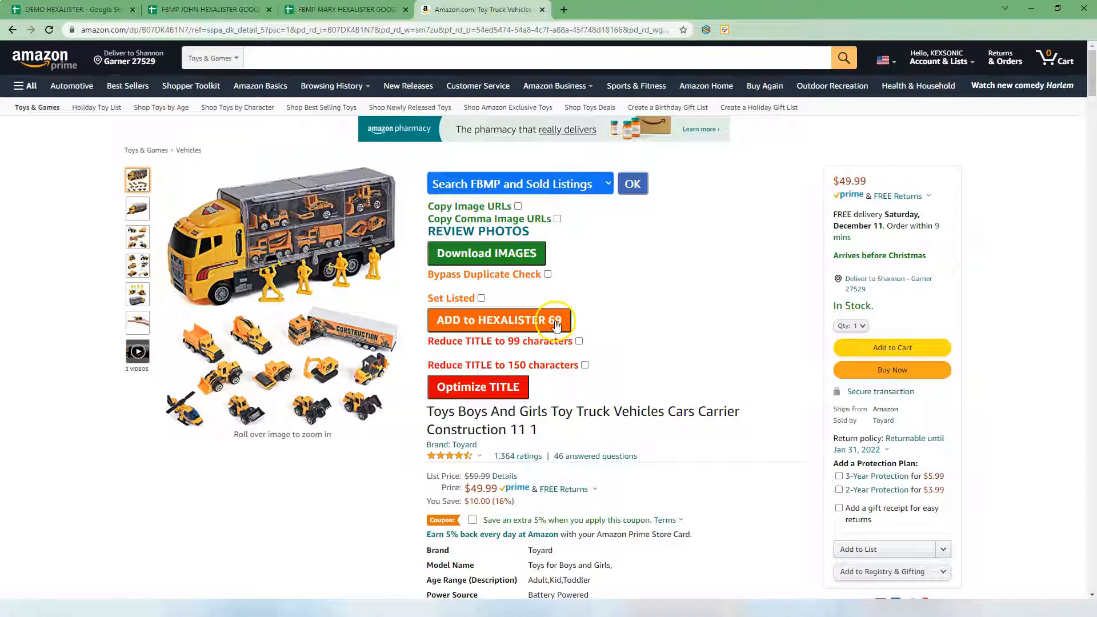
scroll(508, 432, "down", 2)
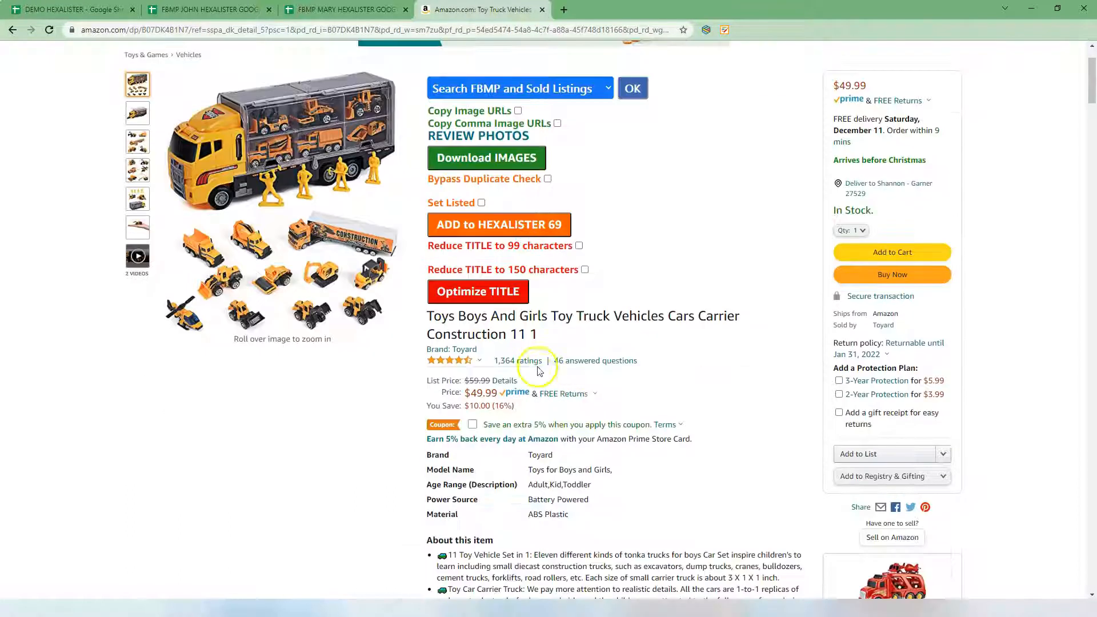
left_click_drag(507, 334, 586, 340)
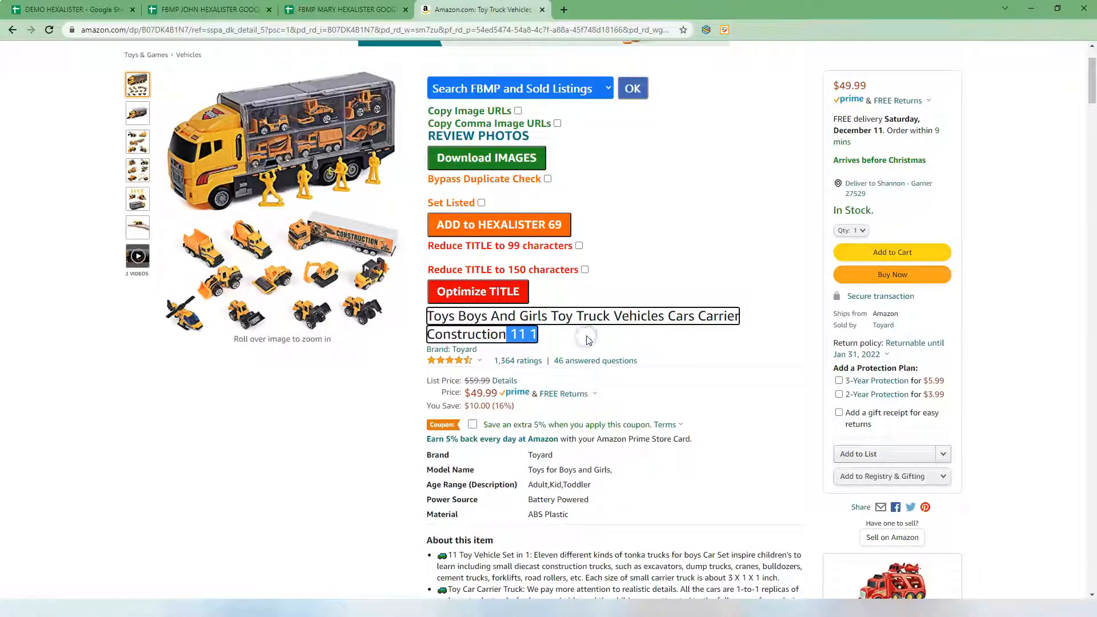
key("BackSpace")
left_click(732, 343)
Delete the "About this item" heading from the toy truck's product description
scroll(737, 354, "down", 5)
left_click(593, 430)
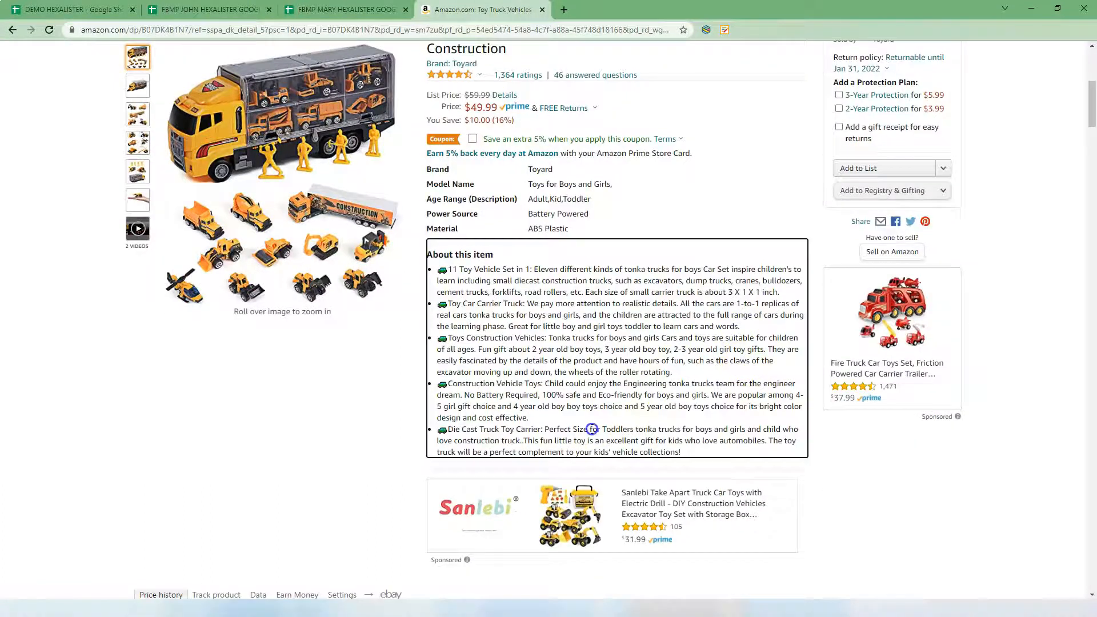
triple_click(471, 250)
key("BackSpace")
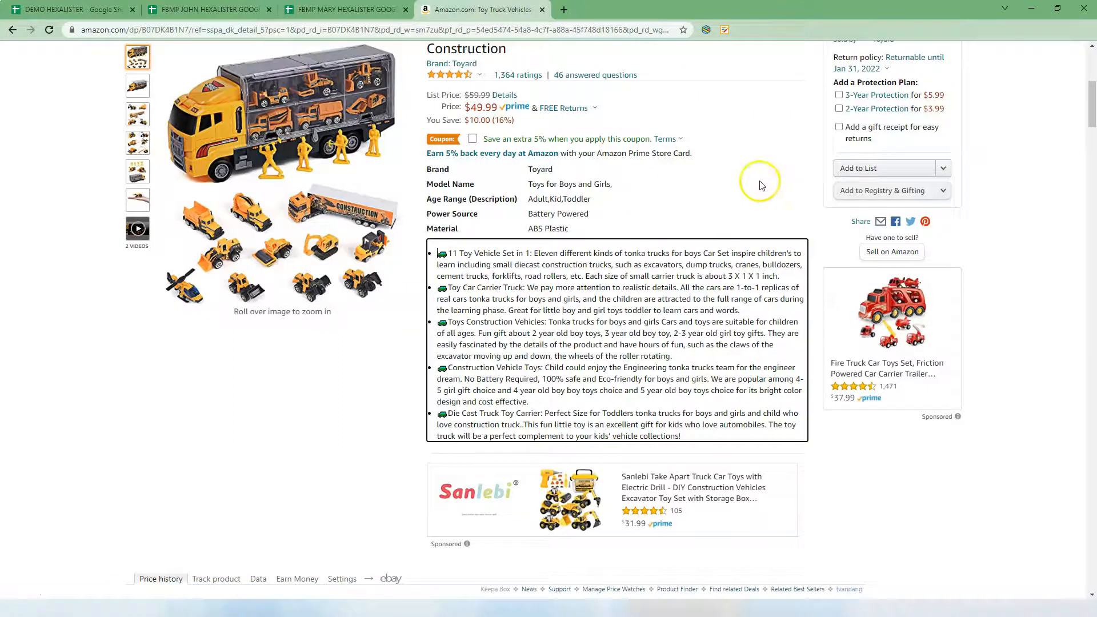
Add three review photos to HexaLister: the carrier truck with four figures, the hand-held excavator and the boxed truck set
scroll(760, 183, "up", 5)
scroll(760, 183, "up", 2)
left_click(478, 231)
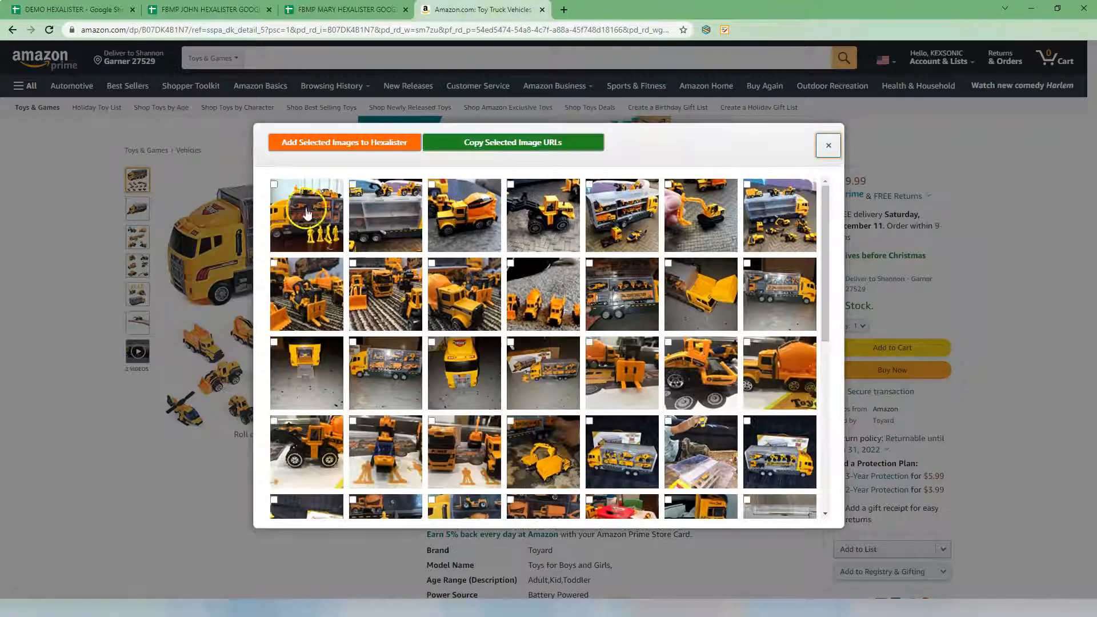
left_click(274, 185)
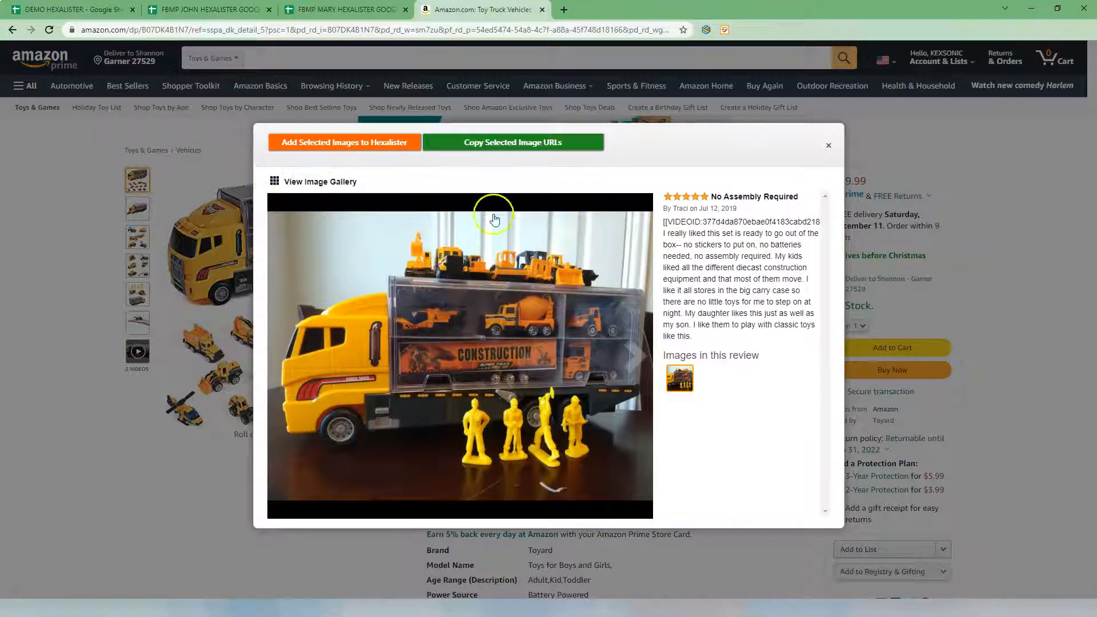
left_click(285, 182)
left_click(686, 209)
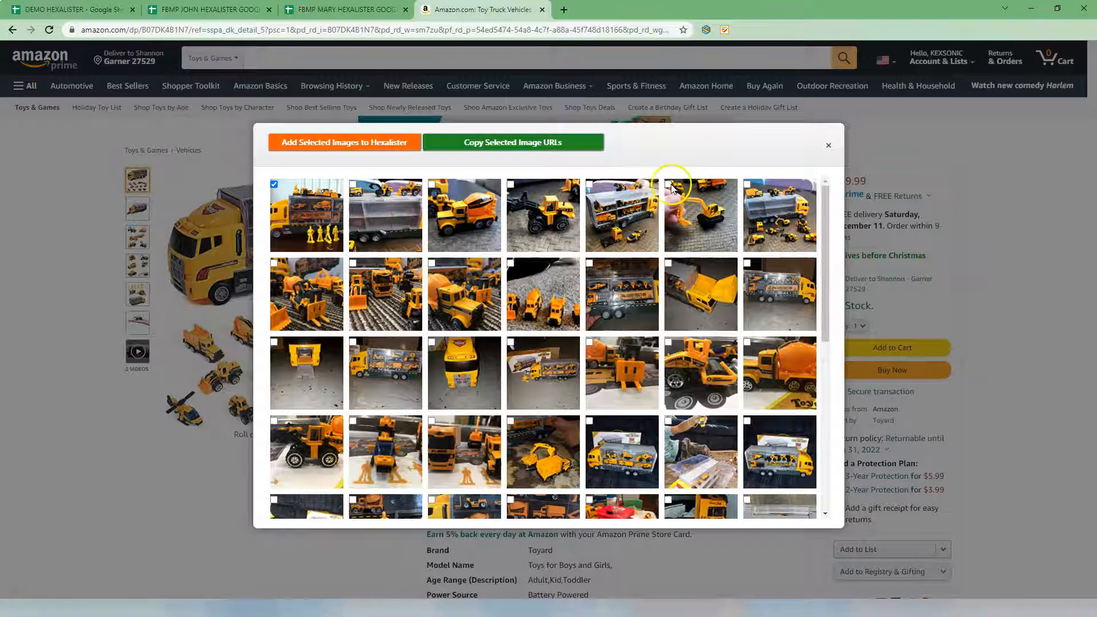
left_click(294, 187)
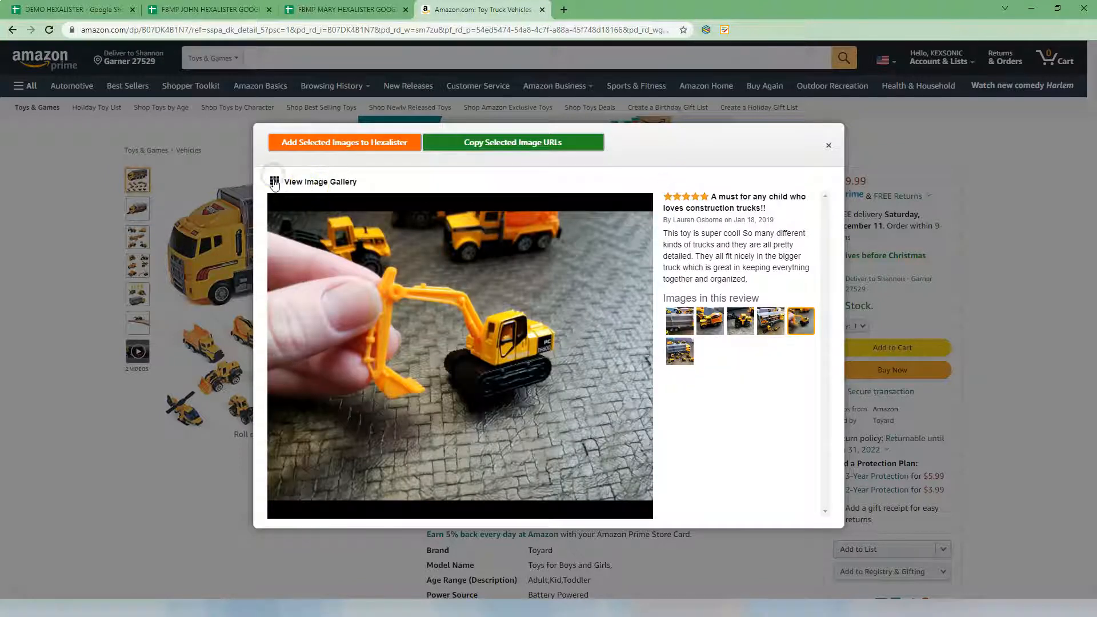
left_click(275, 182)
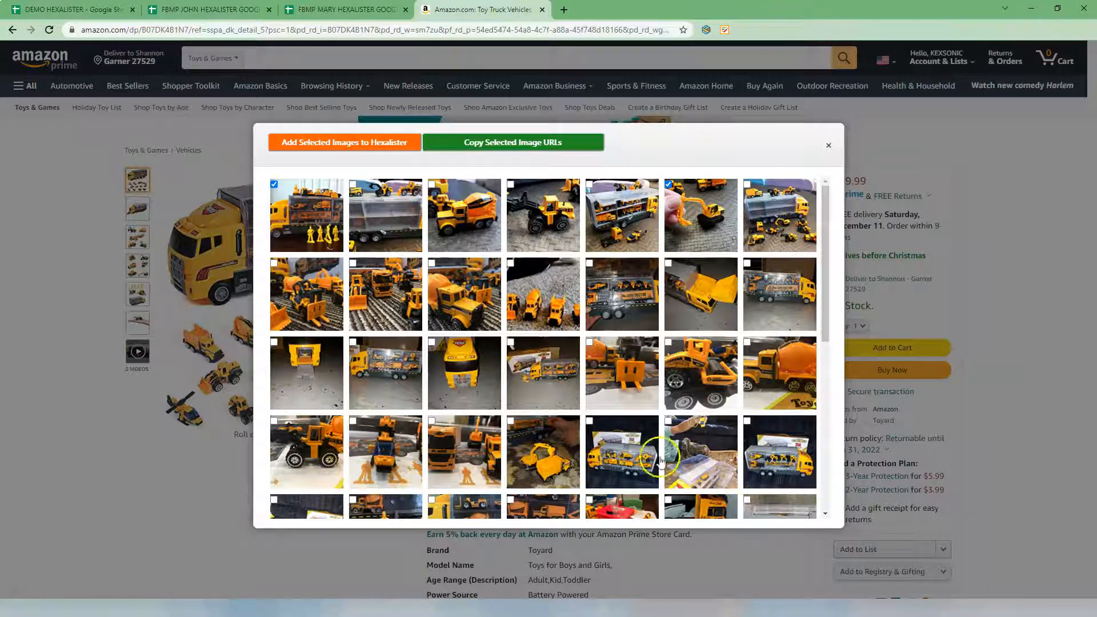
left_click(593, 426)
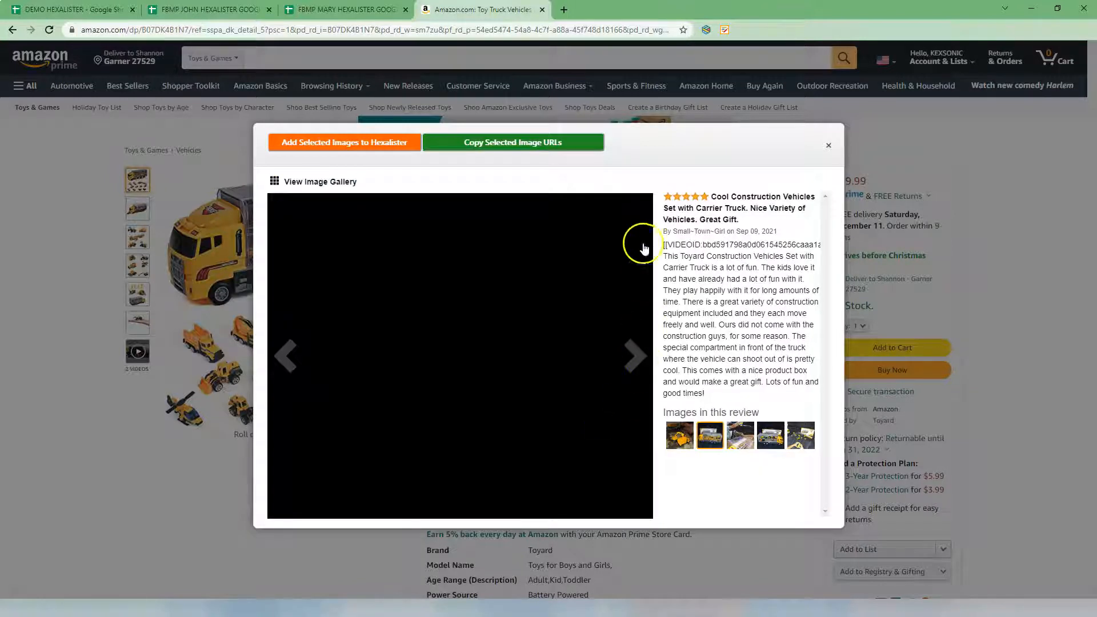
left_click(273, 182)
left_click(337, 143)
left_click(829, 149)
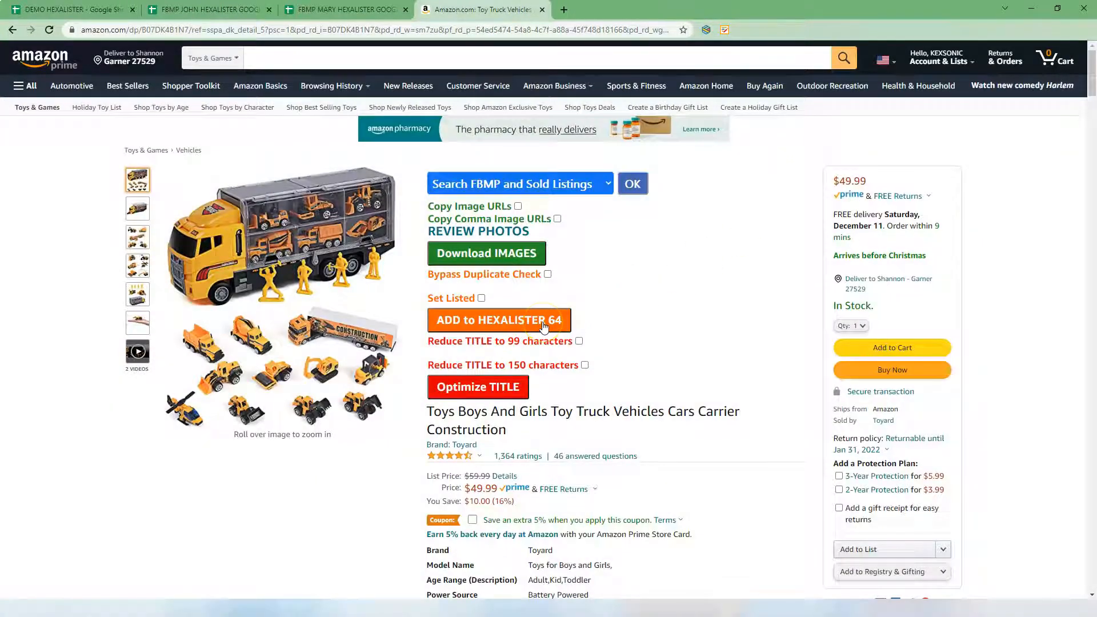
Check the toy truck listing in the FBMP MARY sheet and view its enlarged photo in HexaLister
left_click(346, 9)
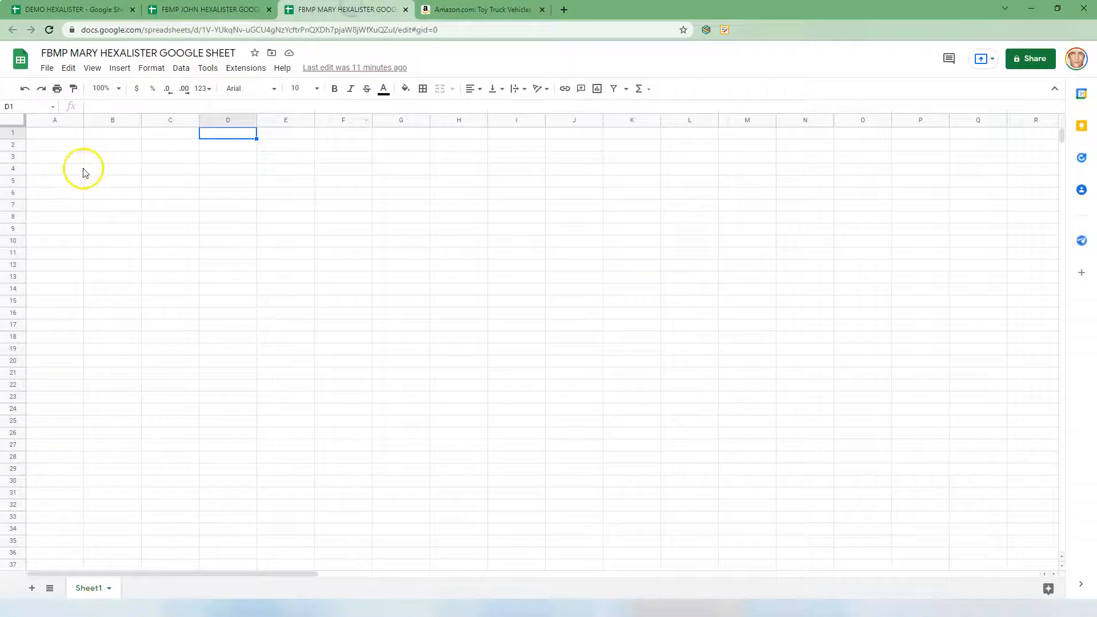
left_click(468, 10)
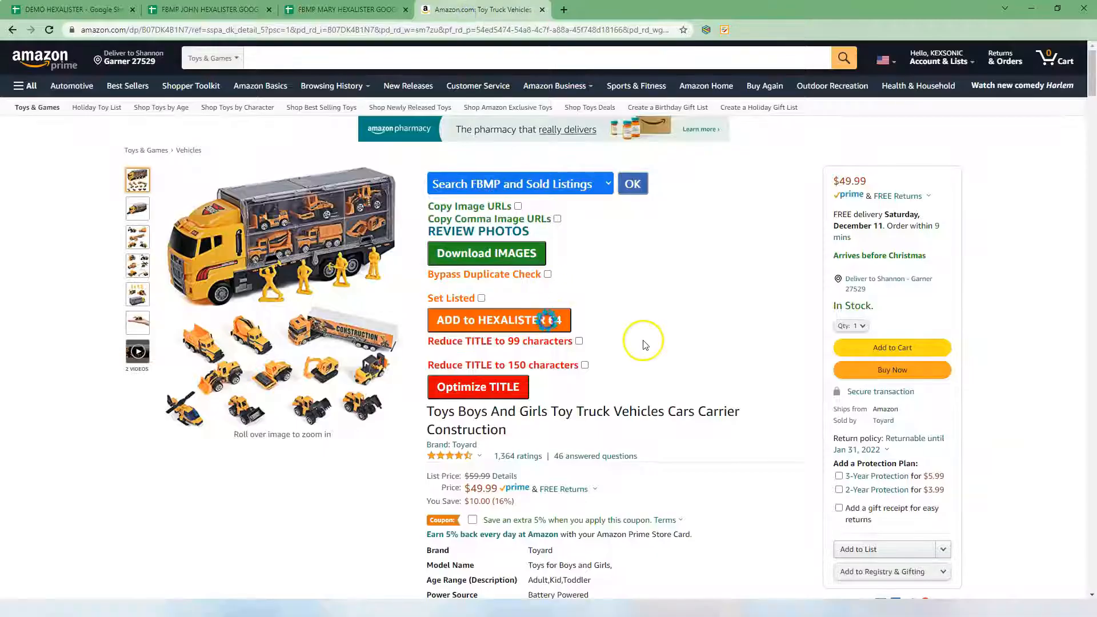
left_click(359, 10)
left_click(706, 30)
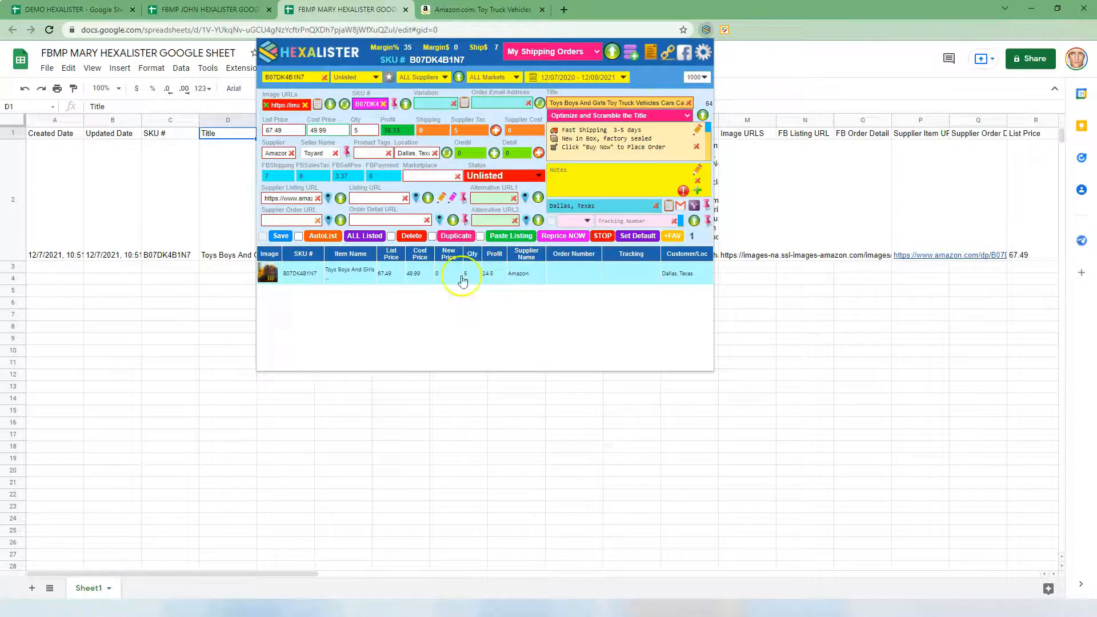
left_click(267, 275)
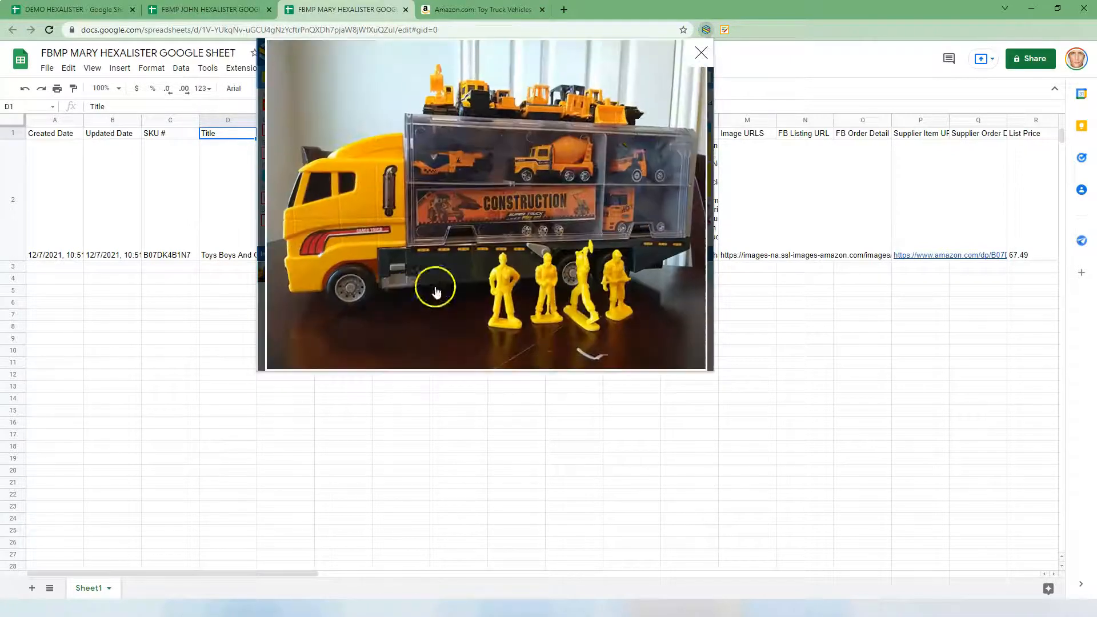
left_click(701, 53)
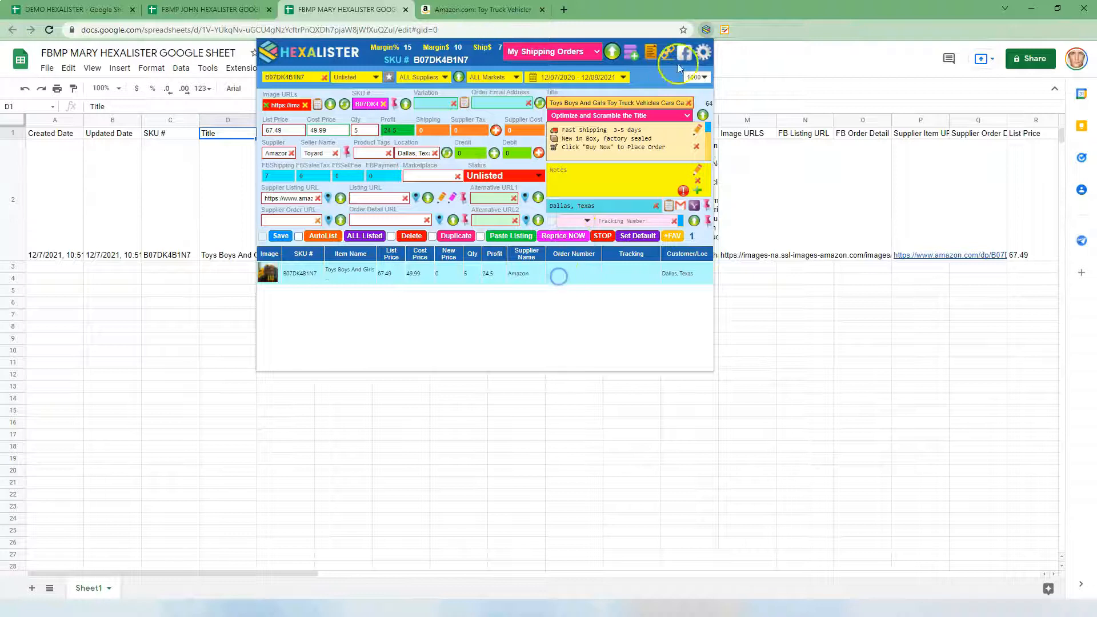
Review HexaLister's default settings for the FBMP MARY HEXALISTER GOOGLE SHEET connection
left_click(703, 52)
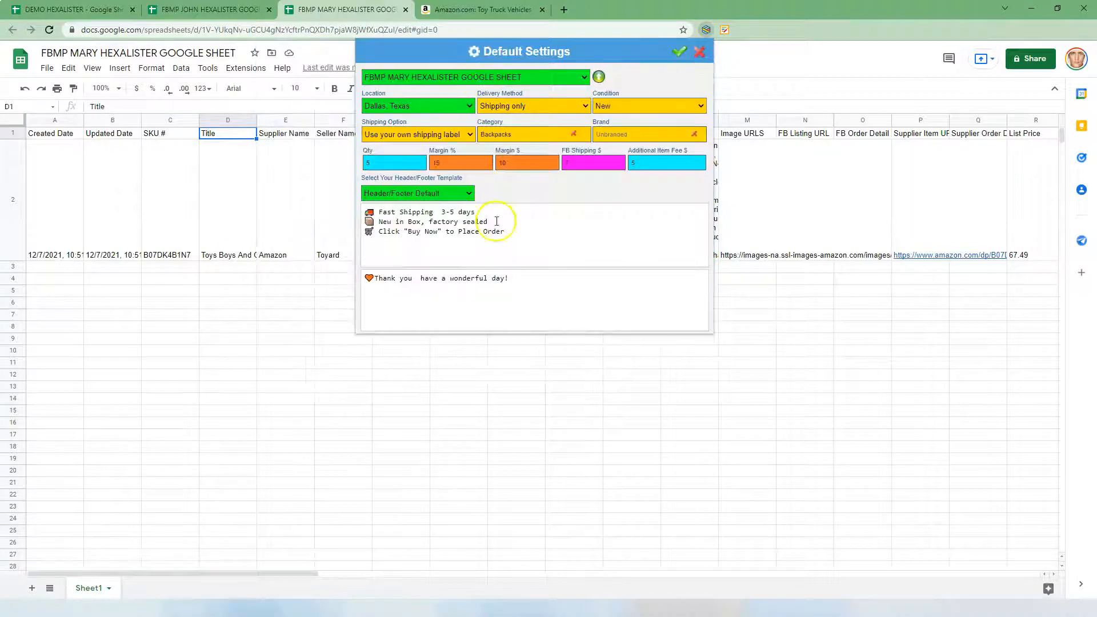
left_click(679, 52)
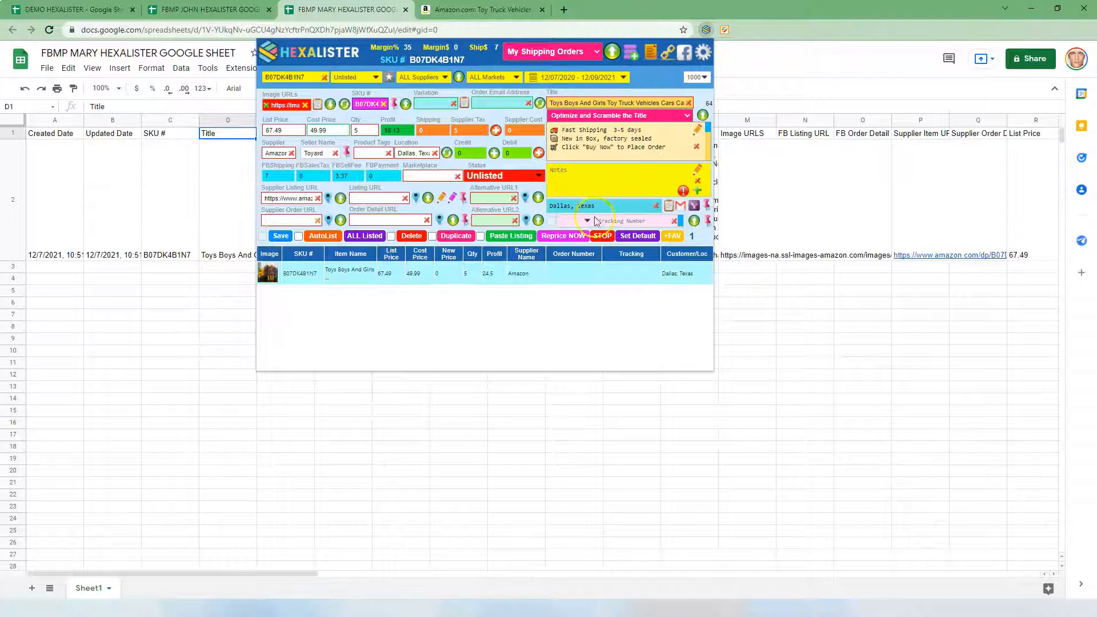
left_click(703, 52)
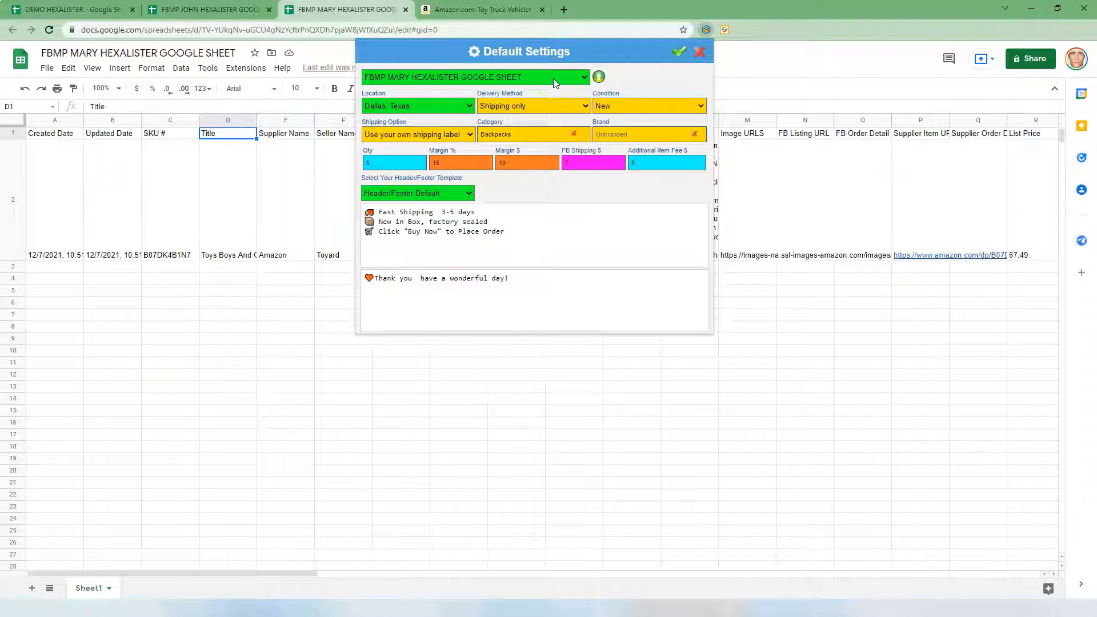
left_click(174, 217)
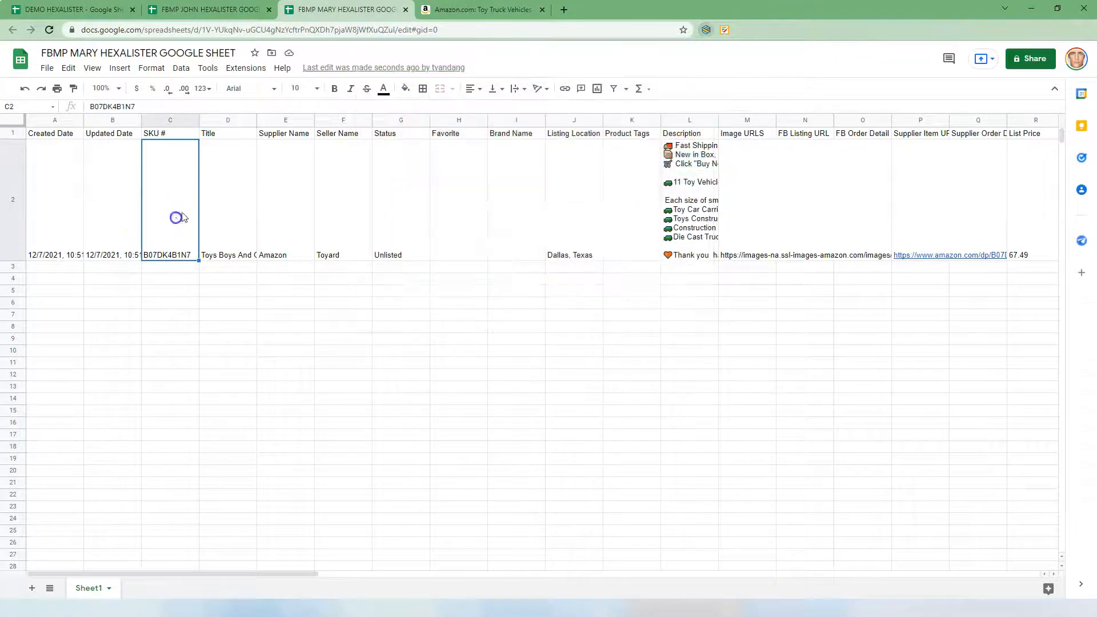
Copy the toy truck listing from row 2 of the FBMP MARY sheet into row 4 of the FBMP JOHN sheet
left_click(220, 14)
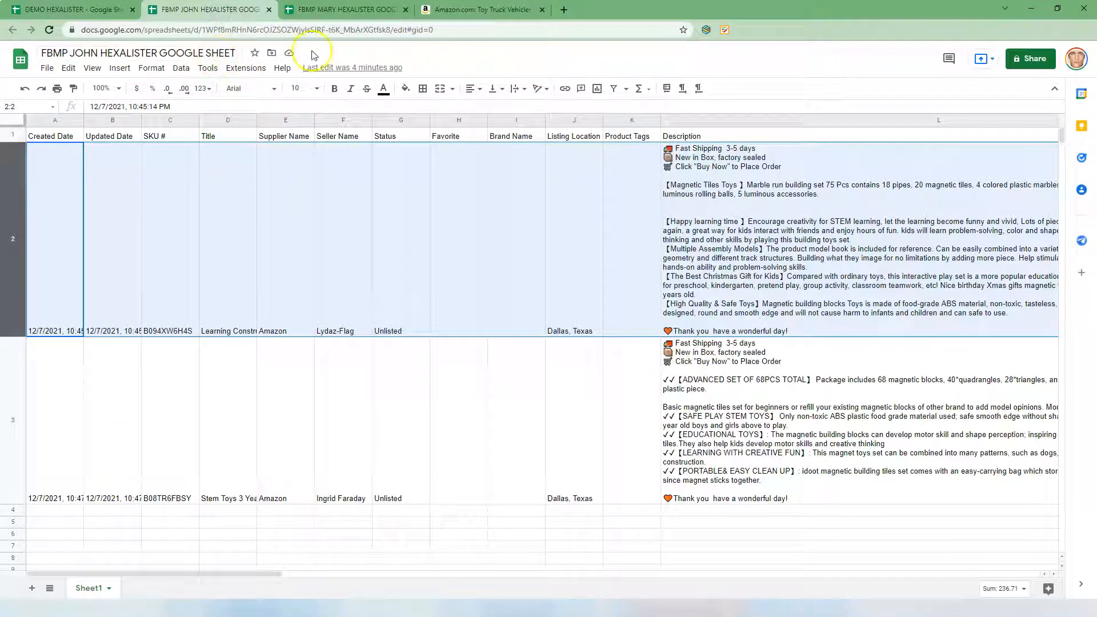
left_click(343, 10)
left_click(21, 194)
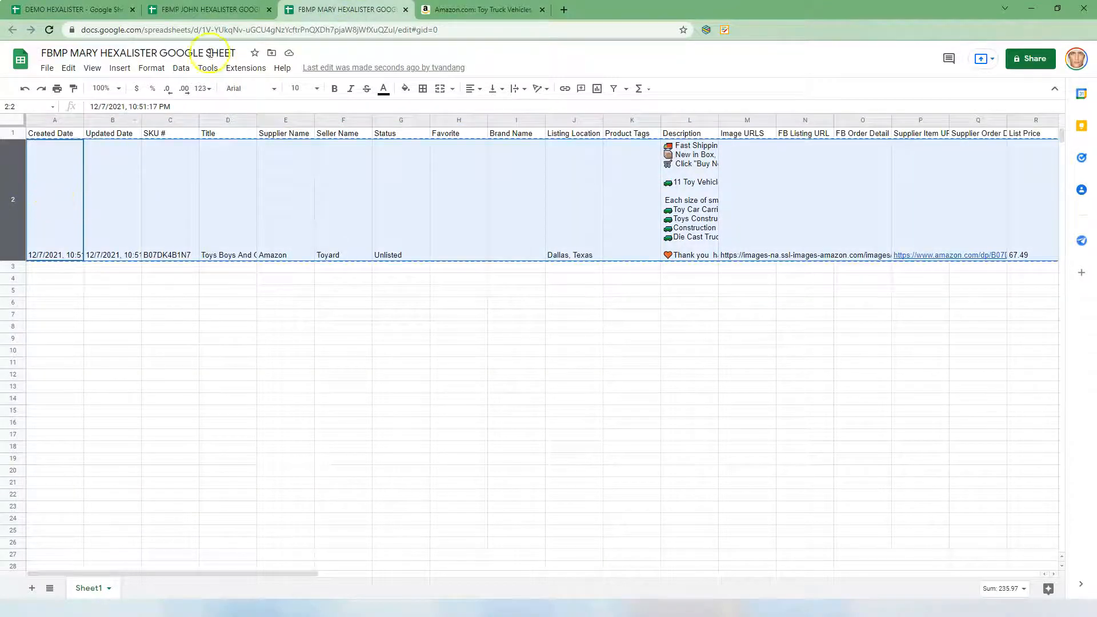
left_click(220, 10)
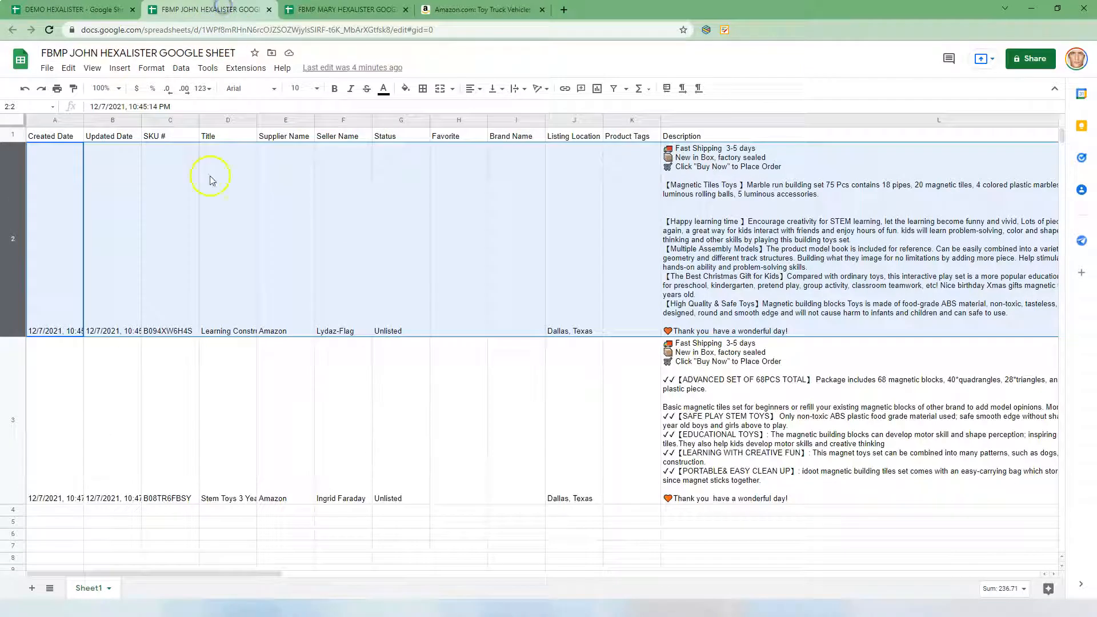
scroll(114, 439, "down", 2)
left_click(49, 301)
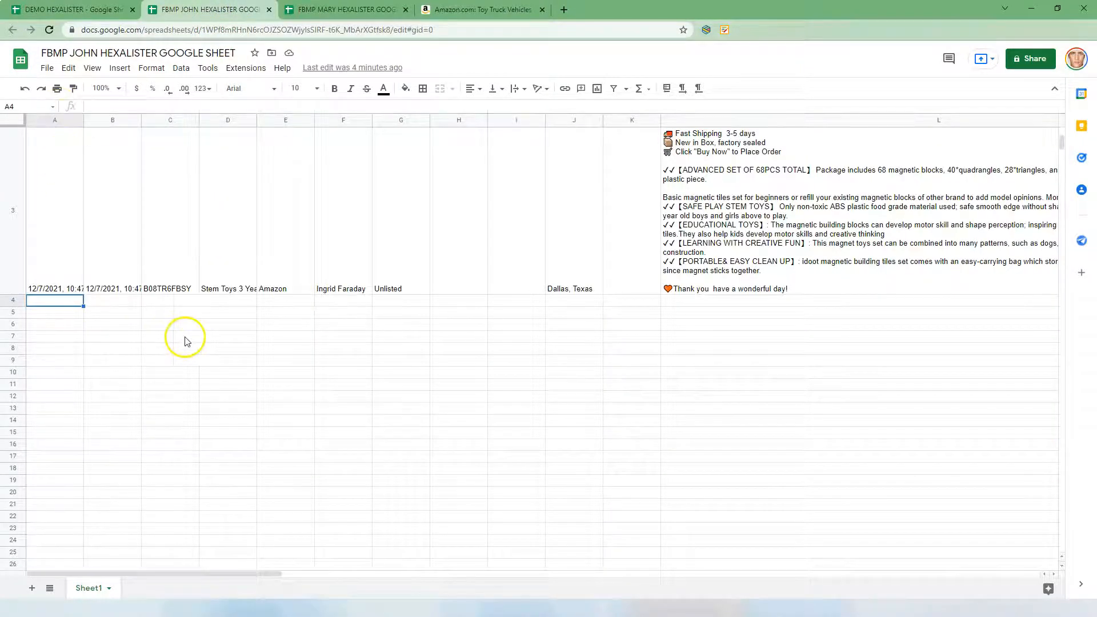
key("ctrl+v")
left_click(532, 448)
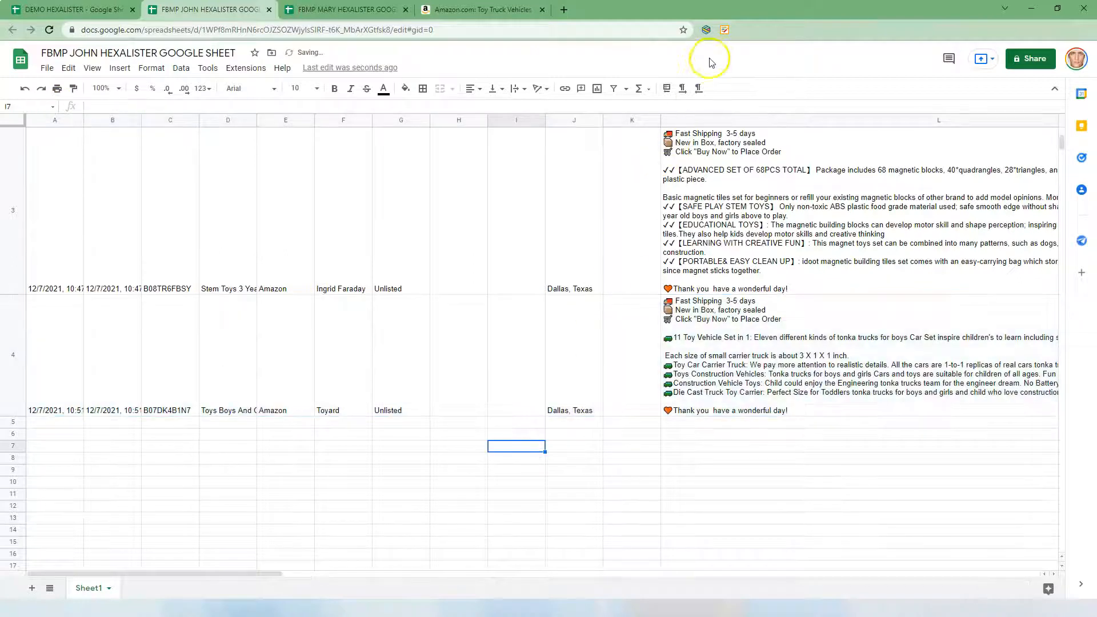
Connect HexaLister to FBMP JOHN HEXALISTER GOOGLE SHEET in the default settings and save the change
left_click(706, 32)
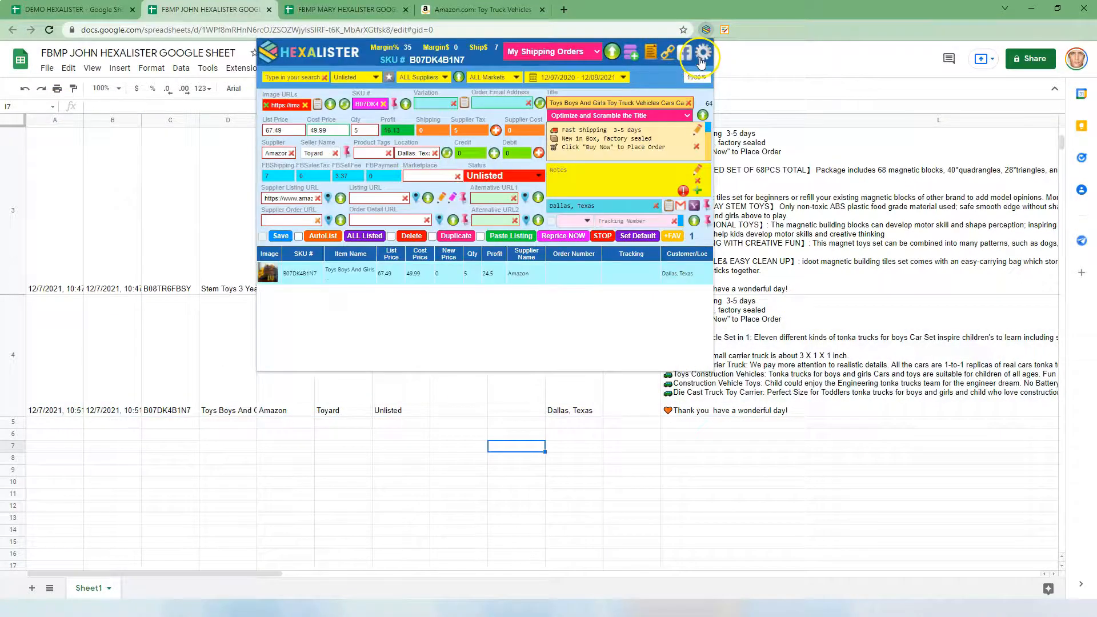
left_click(701, 56)
left_click(557, 77)
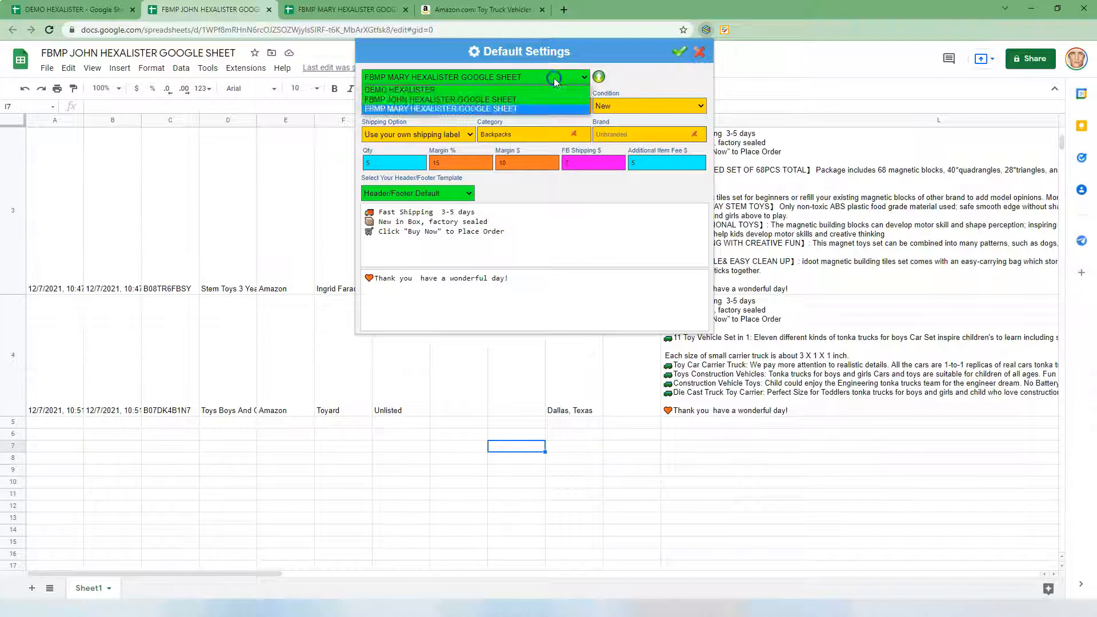
left_click(552, 82)
left_click(702, 56)
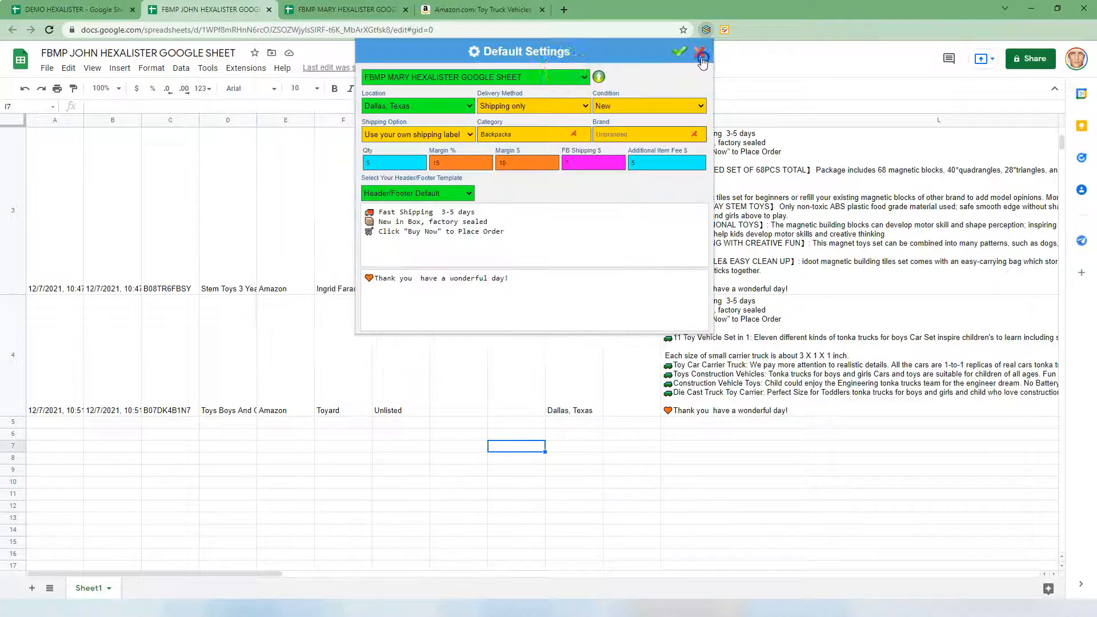
left_click(507, 77)
left_click(532, 100)
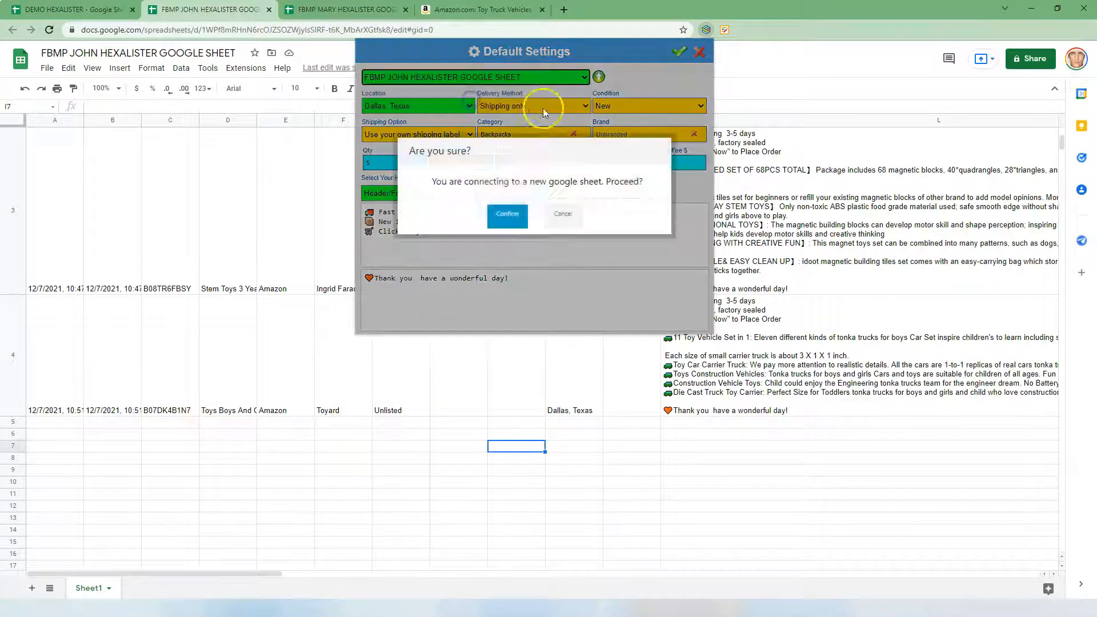
left_click(518, 220)
left_click(540, 219)
left_click(675, 57)
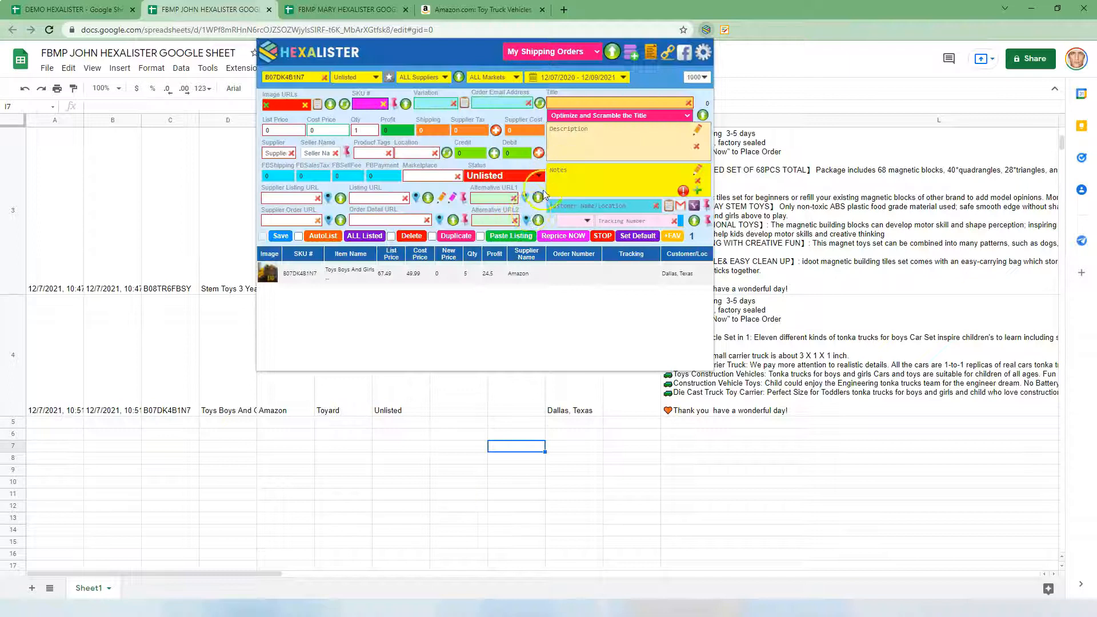
Clear the HexaLister SKU search to list all FBMP JOHN items and view the toy truck's enlarged photo
left_click(324, 78)
left_click(268, 273)
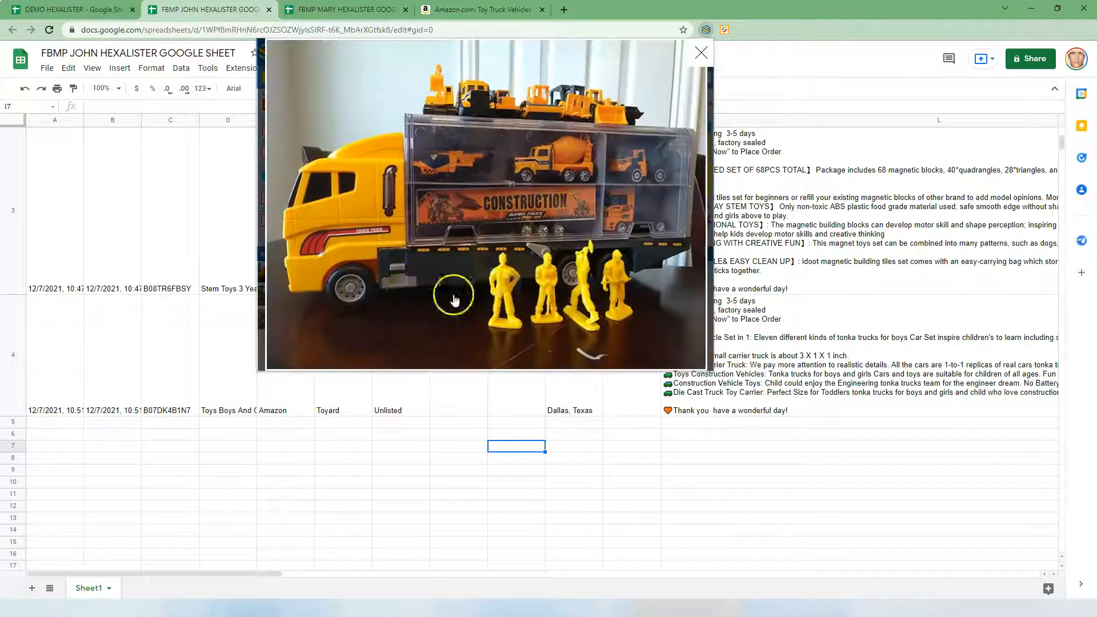
left_click(692, 57)
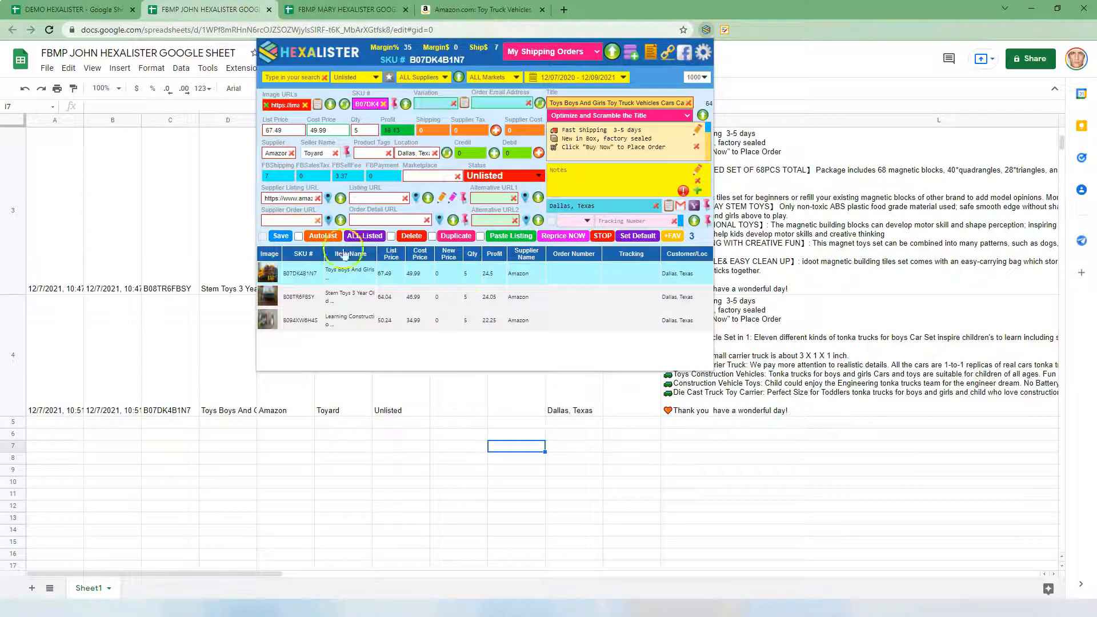
left_click(375, 440)
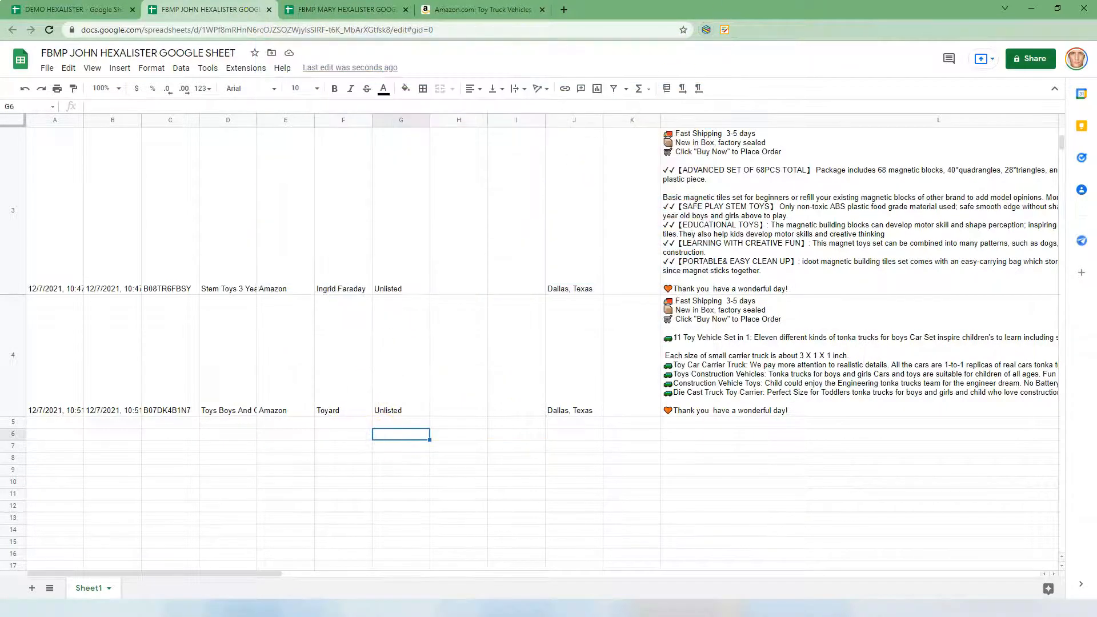
Open the connected FBMP JOHN sheet from HexaLister's default settings
left_click(794, 269)
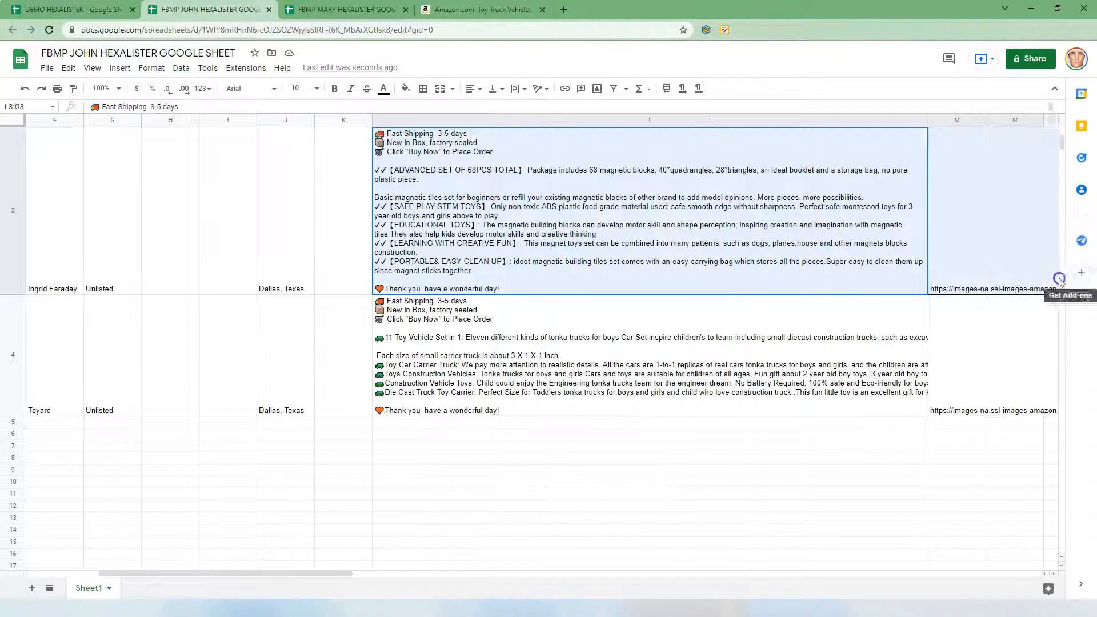
scroll(758, 285, "up", 3)
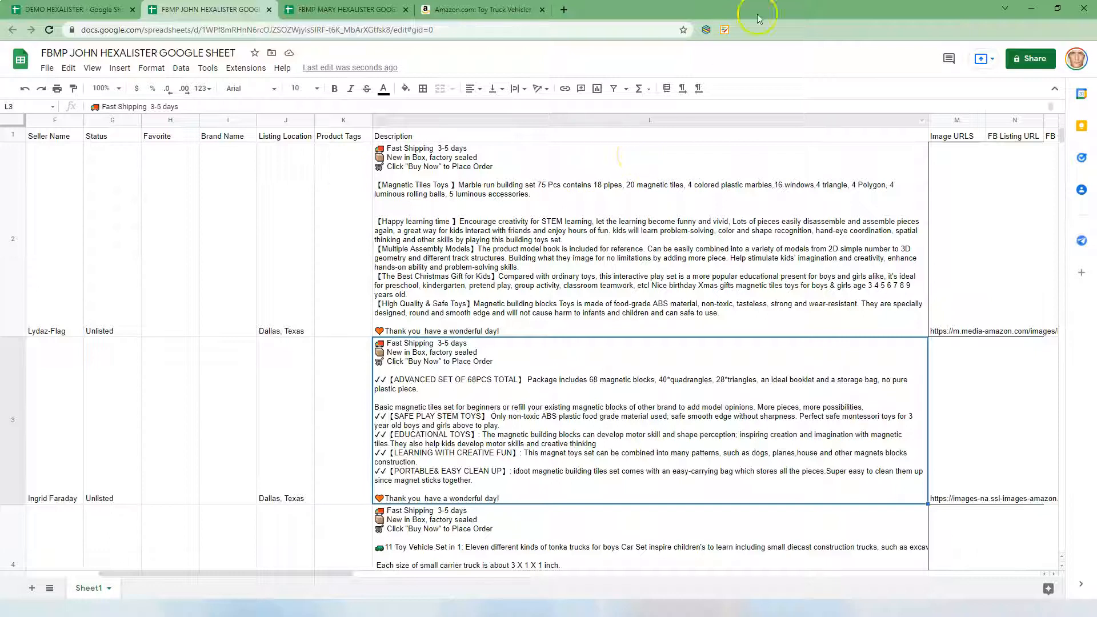
left_click(707, 30)
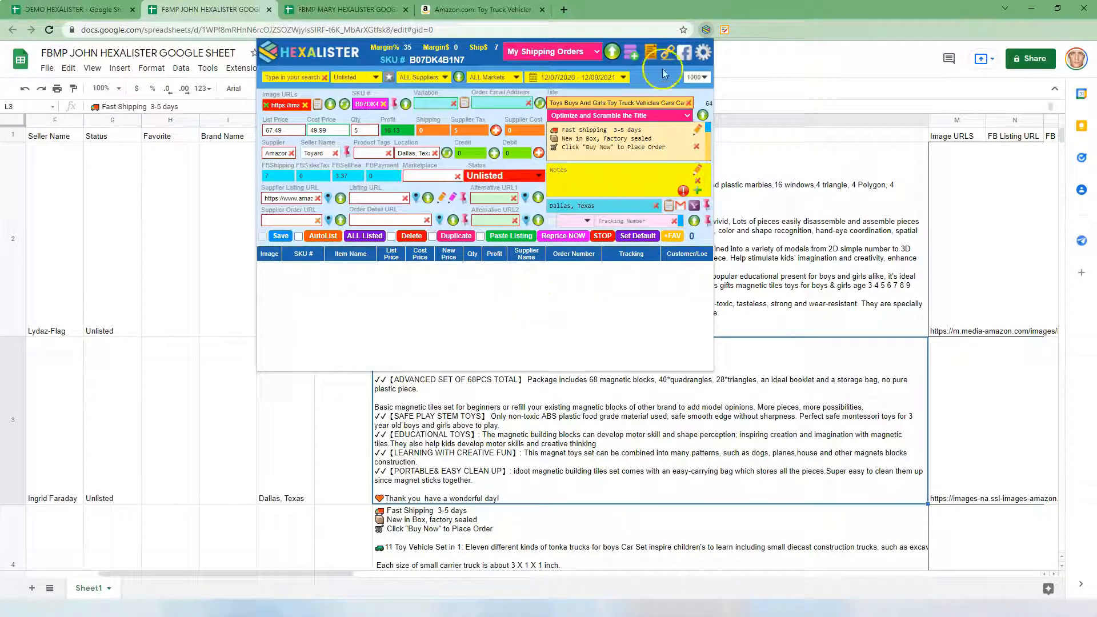
left_click(704, 52)
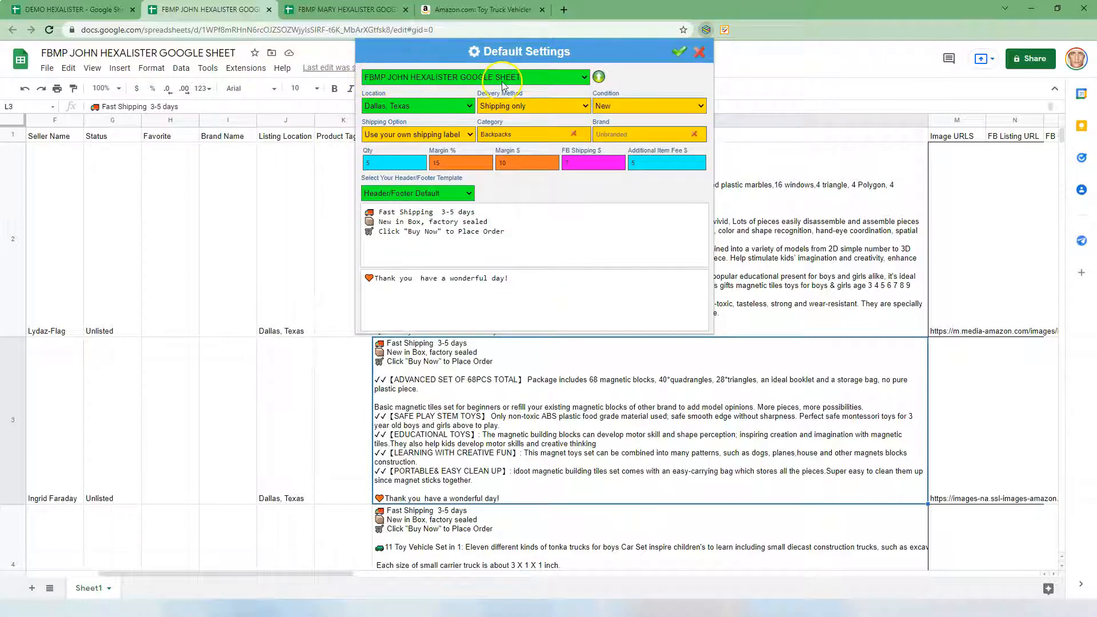
left_click(599, 77)
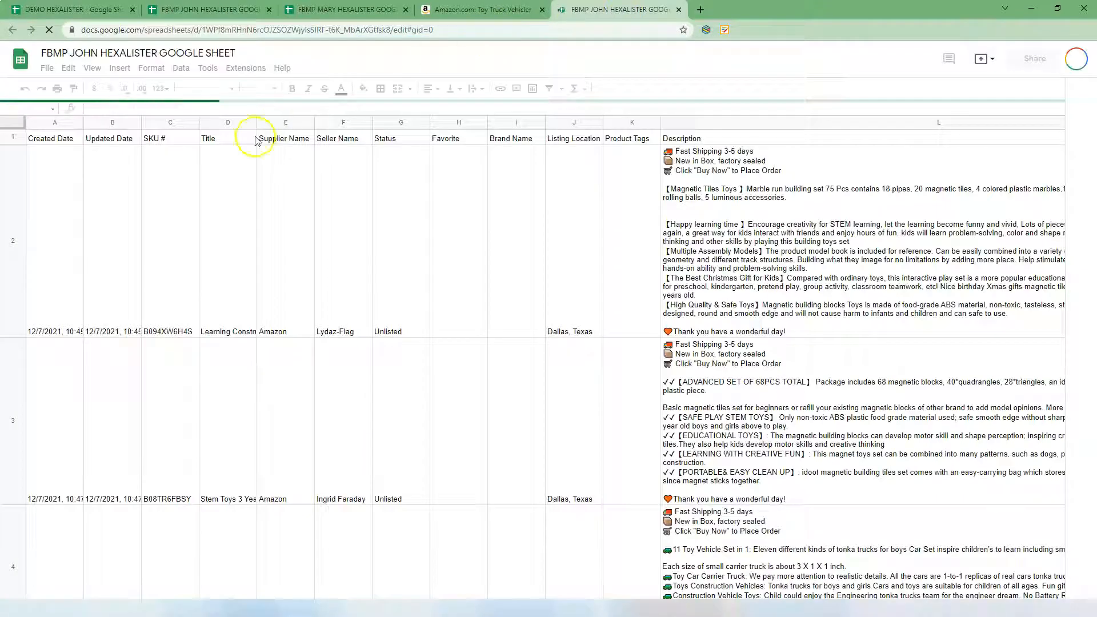
Examine the row 2 listing from its seller name across to the Image URLS and FB Listing URL columns
left_click_drag(350, 243, 1096, 260)
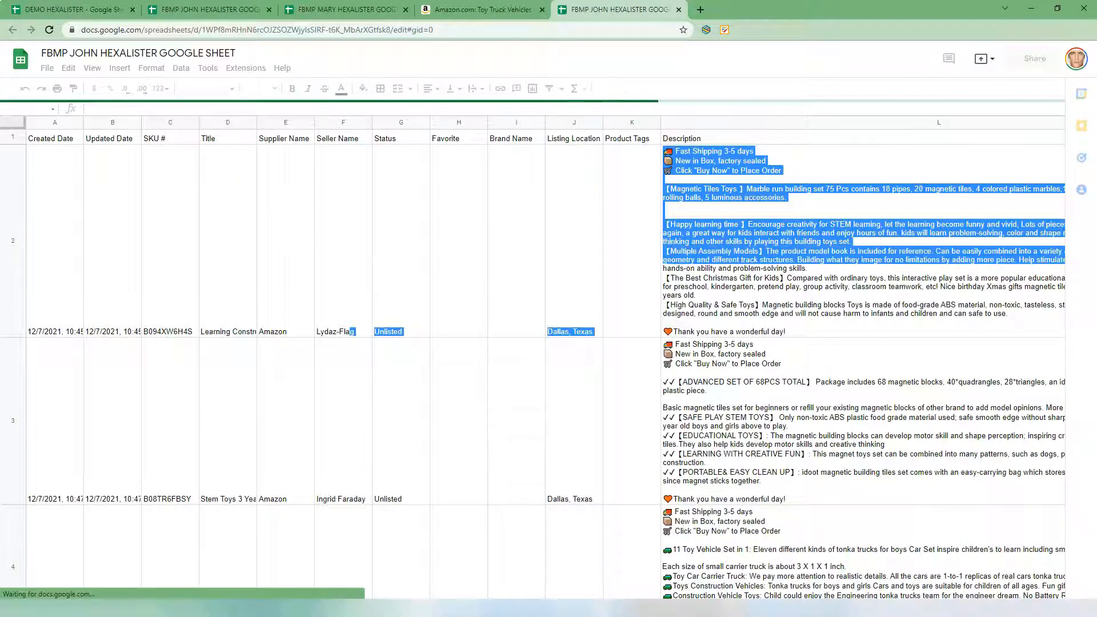
left_click(1083, 335)
key("shift+Right")
key("shift+Right")
key("shift+Right")
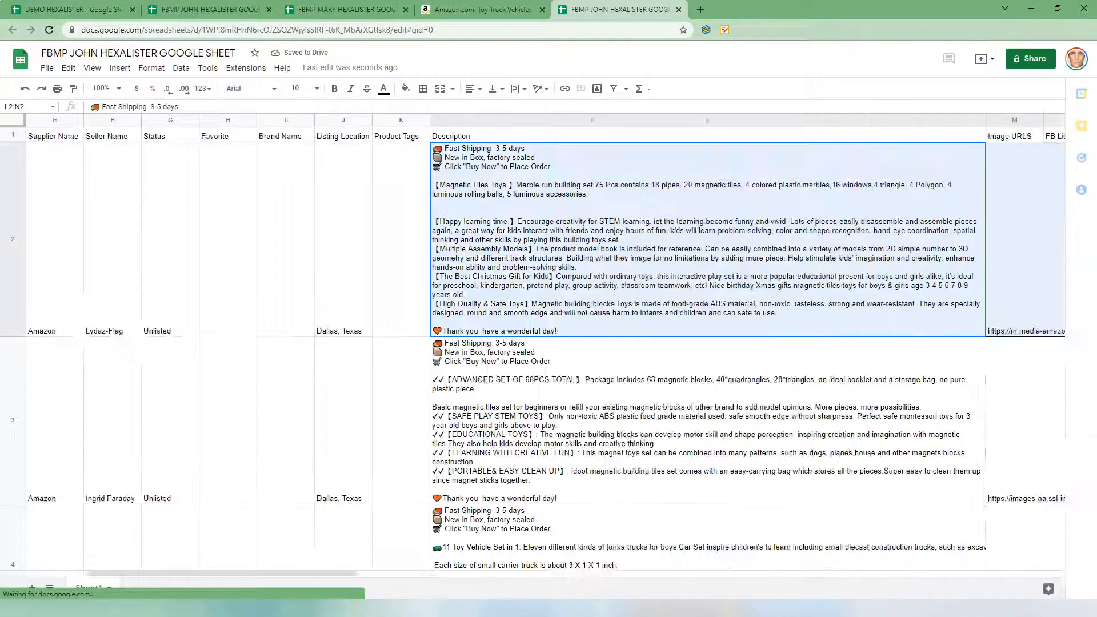
left_click(933, 318)
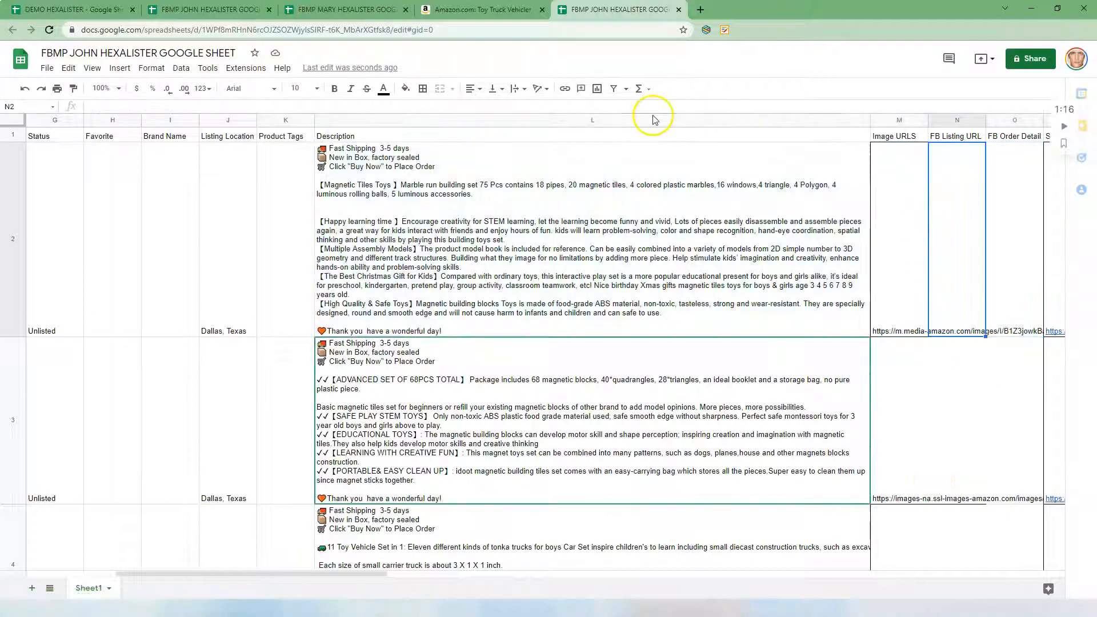
Examine the Description column's text for the listings in rows 2 to 4
left_click(646, 119)
left_click(613, 173)
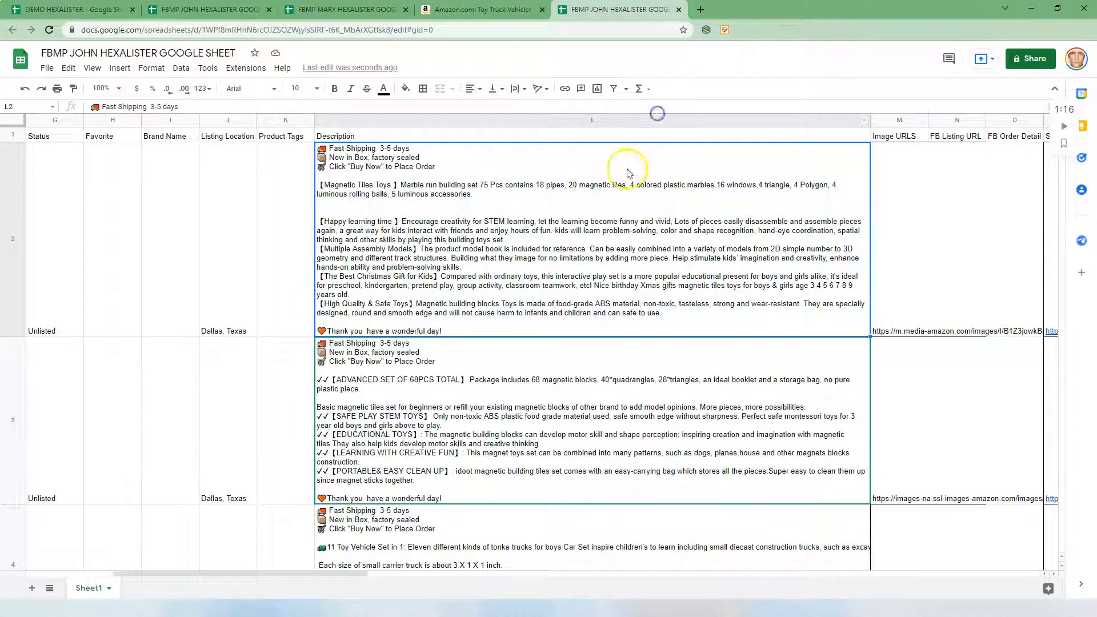
triple_click(547, 249)
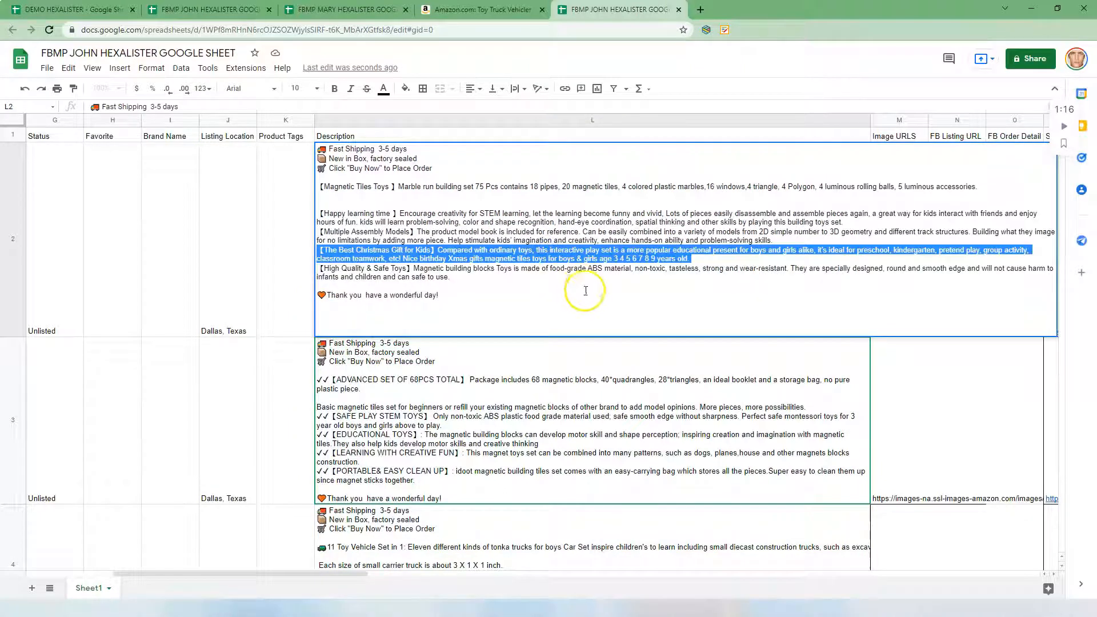
triple_click(575, 388)
triple_click(577, 395)
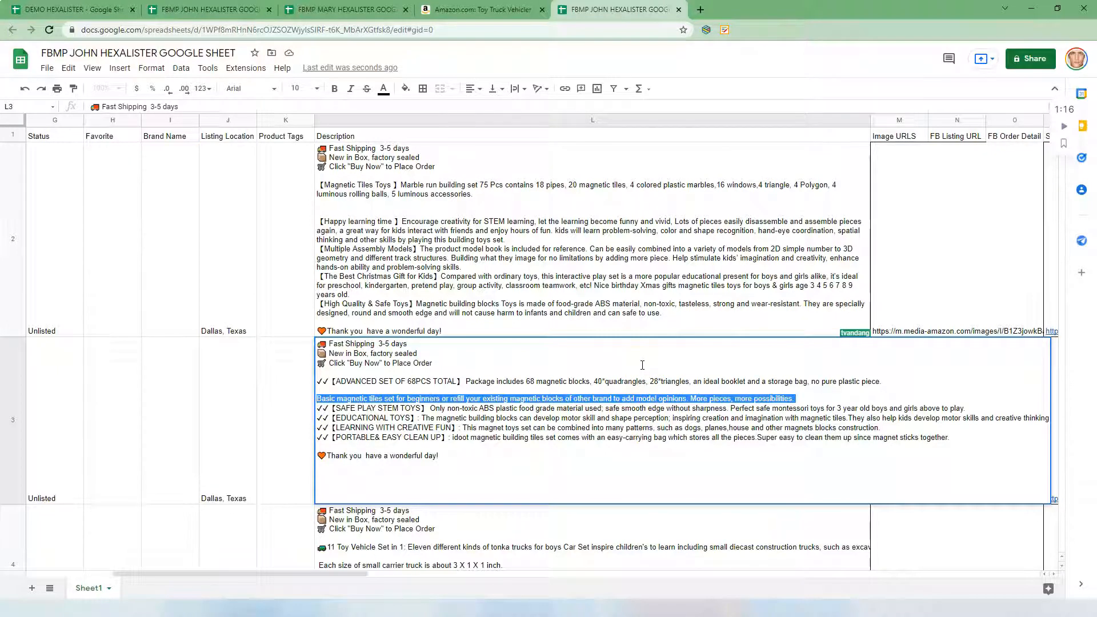
left_click(637, 120)
left_click(544, 304)
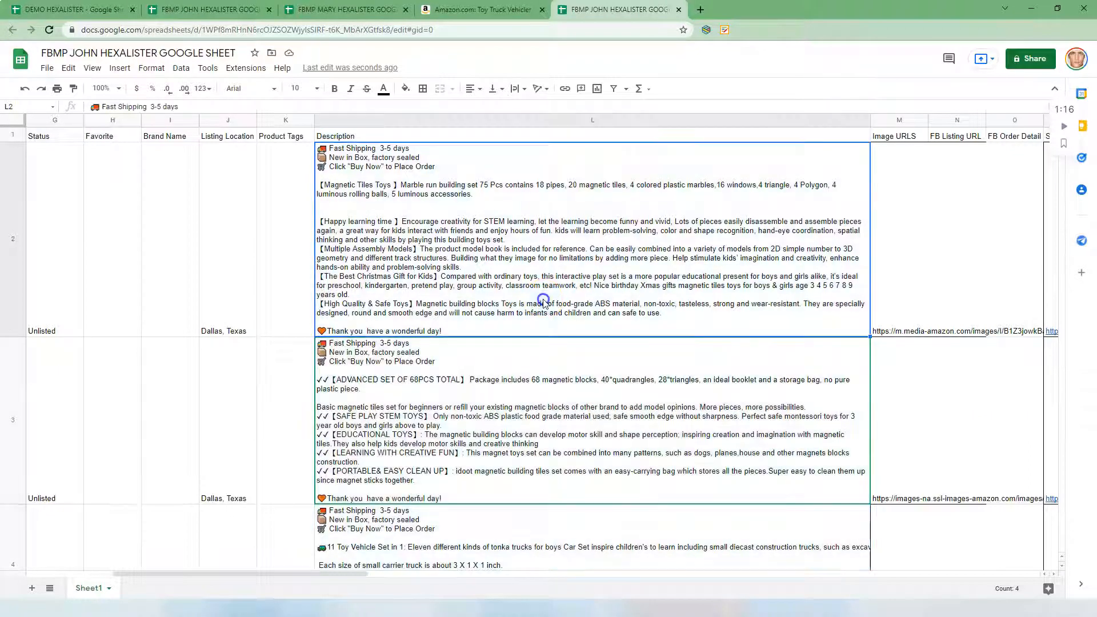
scroll(549, 346, "down", 3)
scroll(553, 347, "up", 2)
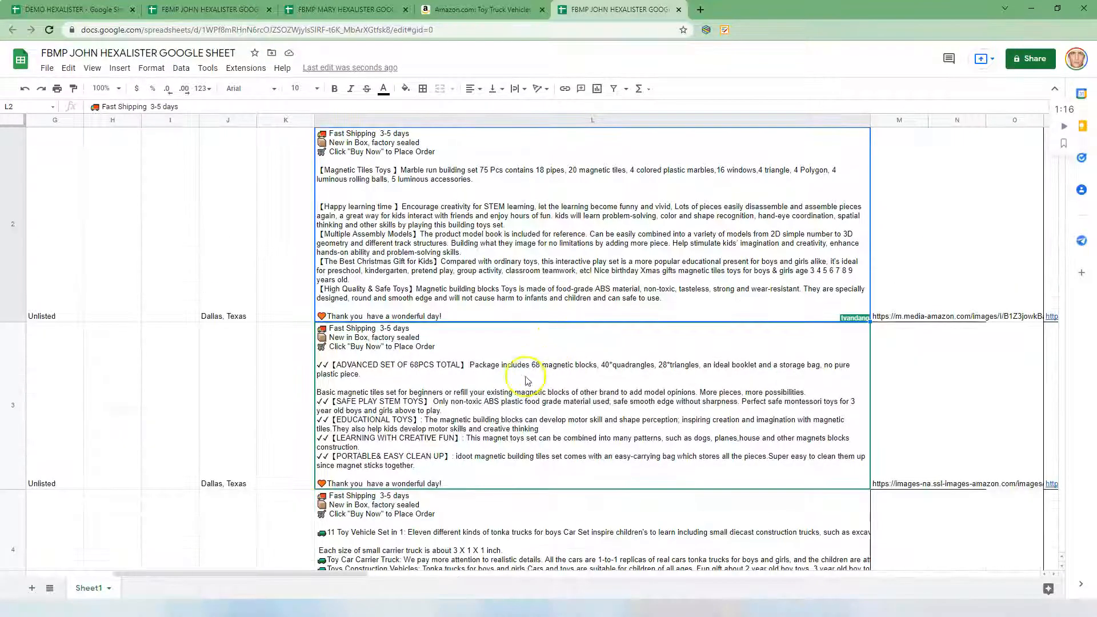
Review the whole Description column and compare the full description cells of rows 2, 3 and 4
left_click(510, 390)
left_click(609, 122)
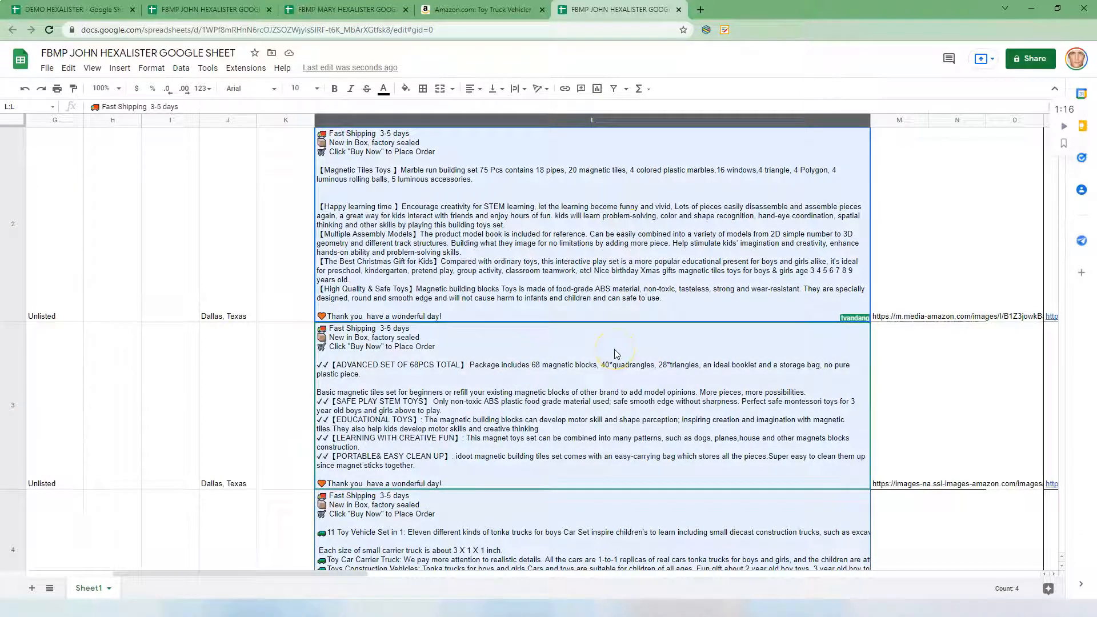
triple_click(613, 275)
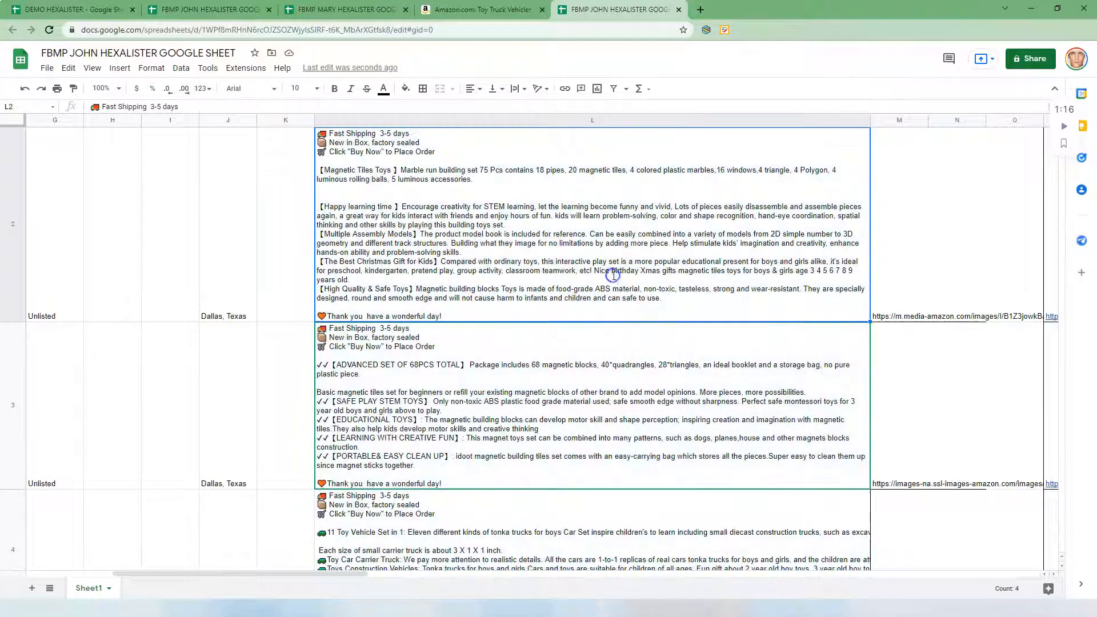
left_click(490, 407)
scroll(574, 400, "down", 2)
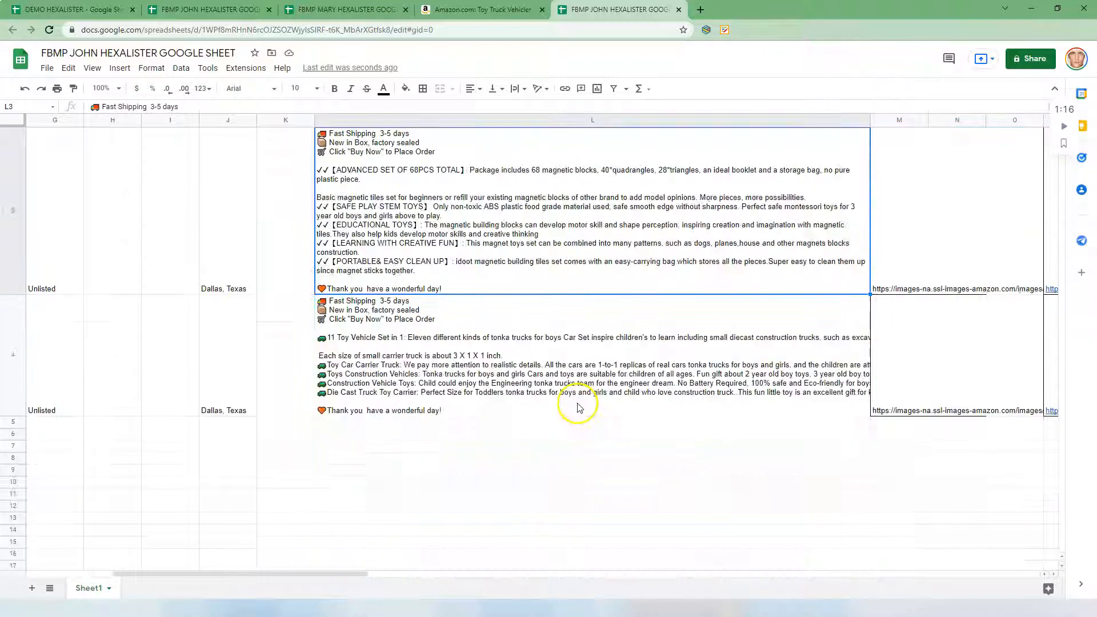
left_click(575, 383)
scroll(597, 228, "up", 3)
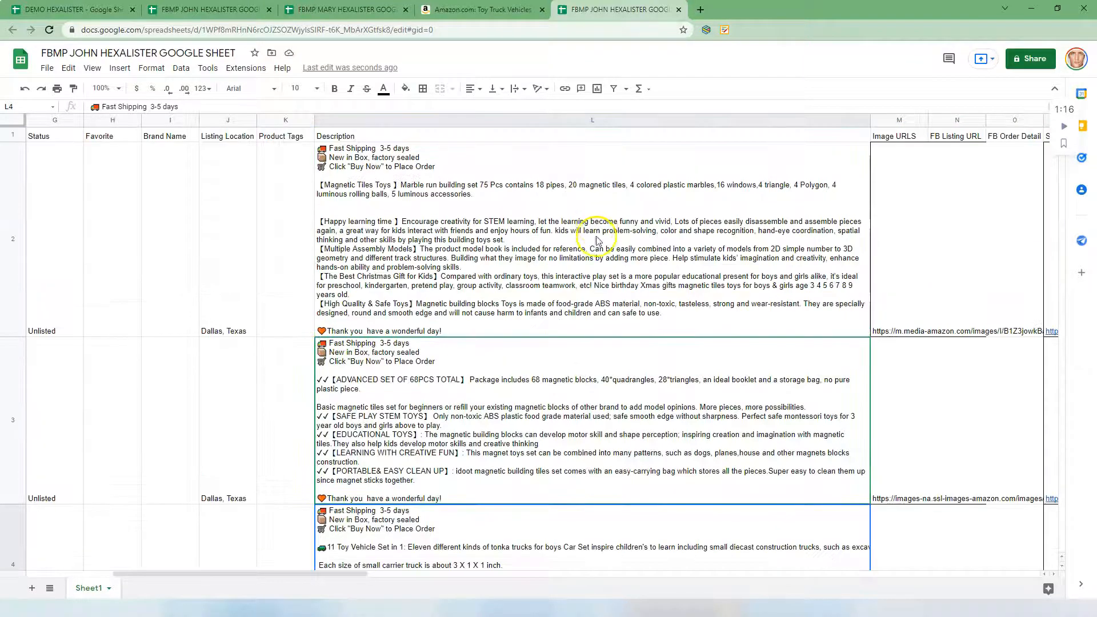
Inspect the text inside the row 2 and row 3 description cells, highlighting row 3's "ADVANCED SET OF 68PCS TOTAL" paragraph
double_click(601, 283)
triple_click(455, 278)
left_click(453, 278)
double_click(504, 381)
triple_click(504, 382)
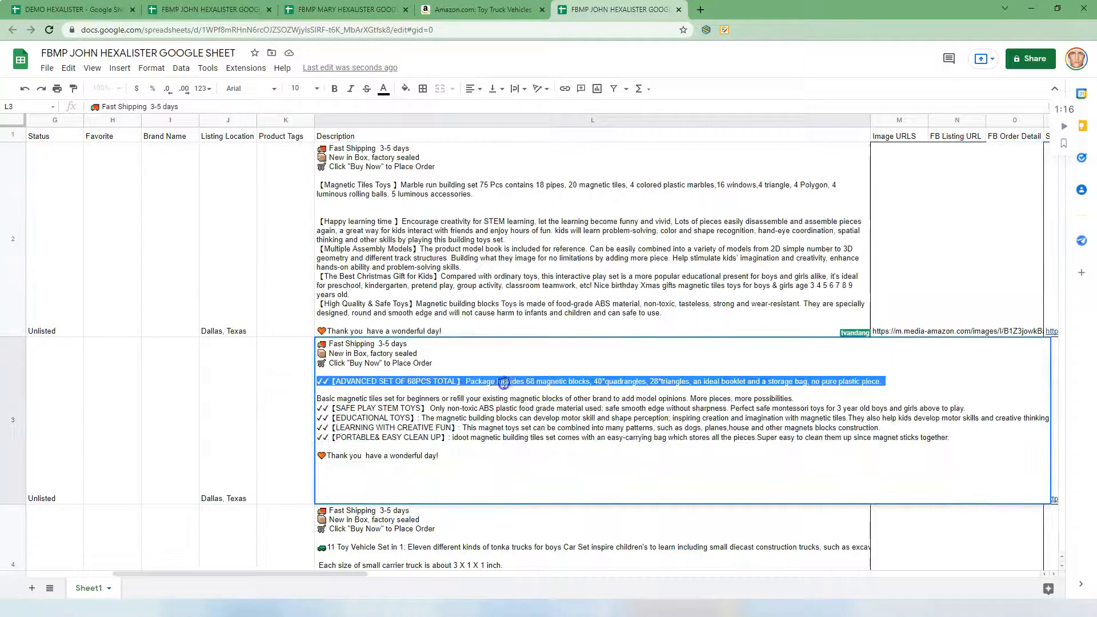
left_click(502, 439)
left_click(628, 291)
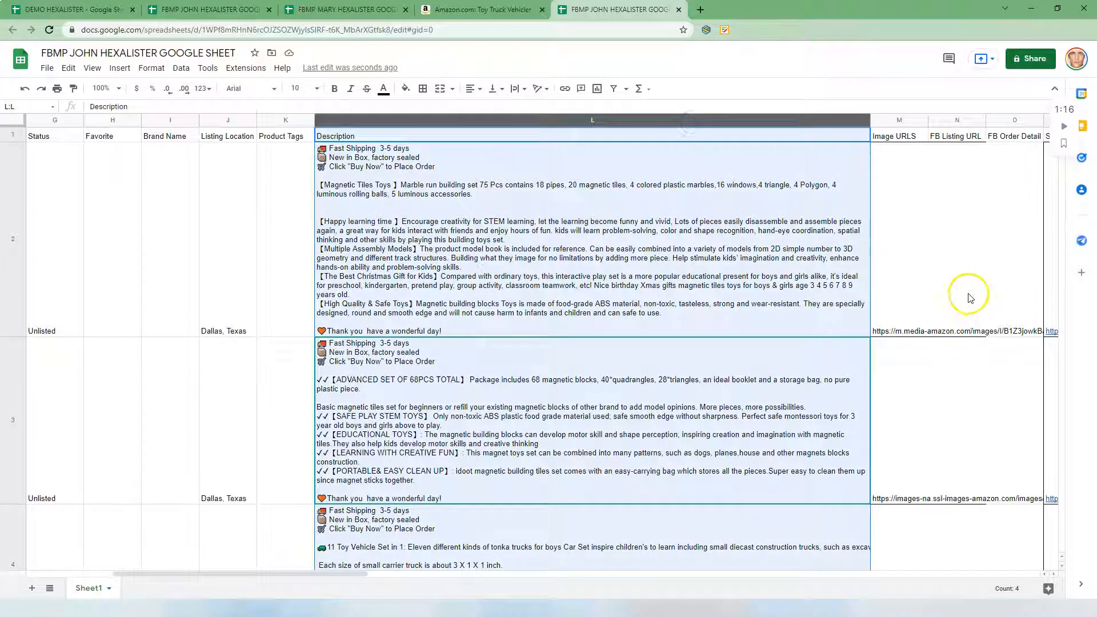
Examine row 2's FB Listing URL cell, the Description column and the pricing columns from List Price to Misc Fee %
left_click(968, 296)
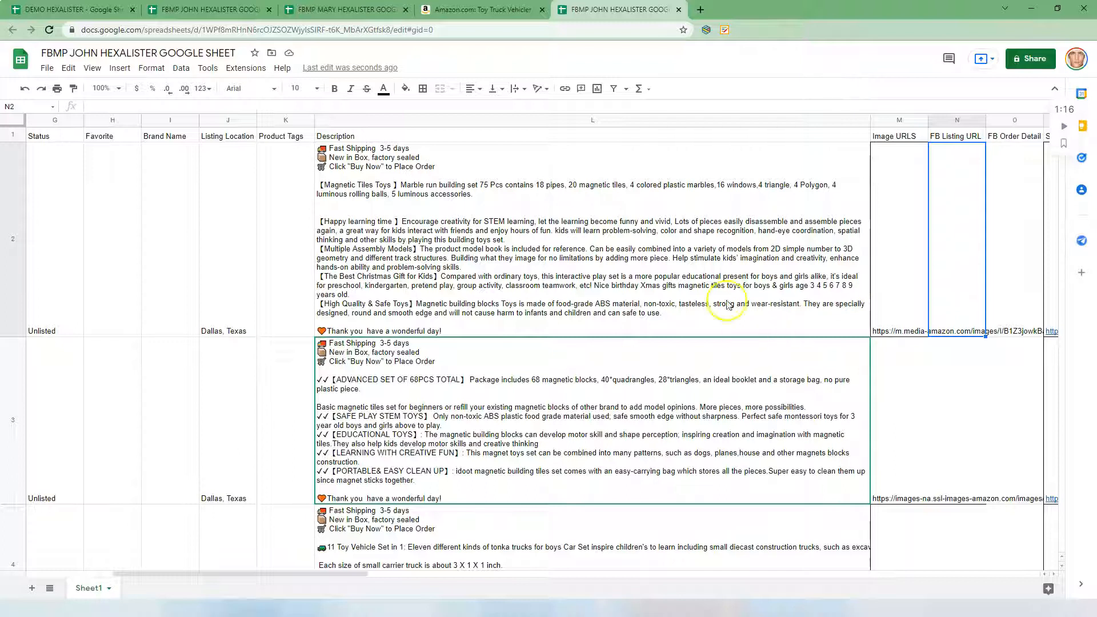
left_click(660, 289)
left_click(579, 122)
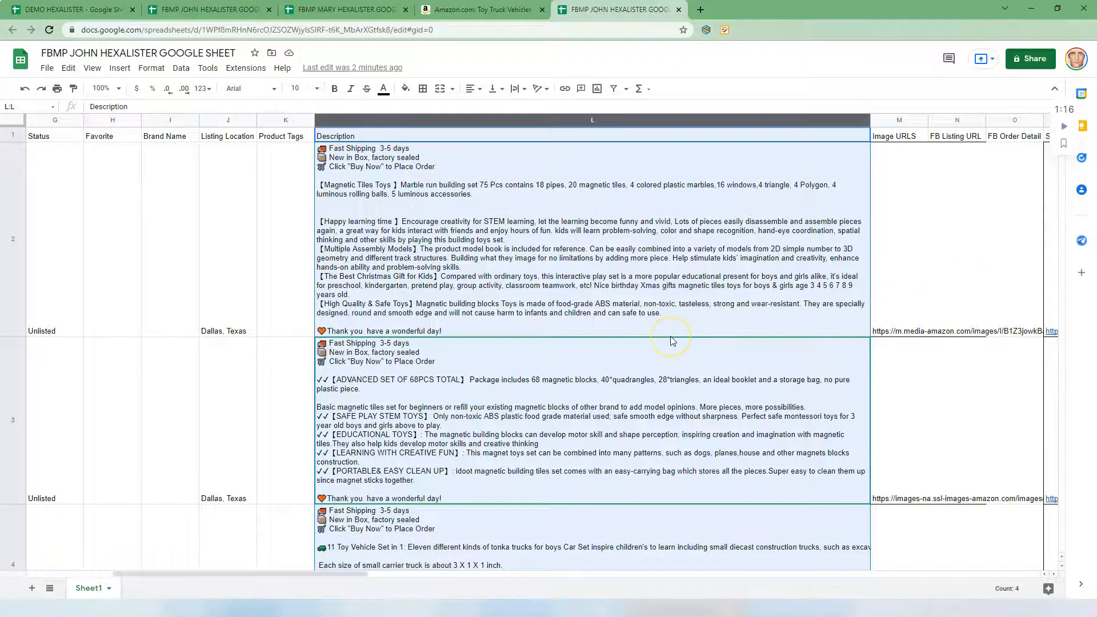
scroll(670, 342, "down", 5)
scroll(671, 343, "up", 5)
left_click(578, 170)
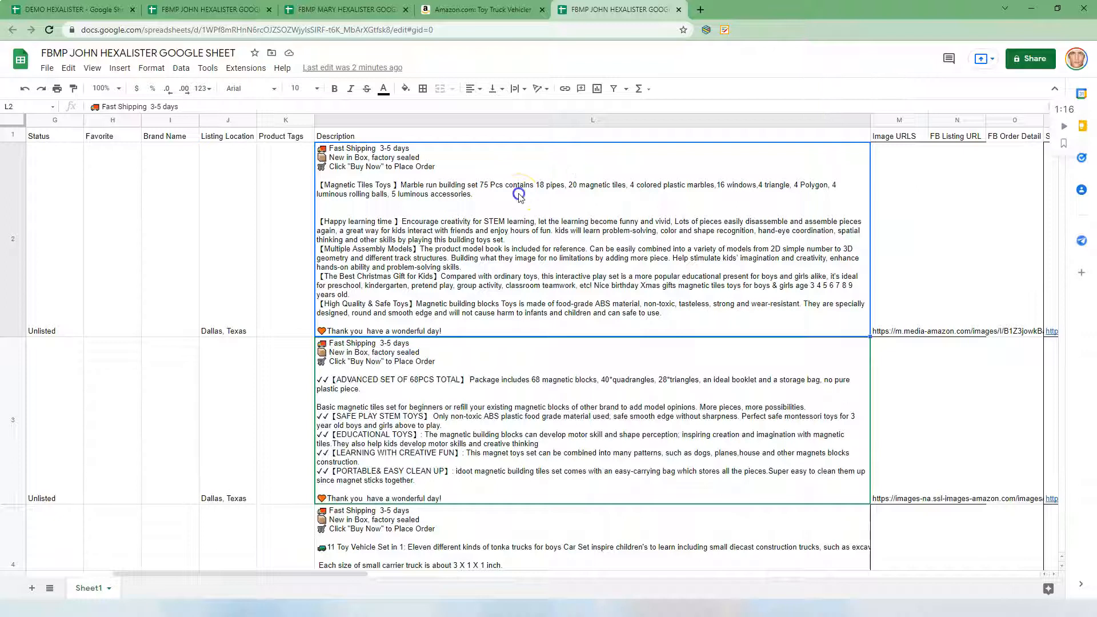
left_click_drag(714, 203, 760, 189)
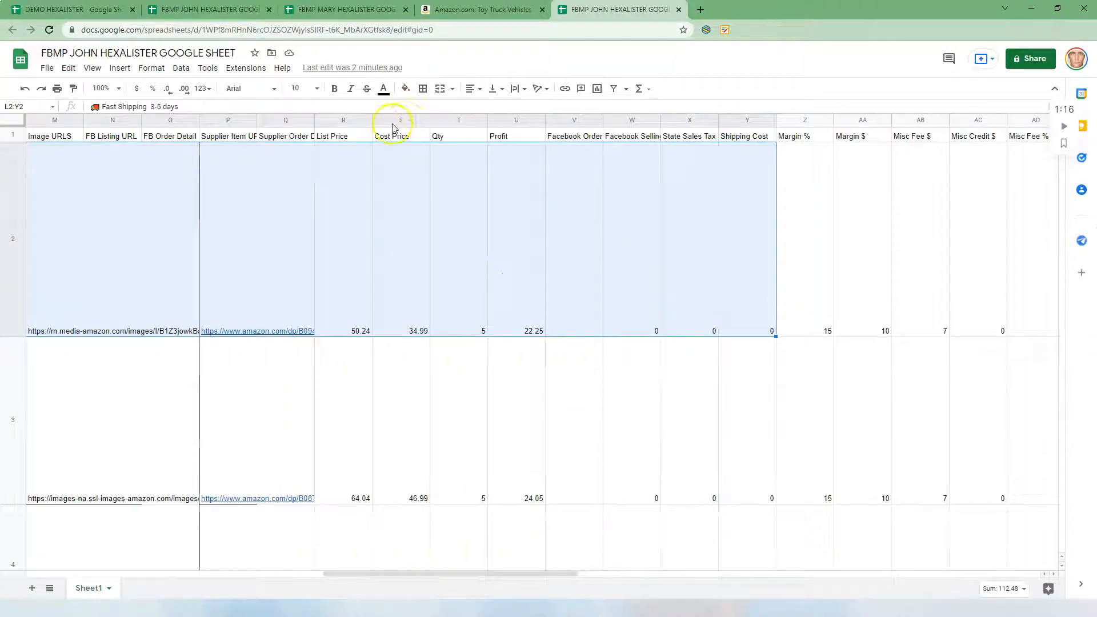
left_click_drag(408, 123, 14, 292)
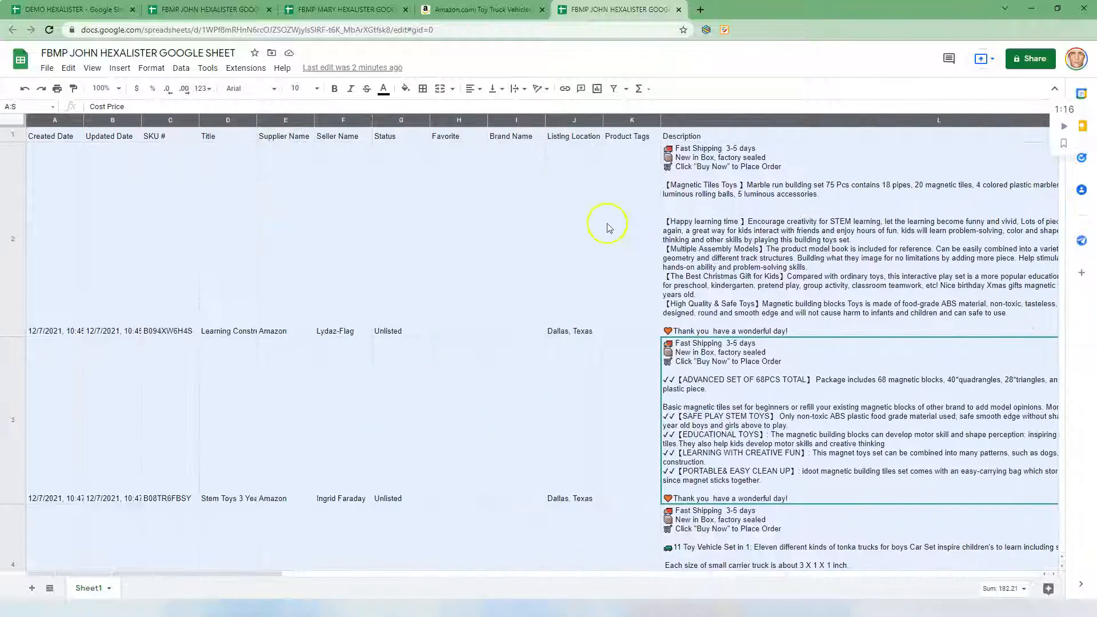
Widen the Title column until the full listing titles in rows 2 and 3 fit
left_click(763, 179)
left_click_drag(256, 119, 575, 140)
left_click(663, 268)
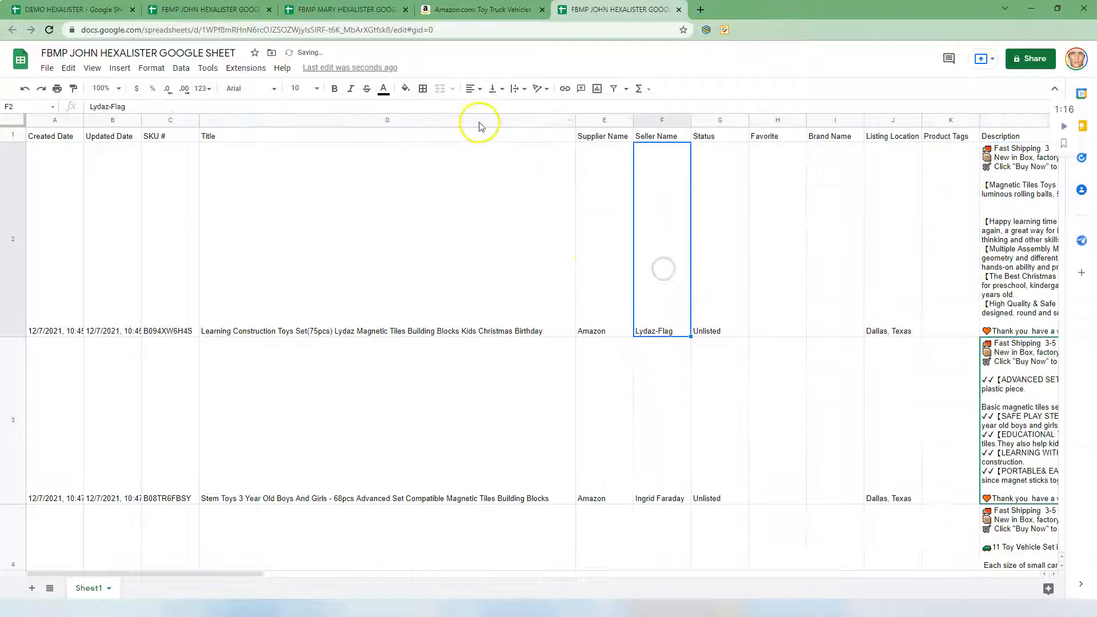
Fill the entire Title column with light yellow
left_click(480, 123)
left_click(405, 88)
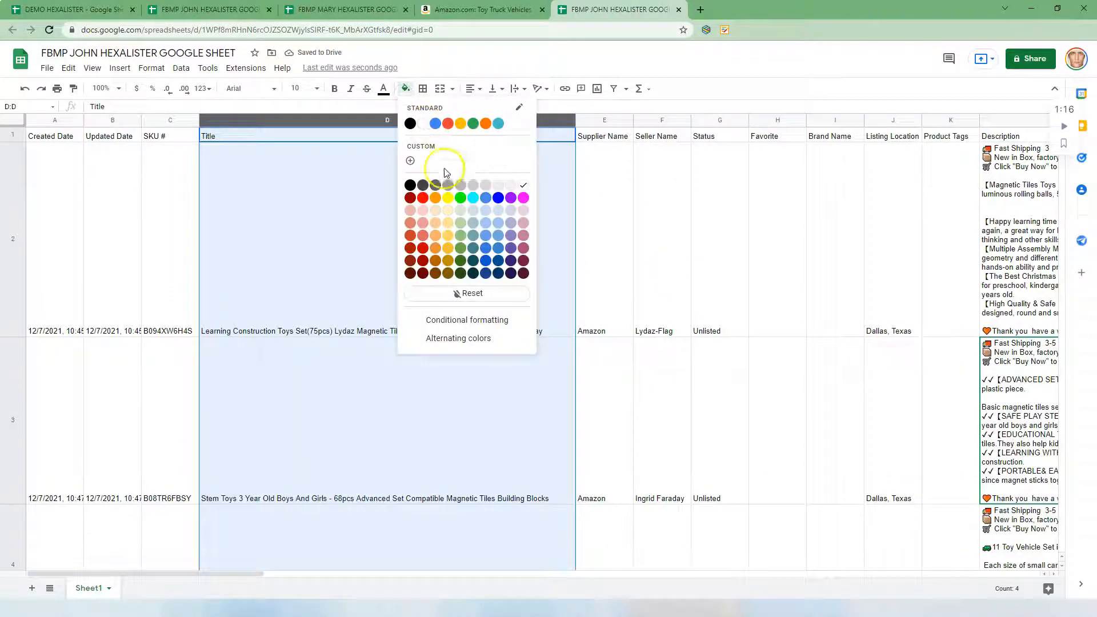
left_click(449, 210)
Look over row 2's columns out to Notes and select the entire Description column
left_click_drag(772, 223, 1069, 205)
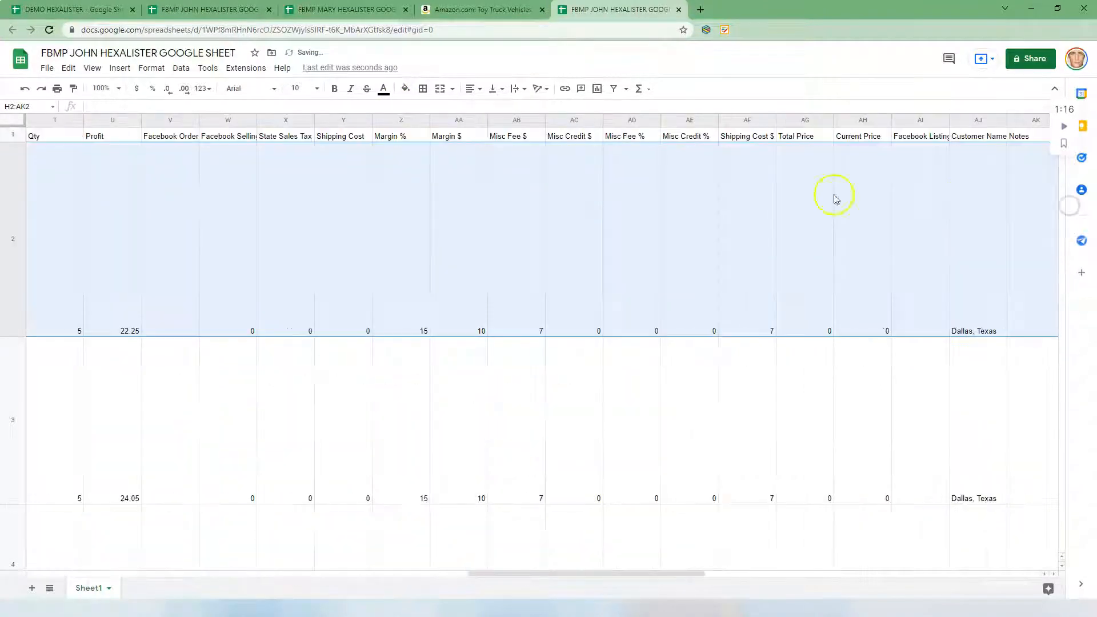
left_click_drag(834, 198, 458, 217)
scroll(402, 222, "left", 10)
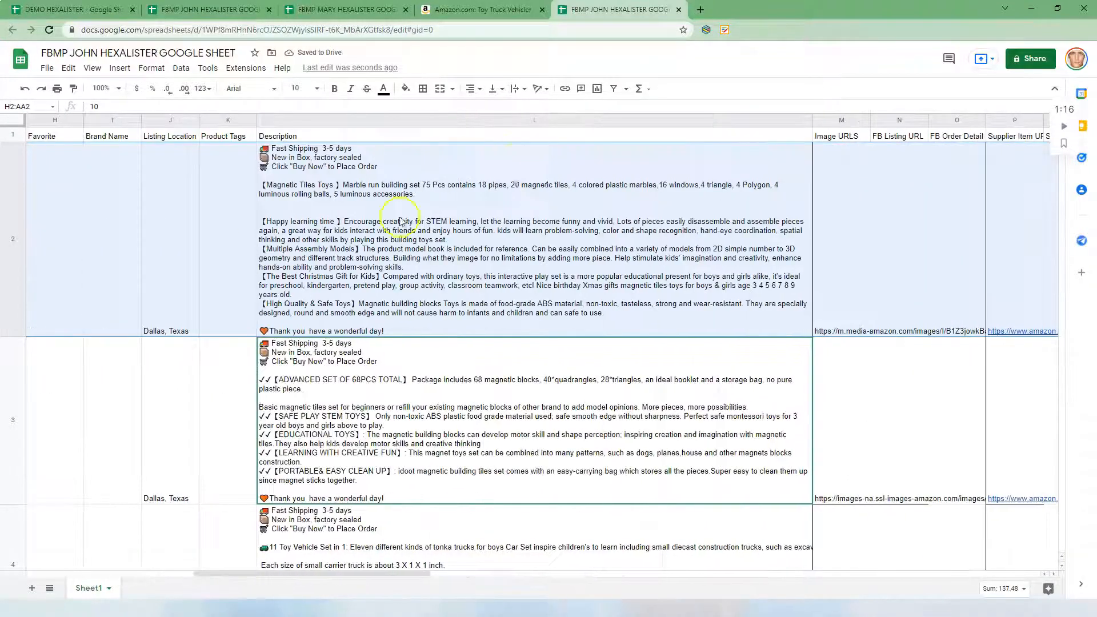
left_click(534, 121)
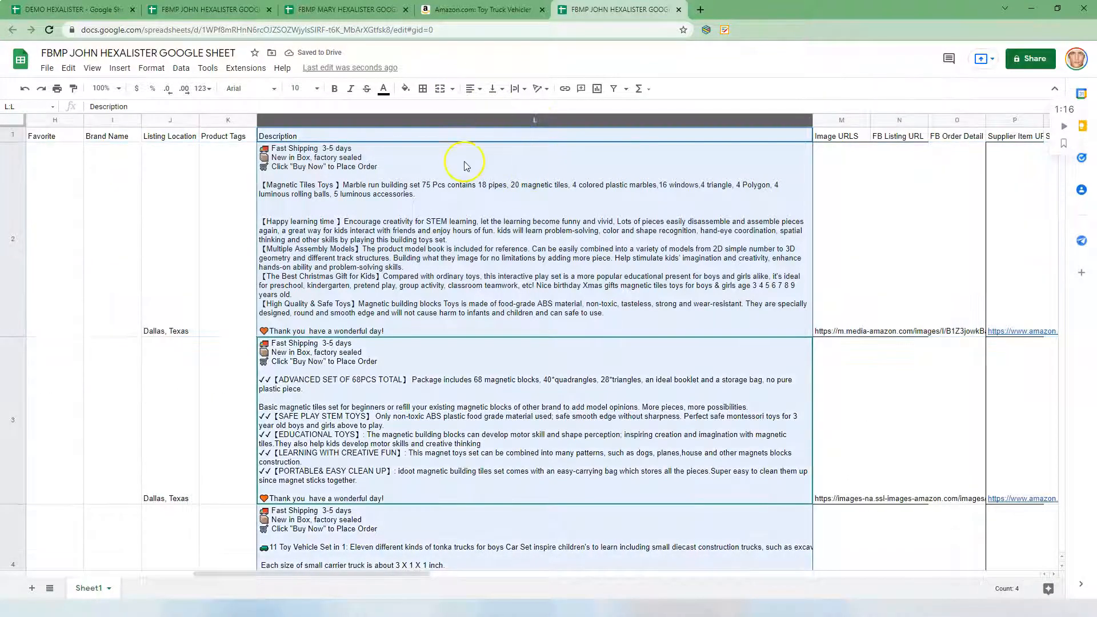